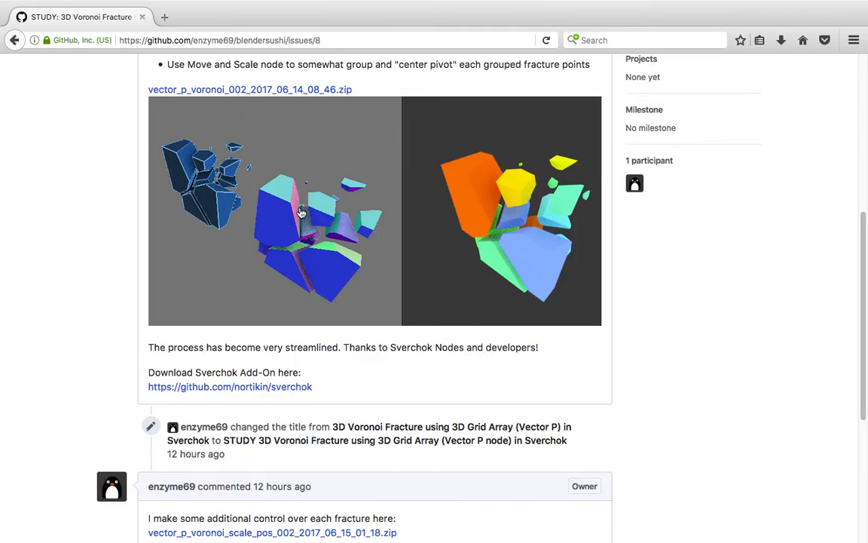
# Step: Copy the address of the vector_p_voronoi_scale_pos_002_2017_06_15_01_18.zip link on the GitHub issue page
pyautogui.scroll(-5, 321, 101)
pyautogui.scroll(-2, 316, 251)
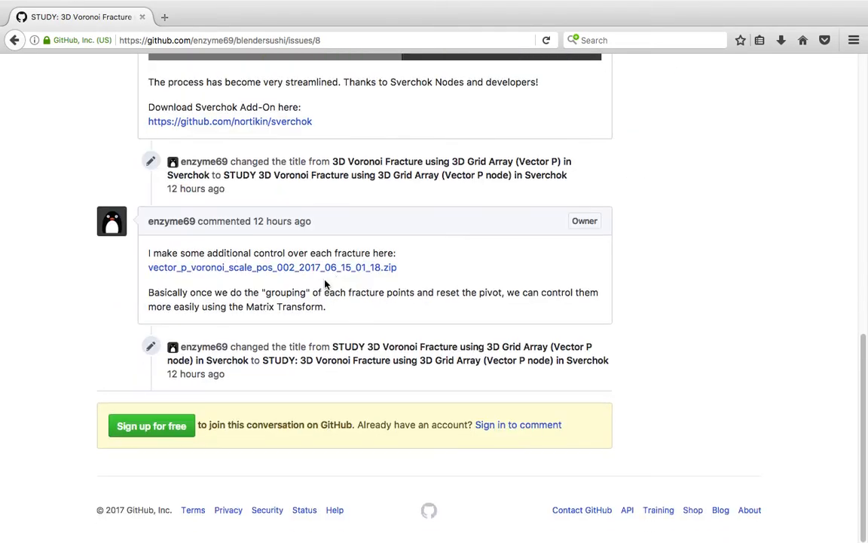
pyautogui.rightClick(305, 273)
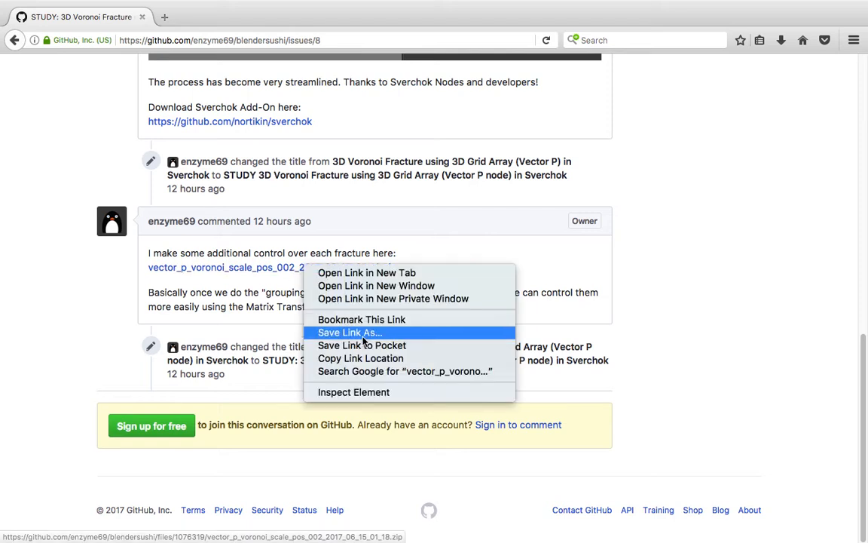
pyautogui.click(335, 325)
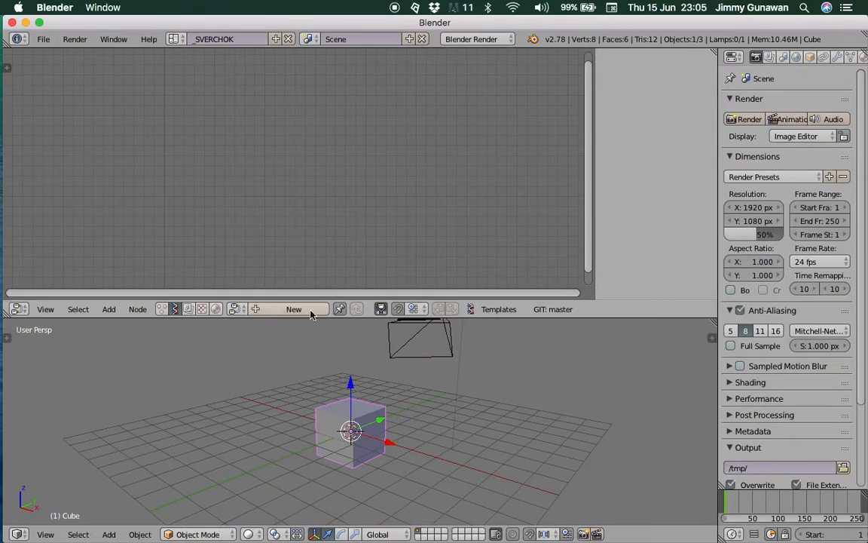
# Step: Switch to Blender and open the zipped file from the copied address using Load Zipped (Sverchok Dialog)
pyautogui.press('space')
pyautogui.write('zip')
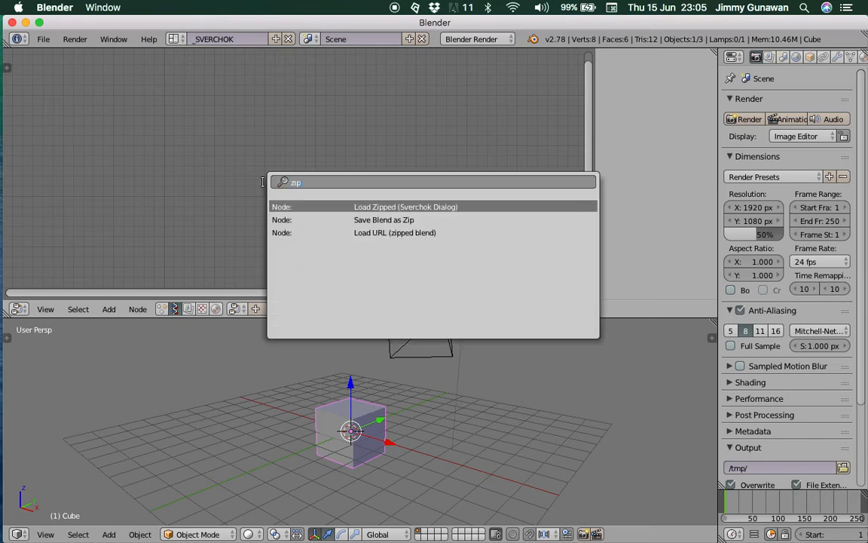
pyautogui.click(357, 208)
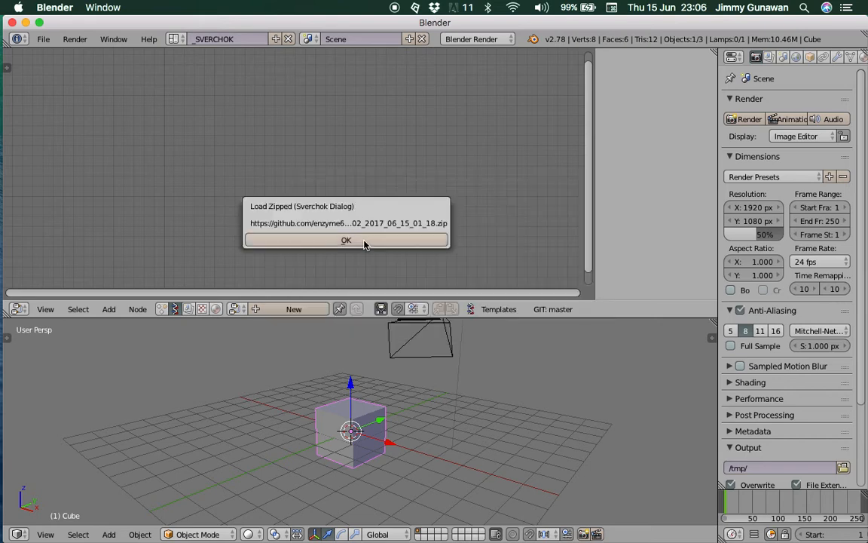
pyautogui.hotkey('ctrl', 'Right')
pyautogui.hotkey('ctrl', 'Left')
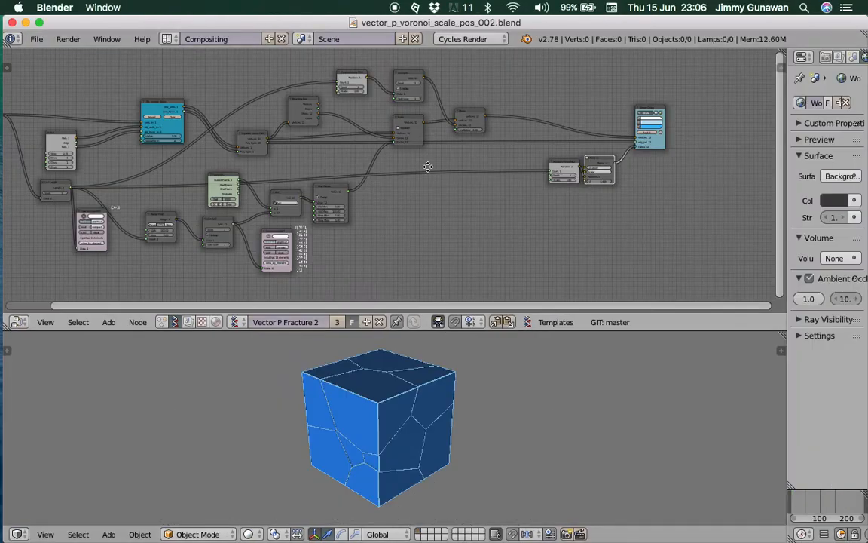
# Step: Adjust the Random Vector MK2 node feeding the Matrix in node to Seed 25 and Scale 2.23
pyautogui.moveTo(428, 166); pyautogui.dragTo(480, 166, button='middle')
pyautogui.moveTo(381, 137)
pyautogui.mouseDown(button='middle')
pyautogui.moveTo(411, 155)
pyautogui.moveTo(424, 145)
pyautogui.mouseUp(button='middle')
pyautogui.moveTo(547, 351)
pyautogui.mouseDown(button='middle')
pyautogui.moveTo(569, 352)
pyautogui.moveTo(546, 344)
pyautogui.mouseUp(button='middle')
pyautogui.scroll(2, 411, 163)
pyautogui.moveTo(504, 194); pyautogui.dragTo(422, 206, button='middle')
pyautogui.scroll(12, 422, 208)
pyautogui.scroll(2, 422, 211)
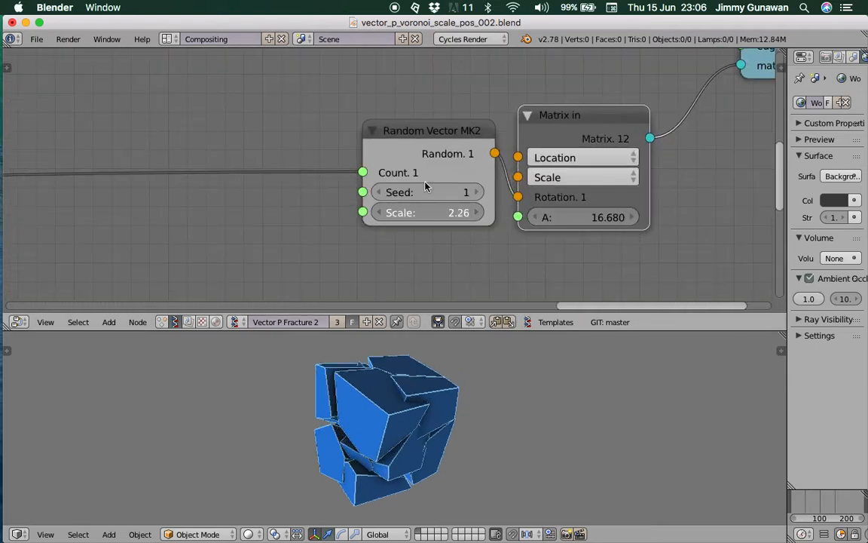
pyautogui.moveTo(404, 170); pyautogui.dragTo(326, 169)
pyautogui.scroll(-2, 364, 174)
pyautogui.moveTo(324, 212); pyautogui.dragTo(451, 305)
pyautogui.scroll(-1, 472, 230)
pyautogui.moveTo(471, 157); pyautogui.dragTo(456, 157)
pyautogui.moveTo(481, 151)
pyautogui.mouseDown(button='middle')
pyautogui.moveTo(453, 189)
pyautogui.moveTo(442, 219)
pyautogui.mouseUp(button='middle')
pyautogui.hscroll(-10, 554, 166)
pyautogui.scroll(4, 554, 166)
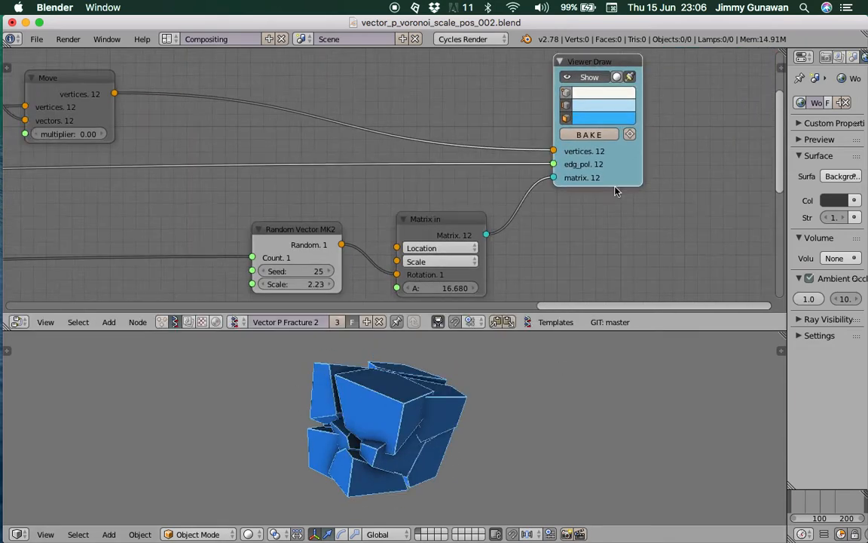
# Step: Scrub the timeline to between frames 100 and 200, and reposition the Scale and Move nodes
pyautogui.moveTo(273, 215); pyautogui.dragTo(278, 190)
pyautogui.moveTo(278, 189); pyautogui.dragTo(202, 107, button='middle')
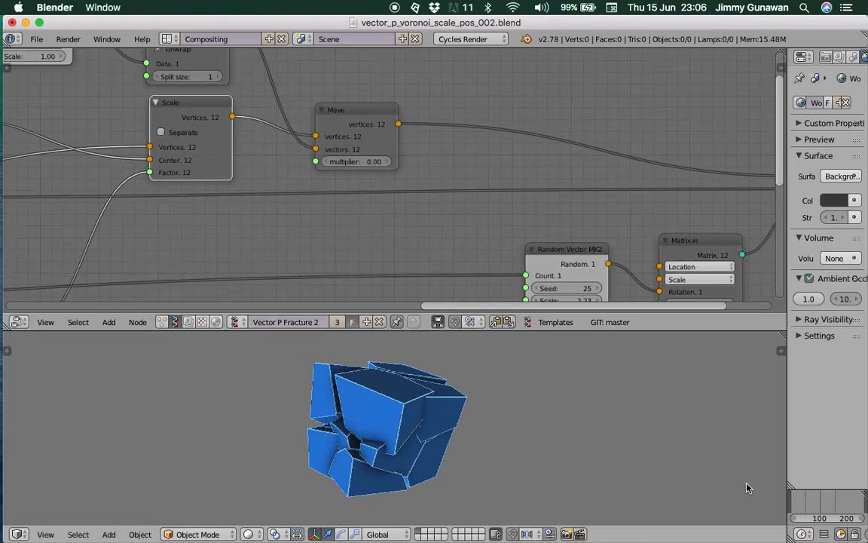
pyautogui.moveTo(795, 500); pyautogui.dragTo(848, 500)
pyautogui.moveTo(353, 137); pyautogui.dragTo(334, 195, button='middle')
pyautogui.moveTo(343, 168); pyautogui.dragTo(361, 159)
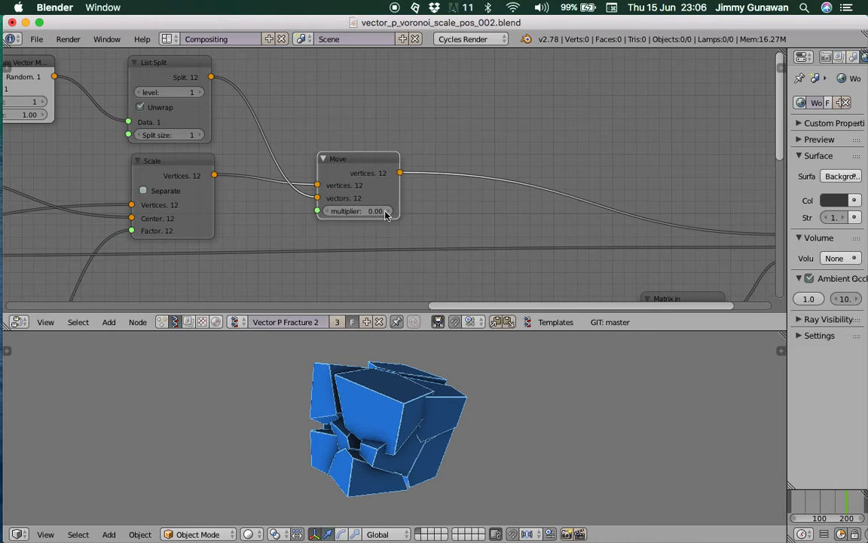
pyautogui.moveTo(845, 501)
pyautogui.mouseDown()
pyautogui.moveTo(808, 500)
pyautogui.moveTo(830, 502)
pyautogui.mouseUp()
pyautogui.moveTo(347, 156); pyautogui.dragTo(327, 115)
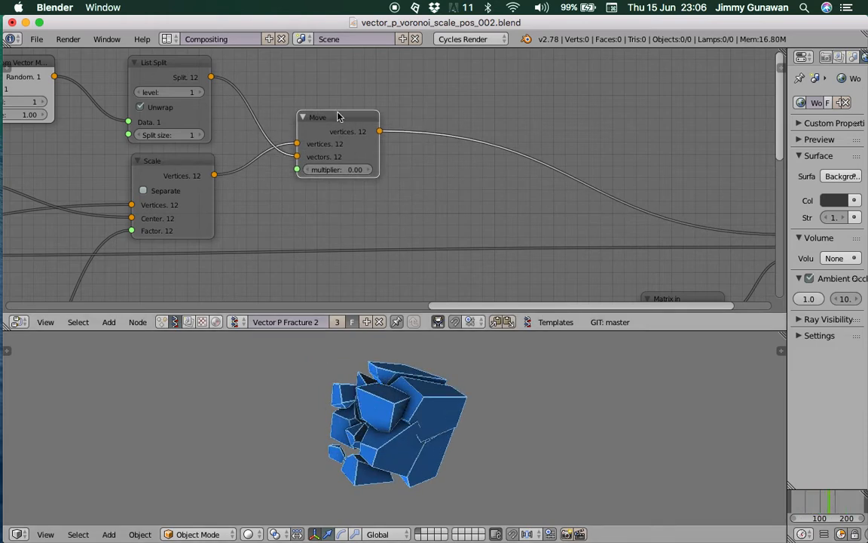
# Step: Add a Rotation node on the link between the Move node and the Viewer Draw node
pyautogui.moveTo(407, 117); pyautogui.dragTo(387, 115, button='middle')
pyautogui.hscroll(3, 381, 117)
pyautogui.hotkey('shift', 'a')
pyautogui.click(388, 111)
pyautogui.write('rot')
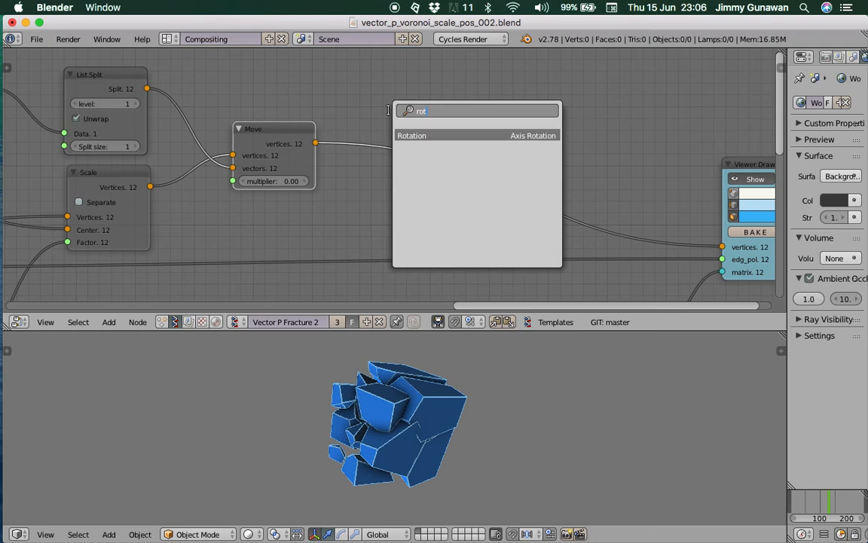
pyautogui.press('Return')
pyautogui.click(394, 114)
# Step: Enlarge the node editor area and shift the Rotation node closer to the Move node
pyautogui.moveTo(506, 218); pyautogui.dragTo(452, 200, button='middle')
pyautogui.scroll(-2, 573, 236)
pyautogui.moveTo(573, 235); pyautogui.dragTo(533, 188, button='middle')
pyautogui.moveTo(588, 330); pyautogui.dragTo(592, 377)
pyautogui.moveTo(417, 211); pyautogui.dragTo(445, 230, button='middle')
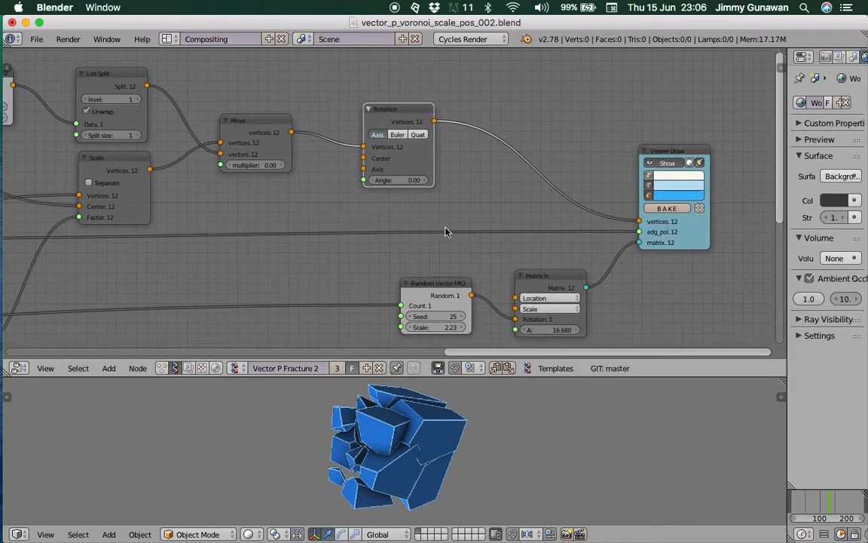
pyautogui.scroll(2, 447, 220)
pyautogui.moveTo(415, 163); pyautogui.dragTo(426, 191, button='middle')
pyautogui.moveTo(407, 134); pyautogui.dragTo(370, 121)
pyautogui.scroll(1, 424, 114)
pyautogui.scroll(-1, 368, 125)
pyautogui.moveTo(403, 141); pyautogui.dragTo(451, 148, button='middle')
pyautogui.scroll(-3, 450, 149)
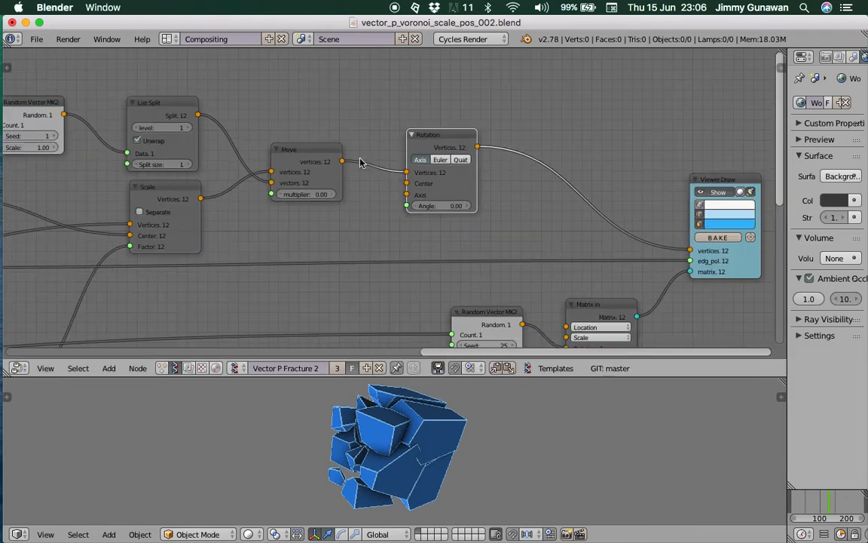
# Step: Tidy the placement of the Move and Rotation nodes and inspect the fractured cube from another angle
pyautogui.moveTo(296, 169); pyautogui.dragTo(361, 162, button='middle')
pyautogui.moveTo(251, 181); pyautogui.dragTo(253, 178)
pyautogui.moveTo(377, 144); pyautogui.dragTo(373, 141)
pyautogui.moveTo(506, 135); pyautogui.dragTo(476, 141)
pyautogui.moveTo(494, 160); pyautogui.dragTo(463, 149, button='middle')
pyautogui.moveTo(408, 441); pyautogui.dragTo(442, 450, button='middle')
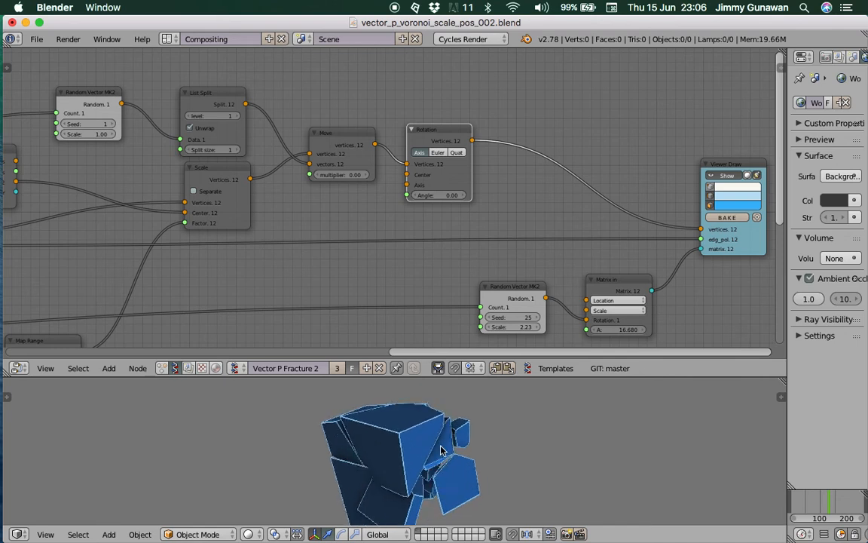
pyautogui.click(326, 134)
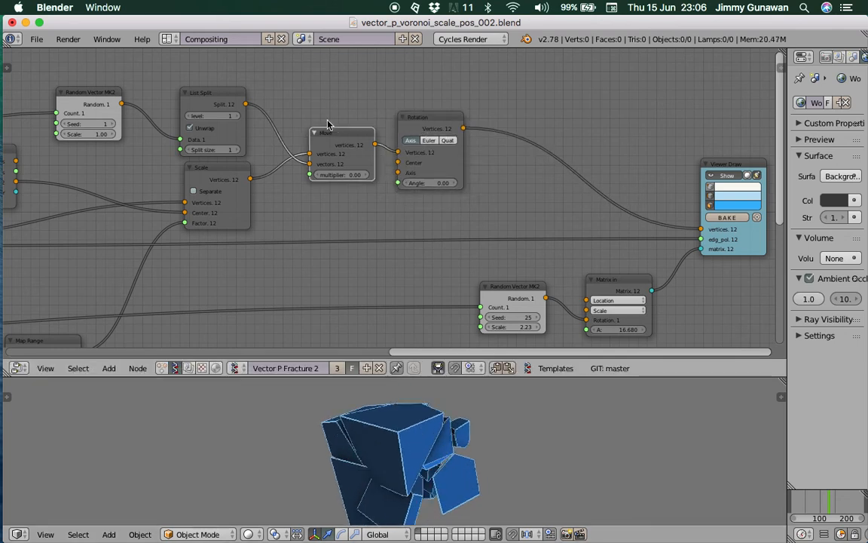
pyautogui.scroll(2, 320, 128)
pyautogui.moveTo(303, 108); pyautogui.dragTo(309, 112)
pyautogui.moveTo(368, 148); pyautogui.dragTo(292, 168, button='middle')
pyautogui.scroll(1, 352, 179)
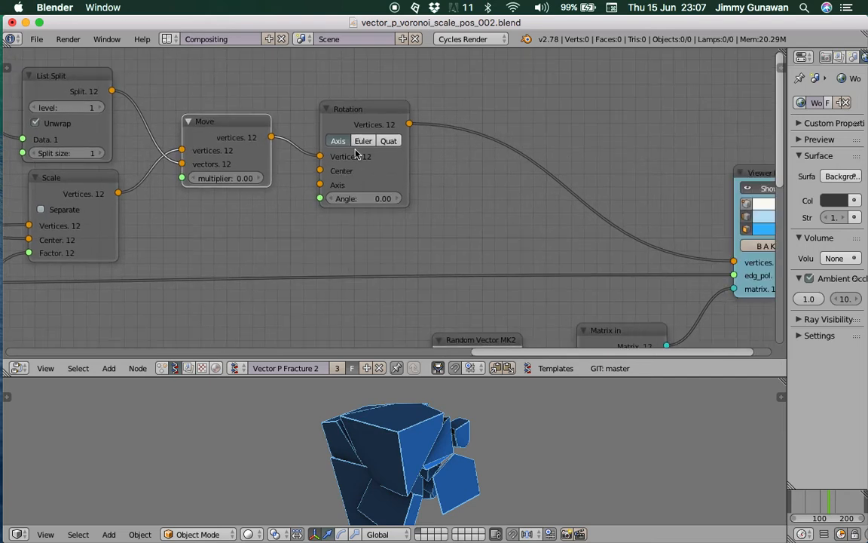
# Step: Switch the Rotation node to Euler mode and try angles of X -2.88, Y 23.31 and Z 2.49
pyautogui.moveTo(396, 115); pyautogui.dragTo(467, 119)
pyautogui.click(437, 146)
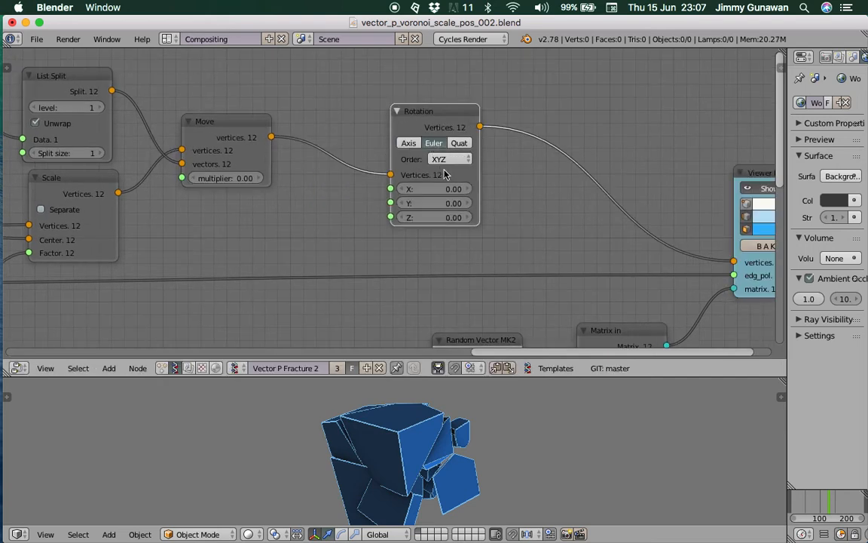
pyautogui.moveTo(438, 190); pyautogui.dragTo(461, 203)
pyautogui.moveTo(438, 218); pyautogui.dragTo(479, 203)
pyautogui.moveTo(445, 189); pyautogui.dragTo(449, 189)
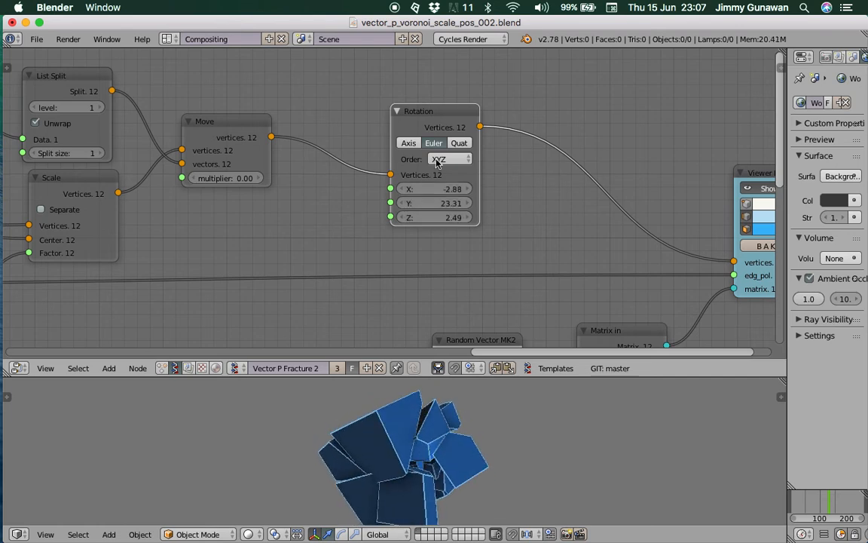
# Step: Make room beside the Rotation node and add a Random Vector MK2 node between it and the Move node
pyautogui.moveTo(434, 112); pyautogui.dragTo(553, 112)
pyautogui.scroll(1, 510, 125)
pyautogui.hotkey('shift', 'a')
pyautogui.click(435, 105)
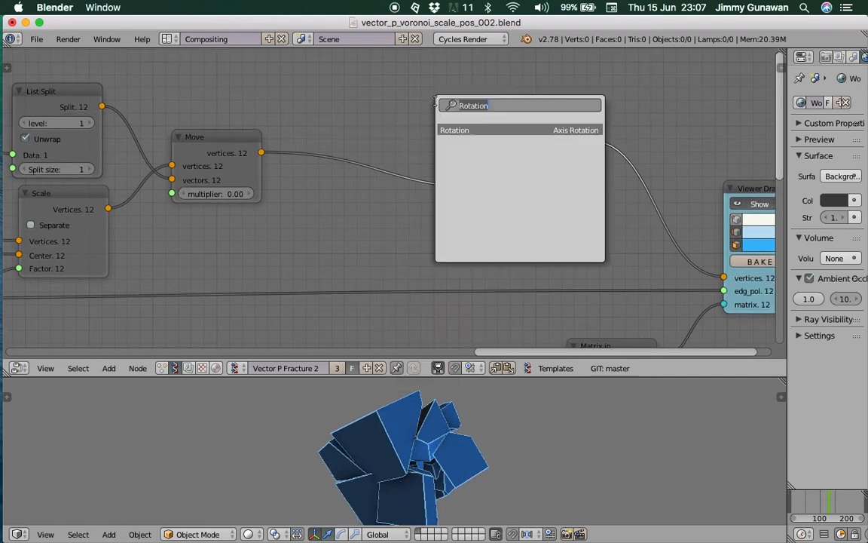
pyautogui.write('random')
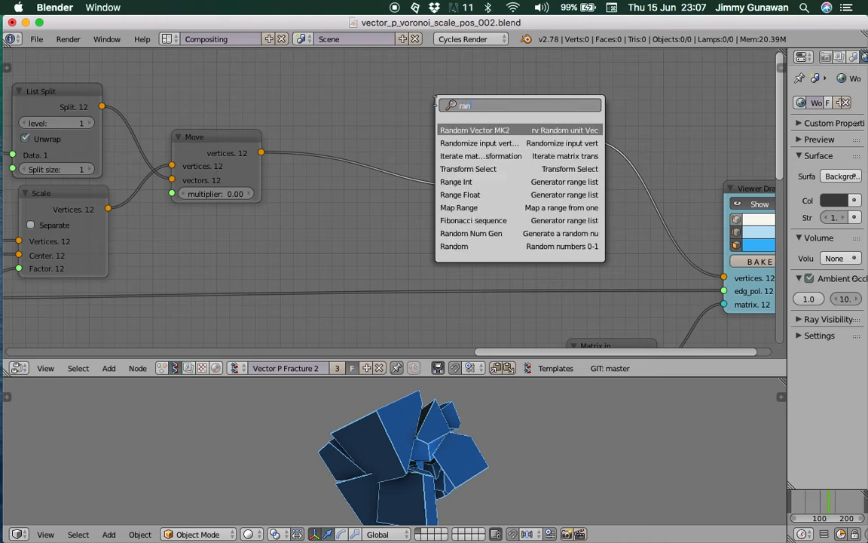
pyautogui.press('Return')
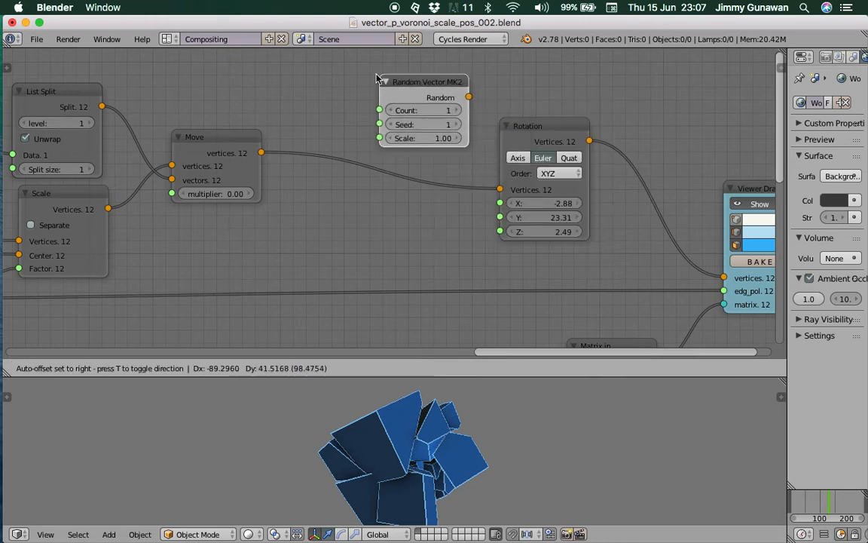
pyautogui.click(419, 111)
# Step: Enlarge the 3D view and set the new Random Vector MK2 node's Count to 12, spacing it away from Rotation
pyautogui.keyDown('ctrl'); pyautogui.scroll(-1, 518, 187); pyautogui.keyUp('ctrl')
pyautogui.moveTo(518, 187); pyautogui.dragTo(467, 178, button='middle')
pyautogui.scroll(1, 490, 163)
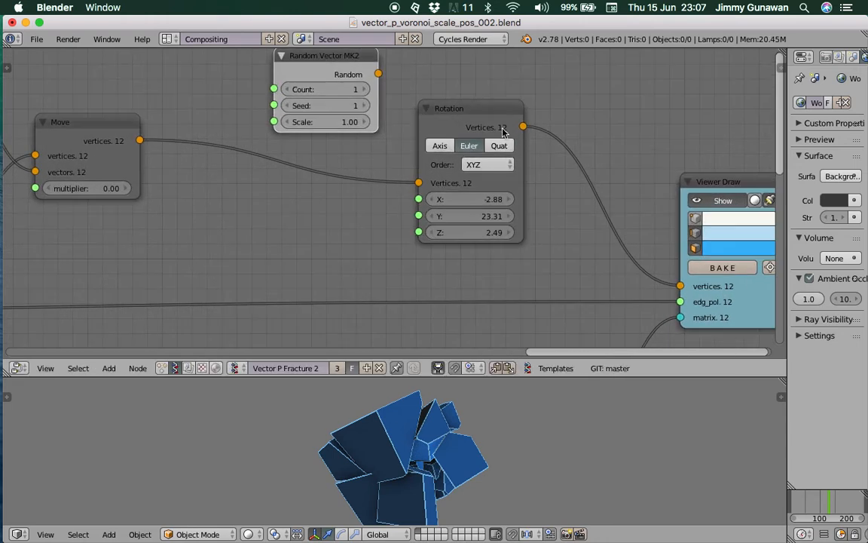
pyautogui.moveTo(503, 132); pyautogui.dragTo(481, 155, button='middle')
pyautogui.moveTo(422, 422); pyautogui.dragTo(443, 469, button='middle')
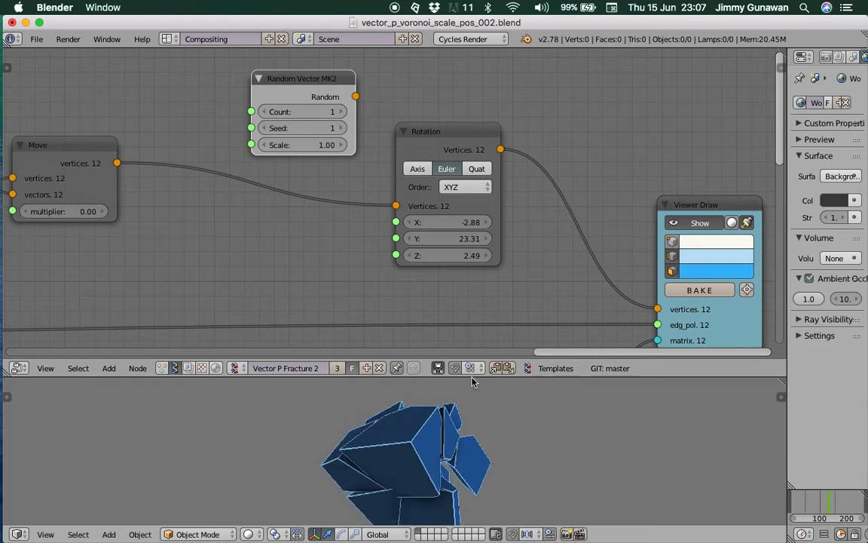
pyautogui.moveTo(472, 377); pyautogui.dragTo(456, 304)
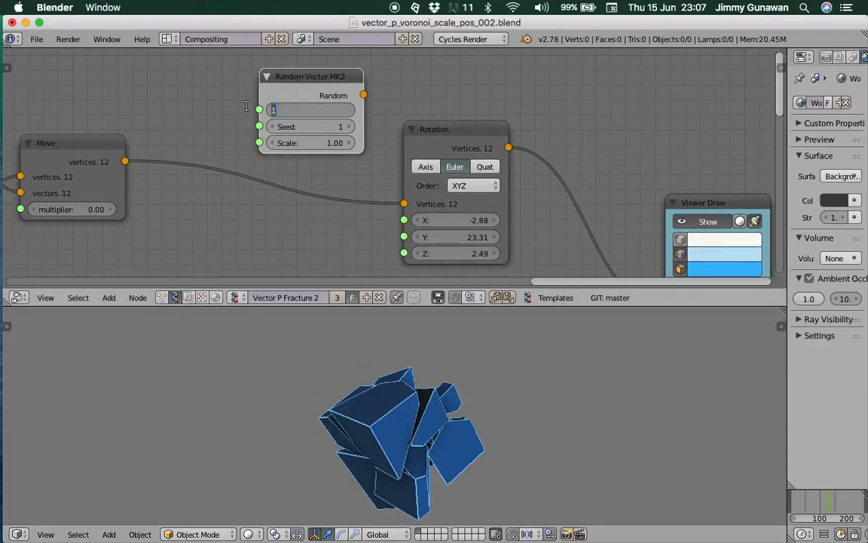
pyautogui.press('Return')
pyautogui.moveTo(314, 91); pyautogui.dragTo(269, 79)
pyautogui.moveTo(438, 134); pyautogui.dragTo(463, 136)
# Step: Add a Vector out node and link the Random output of the new Random Vector MK2 node to its Vectors input
pyautogui.moveTo(286, 85); pyautogui.dragTo(317, 121)
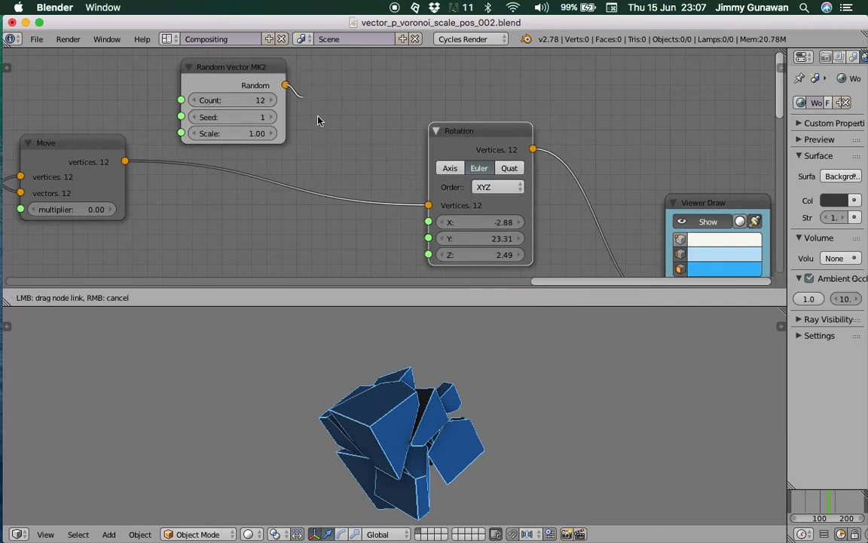
pyautogui.moveTo(418, 217); pyautogui.dragTo(377, 170)
pyautogui.moveTo(350, 135); pyautogui.dragTo(356, 167, button='middle')
pyautogui.hotkey('shift', 'a')
pyautogui.click(354, 121)
pyautogui.write('vect')
pyautogui.click(378, 211)
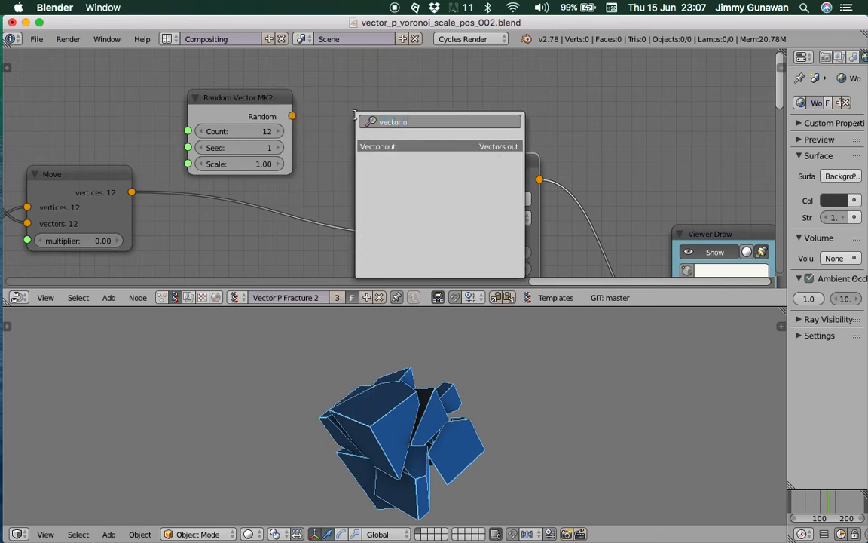
pyautogui.click(339, 87)
pyautogui.moveTo(293, 116); pyautogui.dragTo(334, 155)
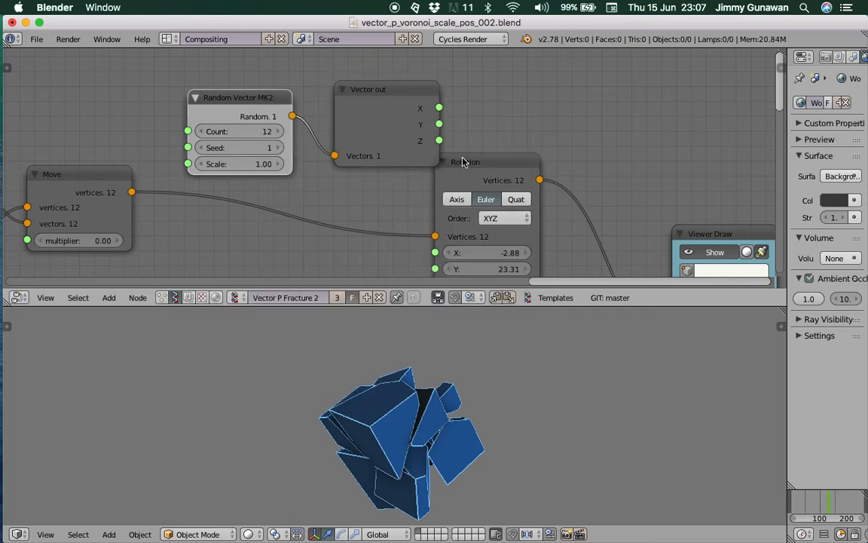
# Step: Move the Rotation node aside and connect the X, Y and Z outputs of Vector out to its matching angle inputs
pyautogui.moveTo(471, 160); pyautogui.dragTo(533, 145)
pyautogui.moveTo(406, 98); pyautogui.dragTo(392, 110)
pyautogui.moveTo(396, 111); pyautogui.dragTo(389, 95, button='middle')
pyautogui.moveTo(416, 104); pyautogui.dragTo(490, 239)
pyautogui.moveTo(490, 239)
pyautogui.mouseDown()
pyautogui.moveTo(417, 121)
pyautogui.moveTo(487, 254)
pyautogui.mouseUp()
pyautogui.moveTo(498, 342); pyautogui.dragTo(490, 256)
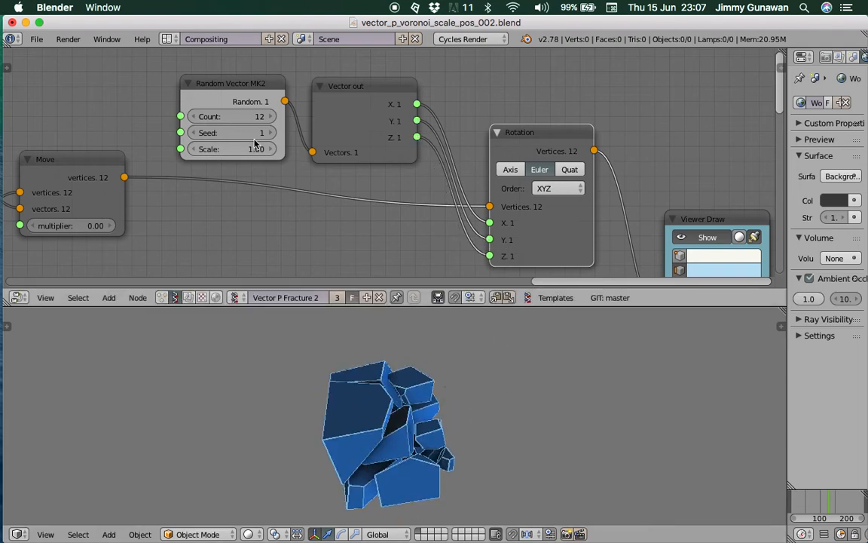
# Step: Try Seed 160 and a Scale of 1 on the Random Vector MK2 node that feeds Vector out
pyautogui.moveTo(226, 133)
pyautogui.mouseDown()
pyautogui.moveTo(245, 132)
pyautogui.moveTo(240, 149)
pyautogui.moveTo(233, 143)
pyautogui.mouseUp()
pyautogui.moveTo(221, 134); pyautogui.dragTo(260, 135)
pyautogui.scroll(-1, 379, 151)
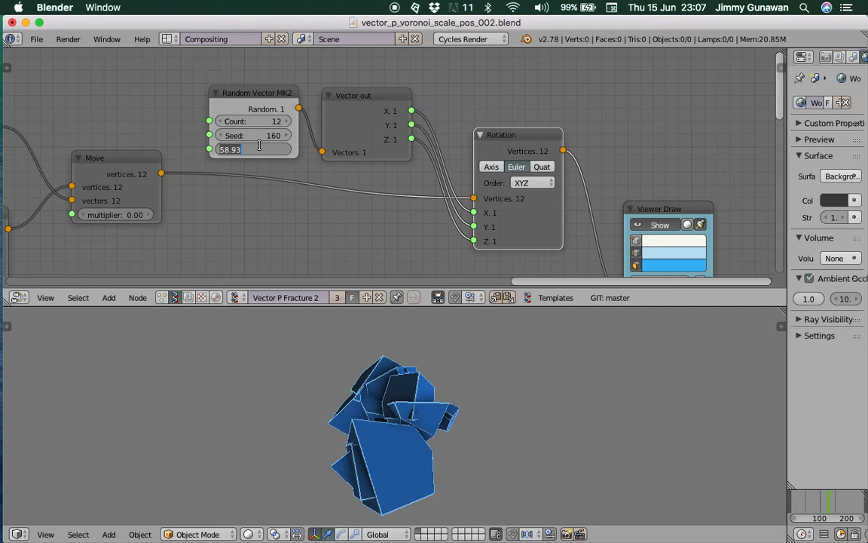
pyautogui.write('1')
pyautogui.press('Return')
# Step: Set the angle A of the Matrix in node to 0
pyautogui.moveTo(424, 197); pyautogui.dragTo(375, 118, button='middle')
pyautogui.moveTo(379, 226); pyautogui.dragTo(381, 96, button='middle')
pyautogui.scroll(-2, 382, 97)
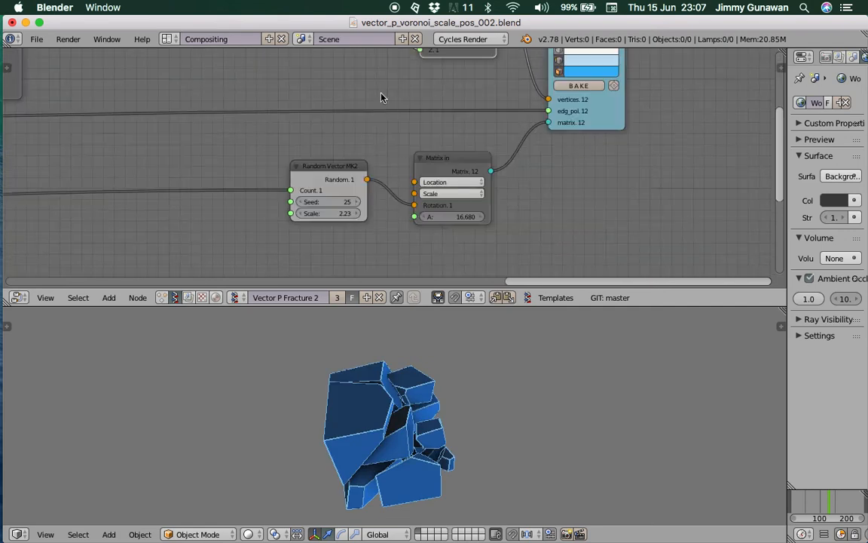
pyautogui.scroll(2, 411, 128)
pyautogui.moveTo(463, 228); pyautogui.dragTo(455, 235)
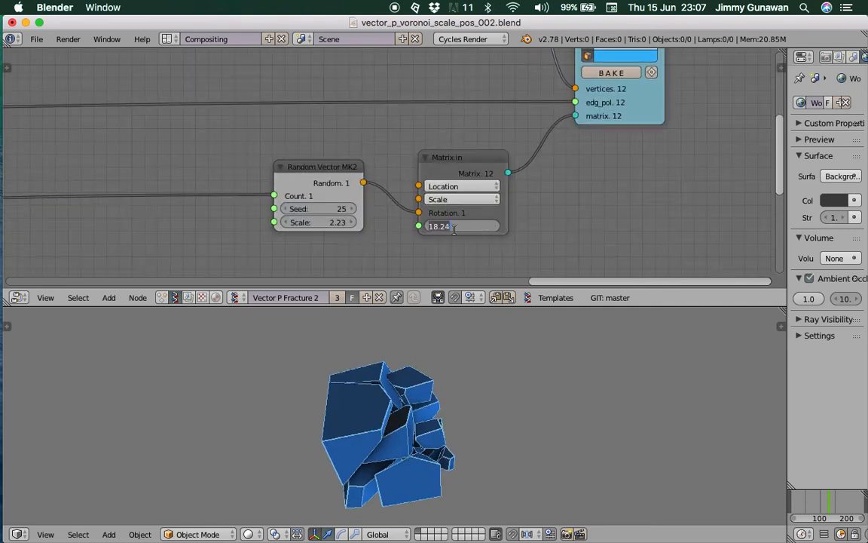
pyautogui.write('0')
pyautogui.press('Return')
# Step: Set the Scale of the Random Vector MK2 node feeding Vector out to 0
pyautogui.moveTo(335, 175); pyautogui.dragTo(320, 163)
pyautogui.moveTo(330, 210); pyautogui.dragTo(340, 317, button='middle')
pyautogui.scroll(-3, 286, 162)
pyautogui.moveTo(287, 162); pyautogui.dragTo(310, 241, button='middle')
pyautogui.scroll(2, 275, 191)
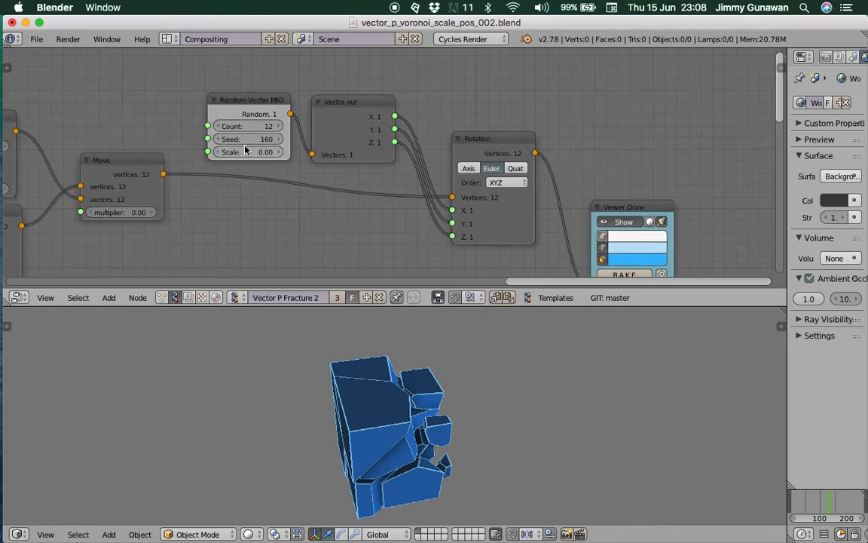
# Step: Reposition the Rotation node and adjust the Random Vector MK2 node feeding Vector out to Seed 185 and Scale 0.27
pyautogui.moveTo(420, 221)
pyautogui.mouseDown(button='middle')
pyautogui.moveTo(405, 207)
pyautogui.moveTo(404, 150)
pyautogui.mouseUp(button='middle')
pyautogui.moveTo(408, 330); pyautogui.dragTo(371, 340, button='middle')
pyautogui.scroll(-2, 402, 198)
pyautogui.moveTo(402, 198)
pyautogui.mouseDown(button='middle')
pyautogui.moveTo(387, 157)
pyautogui.moveTo(386, 192)
pyautogui.mouseUp(button='middle')
pyautogui.moveTo(452, 103); pyautogui.dragTo(457, 95)
pyautogui.moveTo(564, 160)
pyautogui.mouseDown()
pyautogui.moveTo(603, 161)
pyautogui.moveTo(597, 153)
pyautogui.mouseUp()
pyautogui.moveTo(448, 96); pyautogui.dragTo(459, 91)
pyautogui.moveTo(446, 107); pyautogui.dragTo(459, 141, button='middle')
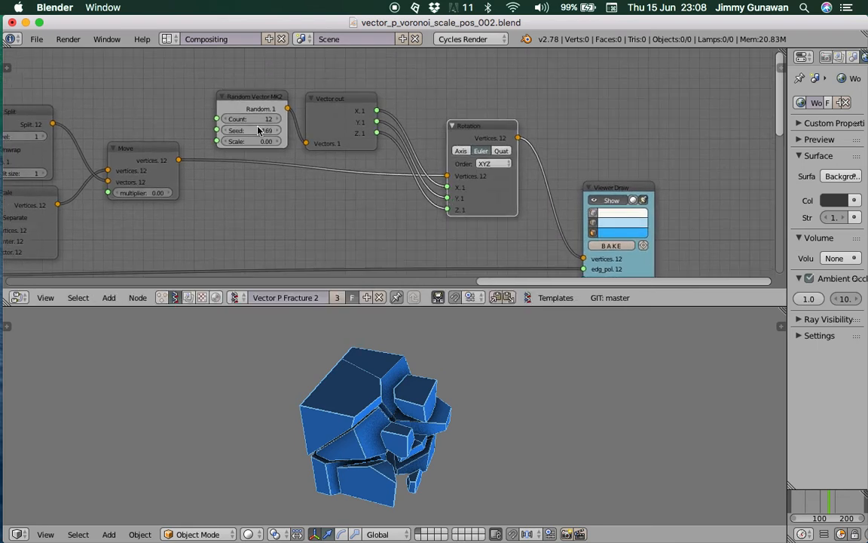
pyautogui.click(254, 104)
pyautogui.moveTo(298, 117); pyautogui.dragTo(293, 128, button='middle')
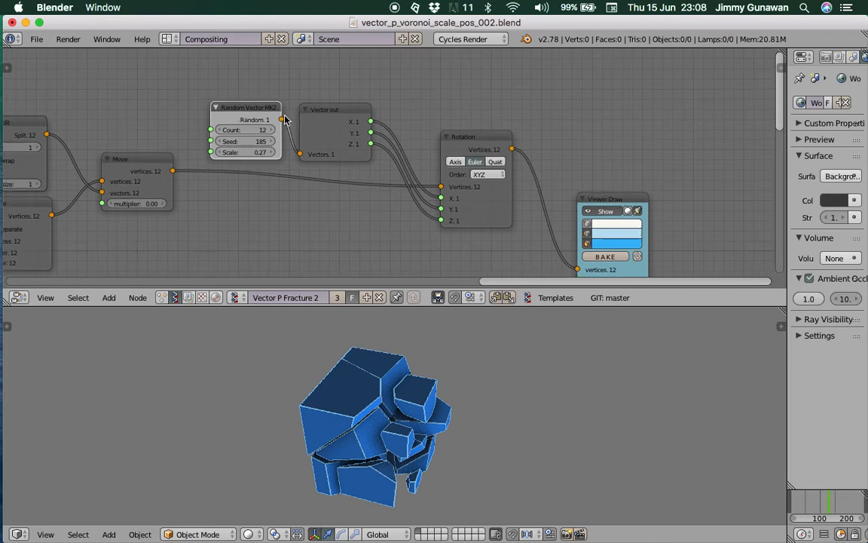
# Step: Delete the Random Vector MK2 and Vector out nodes feeding the Rotation node
pyautogui.press('x')
pyautogui.press('x')
pyautogui.moveTo(346, 131); pyautogui.dragTo(340, 98, button='middle')
# Step: Try manual Euler angles on the Rotation node: X -2.73, Y 23.58 and Z 2.61
pyautogui.moveTo(432, 190); pyautogui.dragTo(447, 91, button='middle')
pyautogui.click(453, 191)
pyautogui.moveTo(453, 191); pyautogui.dragTo(462, 180)
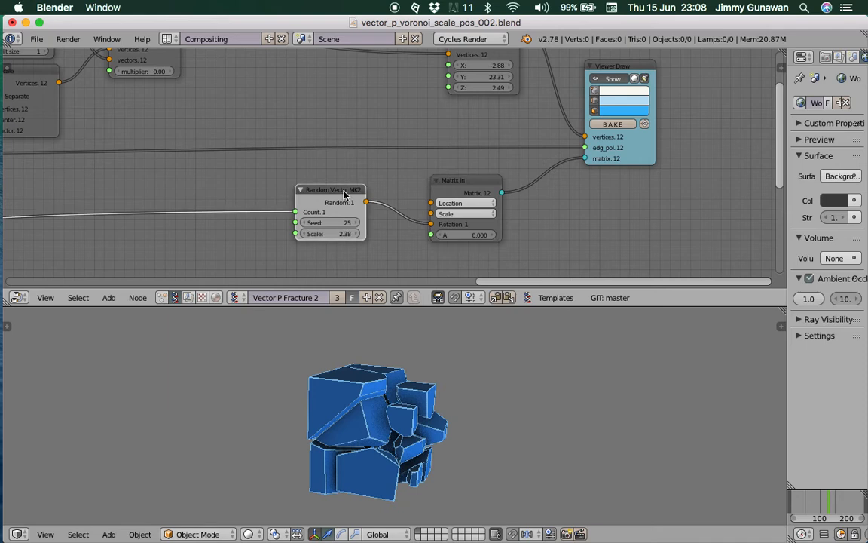
pyautogui.scroll(5, 449, 171)
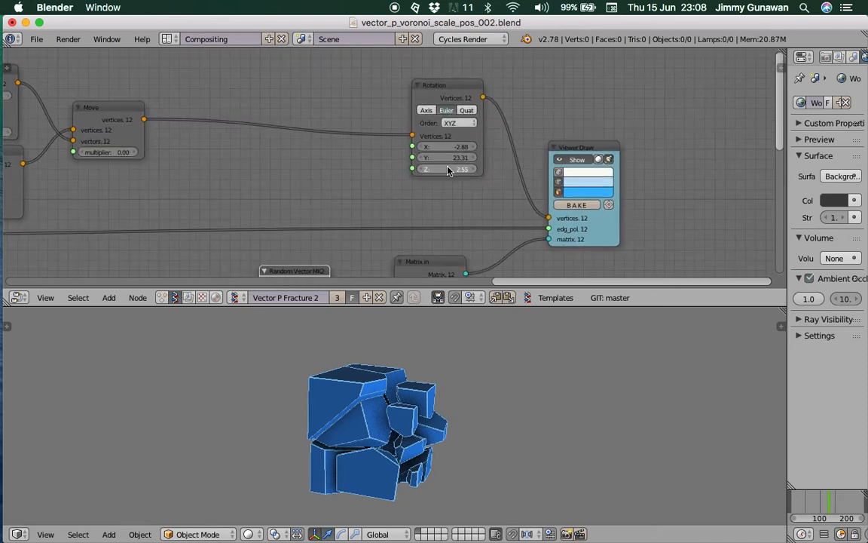
pyautogui.moveTo(453, 165); pyautogui.dragTo(463, 164)
pyautogui.moveTo(463, 159); pyautogui.dragTo(472, 159)
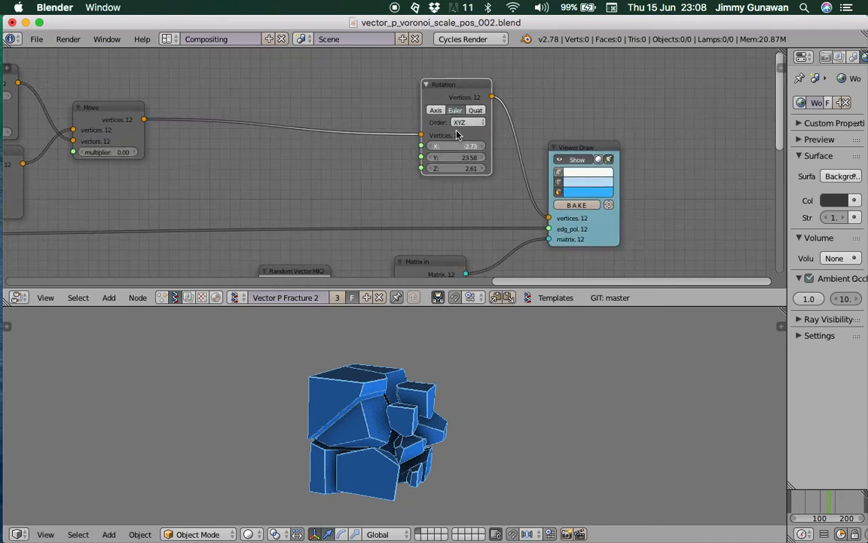
# Step: Delete the Rotation node and connect the Move node's vertices output directly to the Viewer Draw vertices input
pyautogui.moveTo(455, 91); pyautogui.dragTo(391, 105)
pyautogui.press('x')
pyautogui.moveTo(330, 142); pyautogui.dragTo(339, 136, button='middle')
pyautogui.moveTo(153, 113); pyautogui.dragTo(556, 212)
pyautogui.moveTo(362, 186); pyautogui.dragTo(373, 170, button='middle')
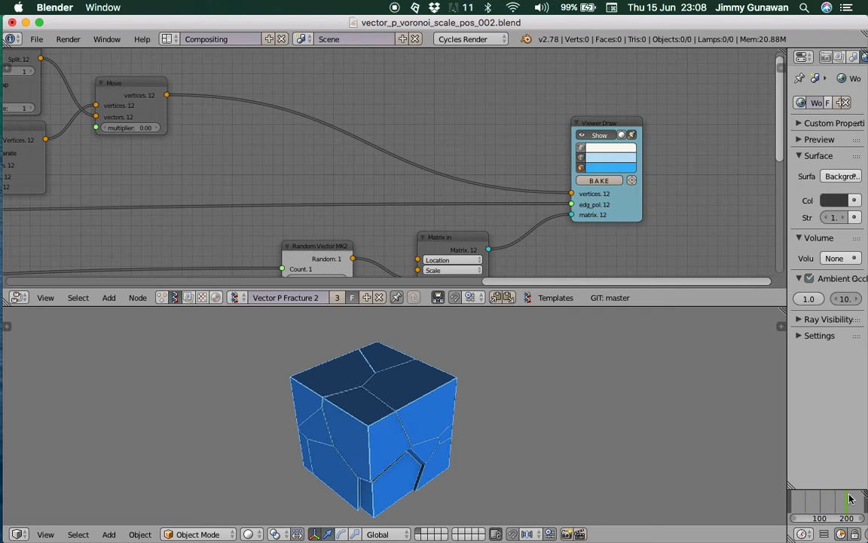
# Step: Scrub the timeline to slightly past frame 200
pyautogui.moveTo(433, 436)
pyautogui.mouseDown(button='middle')
pyautogui.moveTo(514, 448)
pyautogui.moveTo(432, 436)
pyautogui.mouseUp(button='middle')
pyautogui.scroll(-3, 432, 436)
pyautogui.moveTo(867, 541)
pyautogui.moveTo(805, 507); pyautogui.dragTo(854, 502)
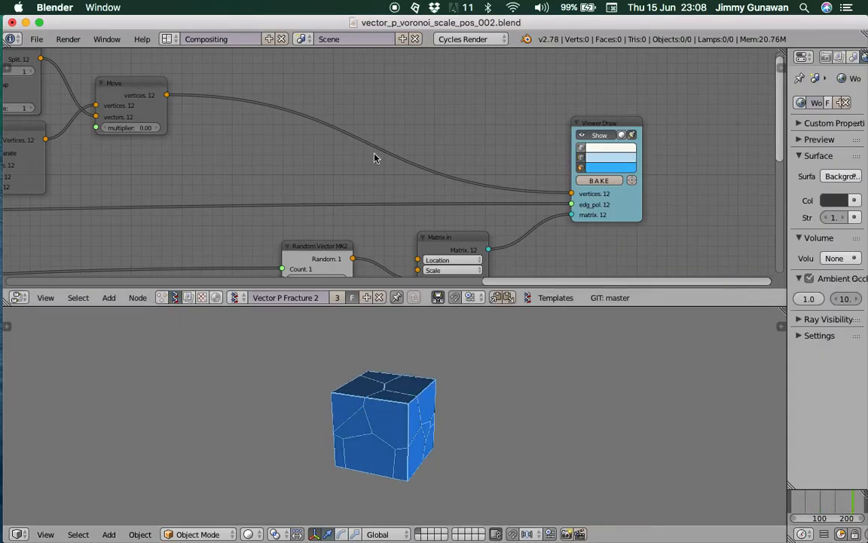
# Step: Enlarge the node editor area and reposition the Viewer Draw, Matrix in and Random Vector MK2 nodes
pyautogui.moveTo(174, 152)
pyautogui.mouseDown(button='middle')
pyautogui.moveTo(463, 156)
pyautogui.moveTo(495, 191)
pyautogui.mouseUp(button='middle')
pyautogui.moveTo(295, 145); pyautogui.dragTo(501, 132, button='middle')
pyautogui.moveTo(368, 185); pyautogui.dragTo(405, 87, button='middle')
pyautogui.moveTo(405, 129)
pyautogui.mouseDown(button='middle')
pyautogui.moveTo(400, 93)
pyautogui.moveTo(154, 63)
pyautogui.mouseUp(button='middle')
pyautogui.moveTo(626, 215); pyautogui.dragTo(418, 236, button='middle')
pyautogui.moveTo(490, 207); pyautogui.dragTo(410, 256, button='middle')
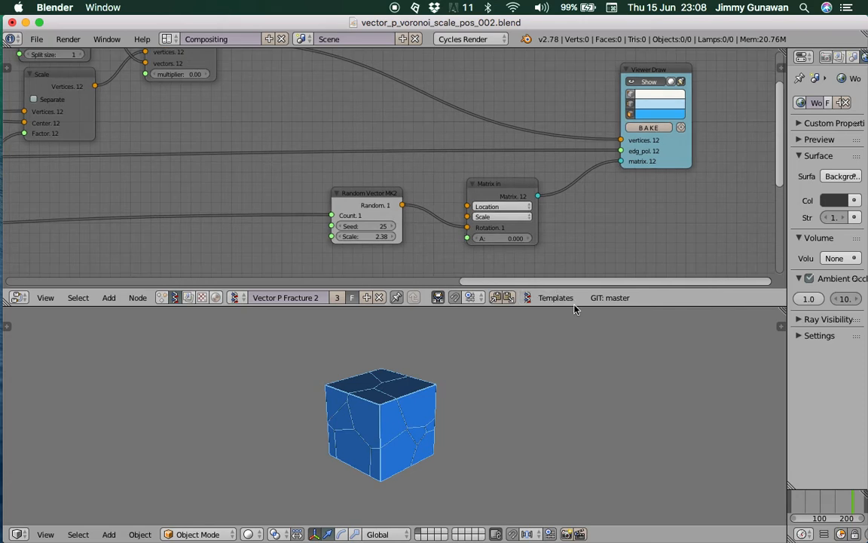
pyautogui.moveTo(574, 306); pyautogui.dragTo(575, 334)
pyautogui.moveTo(546, 214); pyautogui.dragTo(539, 204, button='middle')
pyautogui.moveTo(655, 163); pyautogui.dragTo(632, 151)
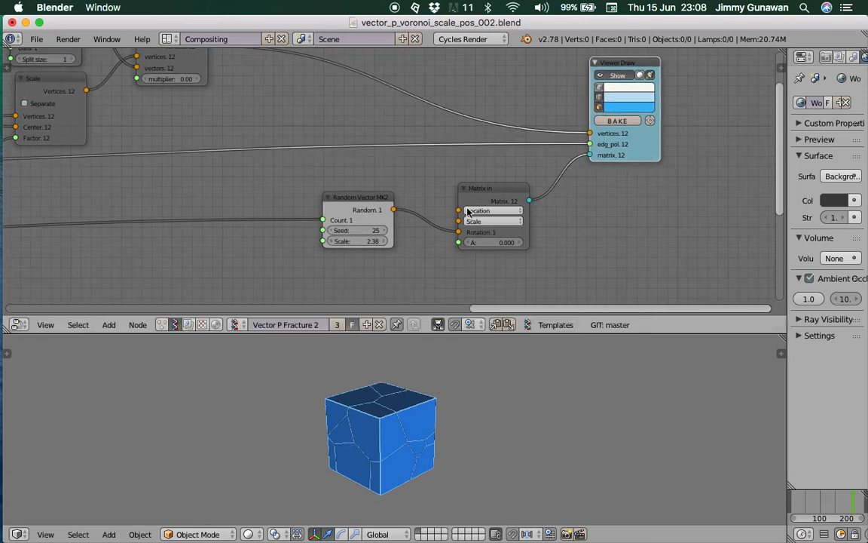
pyautogui.moveTo(444, 205); pyautogui.dragTo(449, 199, button='middle')
pyautogui.moveTo(476, 198); pyautogui.dragTo(508, 198)
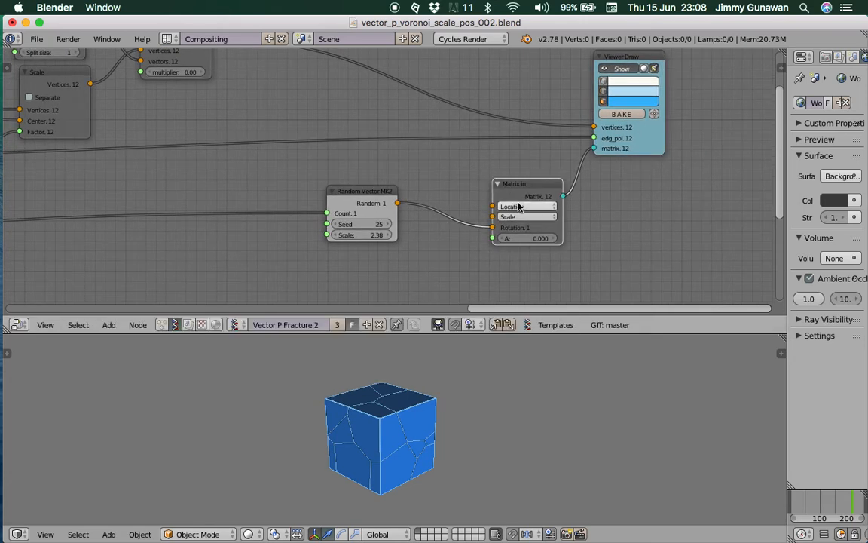
pyautogui.scroll(1, 566, 193)
pyautogui.moveTo(378, 218); pyautogui.dragTo(448, 254)
# Step: Try a different angle A on the Matrix in node and set it back to 0
pyautogui.moveTo(539, 243); pyautogui.dragTo(572, 243)
pyautogui.write('0')
pyautogui.press('Return')
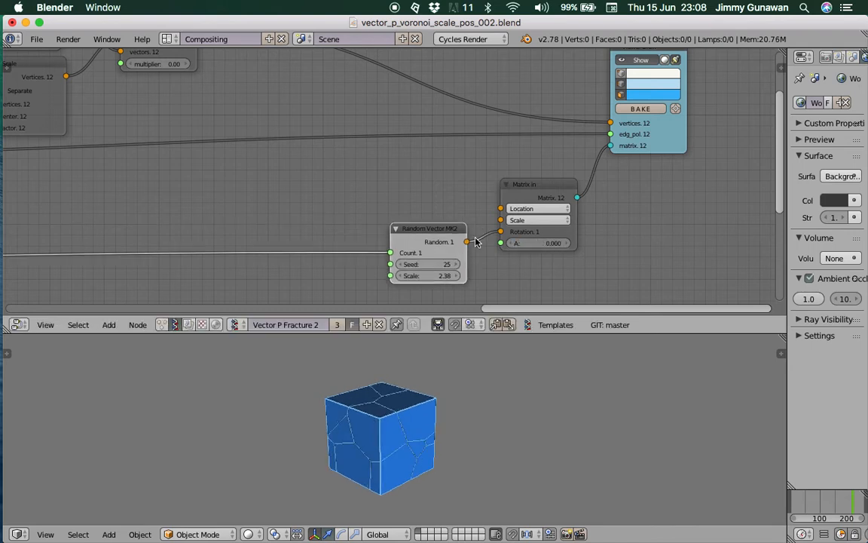
# Step: Move the Random Vector MK2 node further below the Matrix in node it feeds
pyautogui.moveTo(445, 227); pyautogui.dragTo(455, 249)
pyautogui.moveTo(455, 249); pyautogui.dragTo(459, 219, button='middle')
pyautogui.press('g')
pyautogui.click(411, 203)
pyautogui.scroll(1, 411, 204)
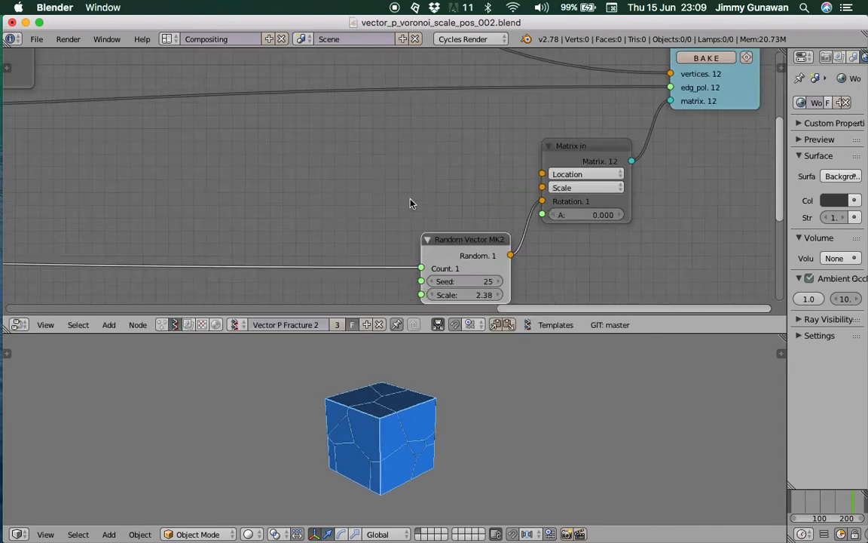
# Step: Test how changing the Matrix in angle A rotates the fracture pieces, and reset A to 0
pyautogui.moveTo(411, 204); pyautogui.dragTo(382, 209, button='middle')
pyautogui.moveTo(479, 392); pyautogui.dragTo(580, 377, button='middle')
pyautogui.moveTo(560, 225); pyautogui.dragTo(700, 225)
pyautogui.write('0')
pyautogui.press('Return')
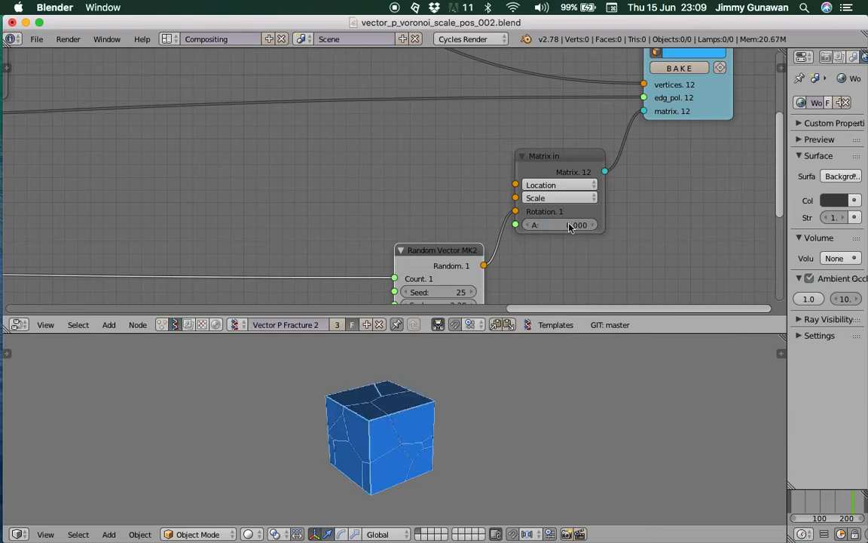
# Step: Rearrange the Matrix in node and the Random Vector MK2 node connected to its Rotation input
pyautogui.moveTo(442, 263); pyautogui.dragTo(437, 248)
pyautogui.moveTo(548, 169); pyautogui.dragTo(554, 175)
pyautogui.moveTo(440, 230); pyautogui.dragTo(438, 239)
pyautogui.scroll(-3, 437, 238)
pyautogui.moveTo(564, 136); pyautogui.dragTo(547, 134)
# Step: Add a Vector in node and connect its Vectors output to the Location input of Matrix in
pyautogui.hotkey('shift', 'a')
pyautogui.click(385, 131)
pyautogui.write('ve')
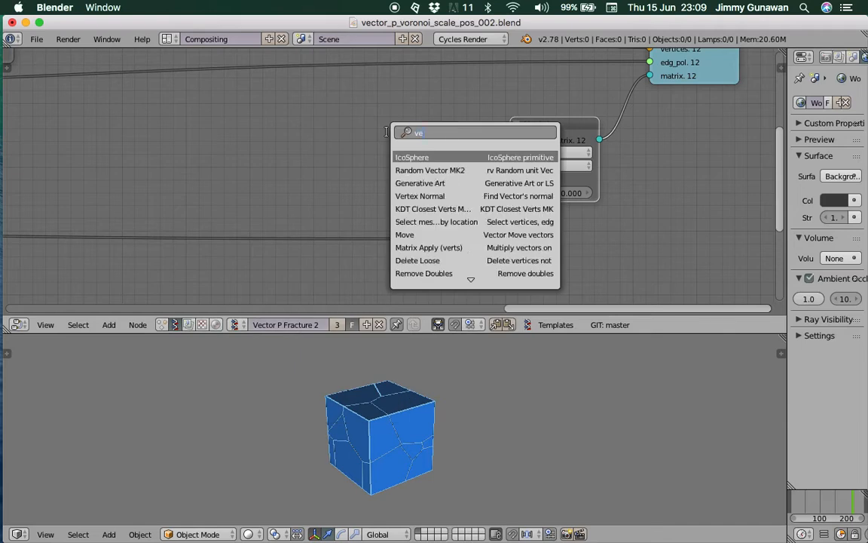
pyautogui.write('ctor in')
pyautogui.press('Return')
pyautogui.click(430, 132)
pyautogui.moveTo(427, 126); pyautogui.dragTo(499, 156)
# Step: Test X, Y and Z offsets on the Vector in node and return them to 0
pyautogui.moveTo(397, 158); pyautogui.dragTo(453, 171)
pyautogui.moveTo(398, 185)
pyautogui.mouseDown()
pyautogui.moveTo(440, 184)
pyautogui.moveTo(386, 184)
pyautogui.moveTo(395, 185)
pyautogui.mouseUp()
pyautogui.write('0')
pyautogui.press('Return')
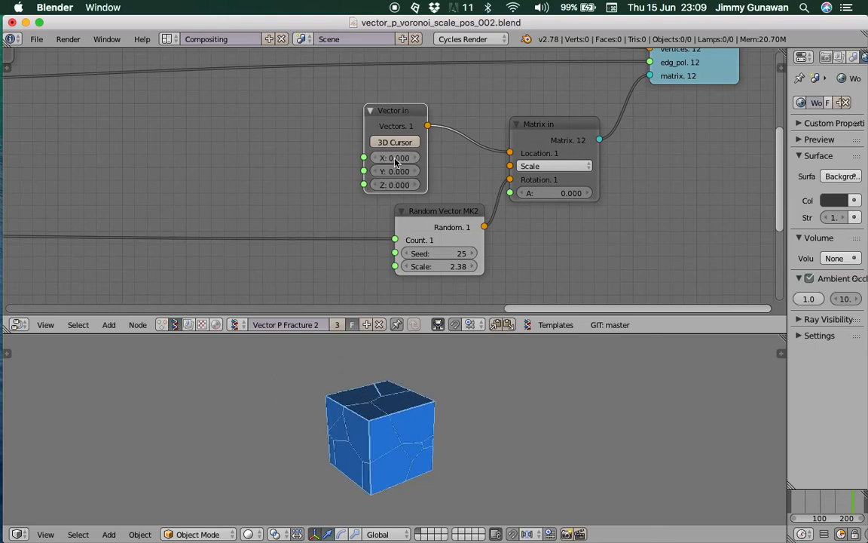
# Step: Reposition the Viewer Draw, Matrix in and Random Vector MK2 nodes and inspect the cube from other angles
pyautogui.moveTo(491, 133); pyautogui.dragTo(309, 214, button='middle')
pyautogui.moveTo(548, 159); pyautogui.dragTo(569, 177)
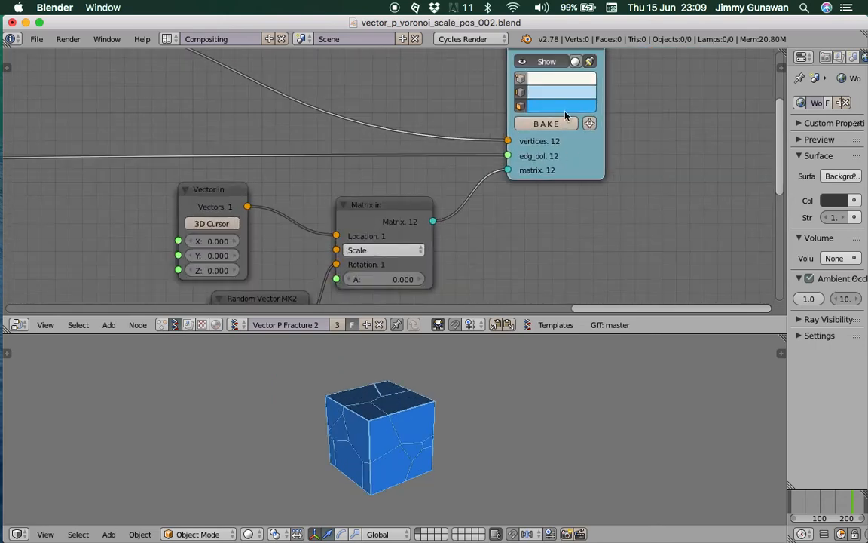
pyautogui.moveTo(389, 215); pyautogui.dragTo(423, 111, button='middle')
pyautogui.moveTo(423, 111); pyautogui.dragTo(439, 119)
pyautogui.moveTo(286, 195); pyautogui.dragTo(314, 223)
pyautogui.moveTo(348, 442); pyautogui.dragTo(418, 422, button='middle')
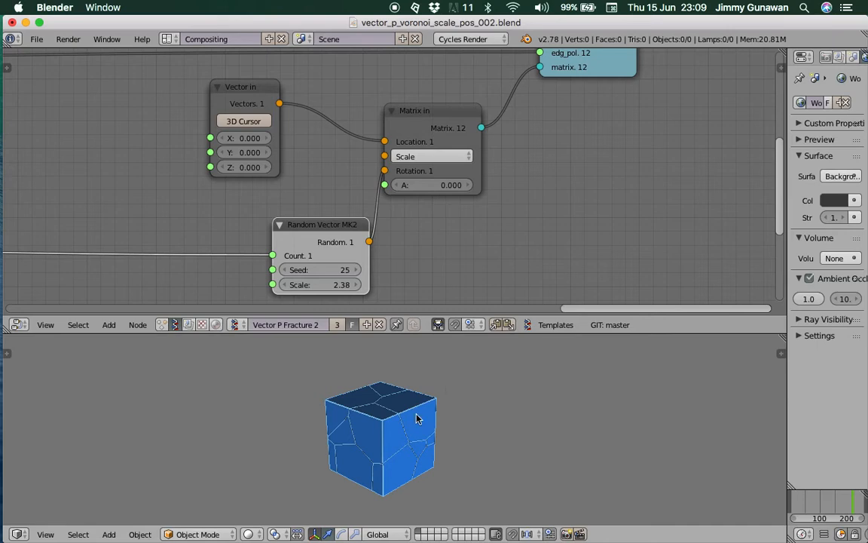
pyautogui.moveTo(462, 423); pyautogui.dragTo(379, 425, button='middle')
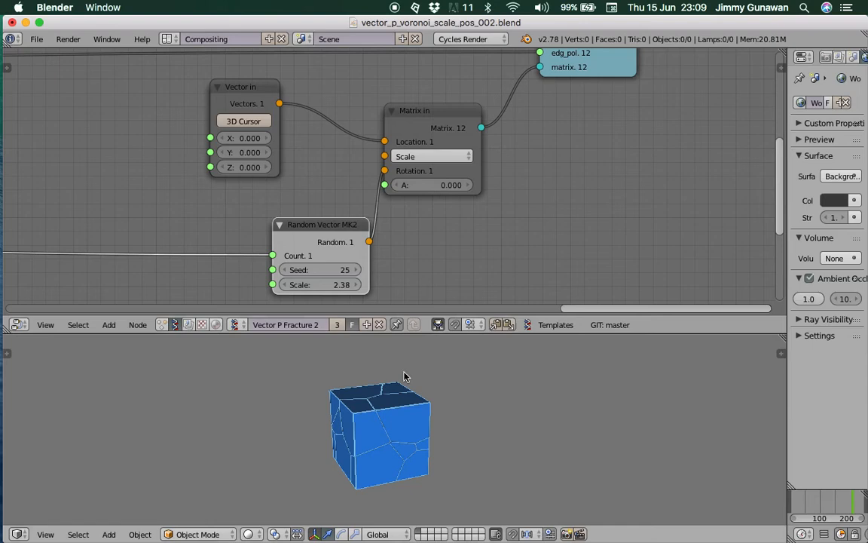
# Step: Add another Random Vector MK2 node beside the Vector in node
pyautogui.moveTo(234, 101); pyautogui.dragTo(248, 109)
pyautogui.moveTo(249, 108); pyautogui.dragTo(338, 117, button='middle')
pyautogui.hotkey('shift', 'a')
pyautogui.click(158, 130)
pyautogui.write('random')
pyautogui.press('Return')
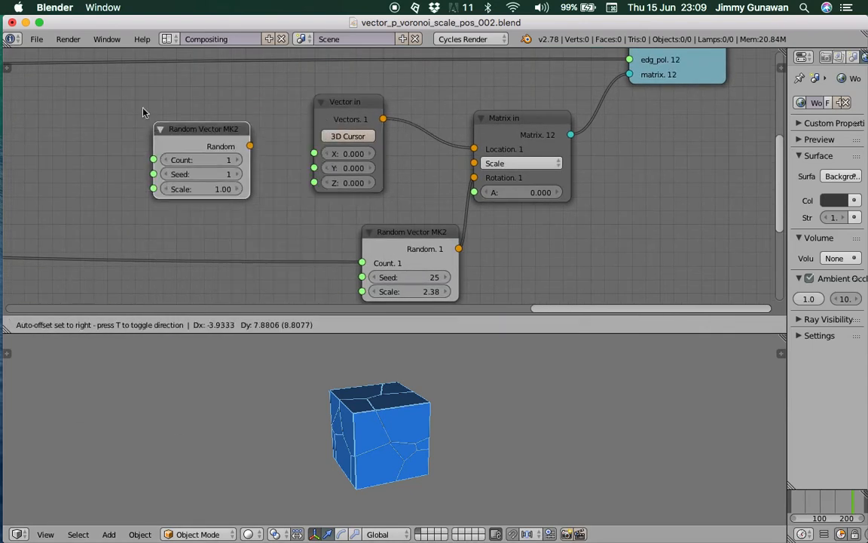
pyautogui.click(151, 121)
# Step: Set the Count of the new Random Vector MK2 node to 12 and place a duplicate of it directly below
pyautogui.moveTo(558, 120); pyautogui.dragTo(557, 133, button='middle')
pyautogui.click(560, 155)
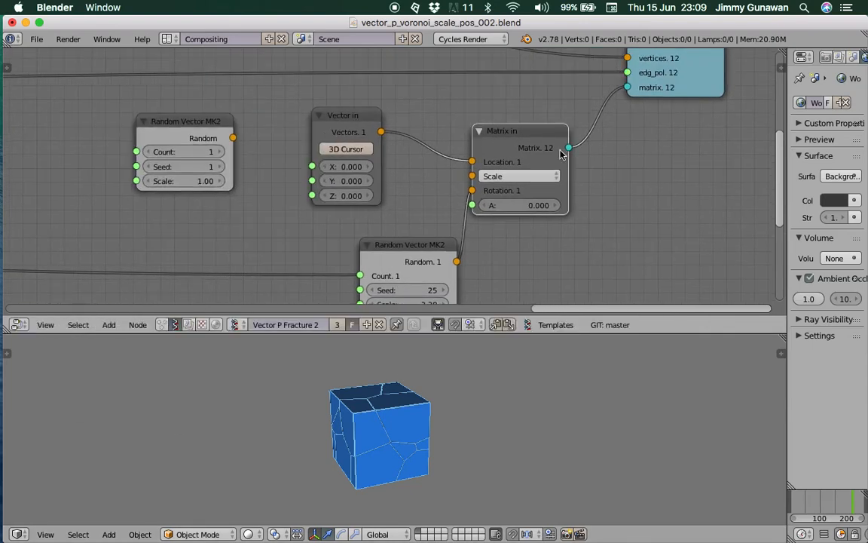
pyautogui.moveTo(508, 159); pyautogui.dragTo(550, 159, button='middle')
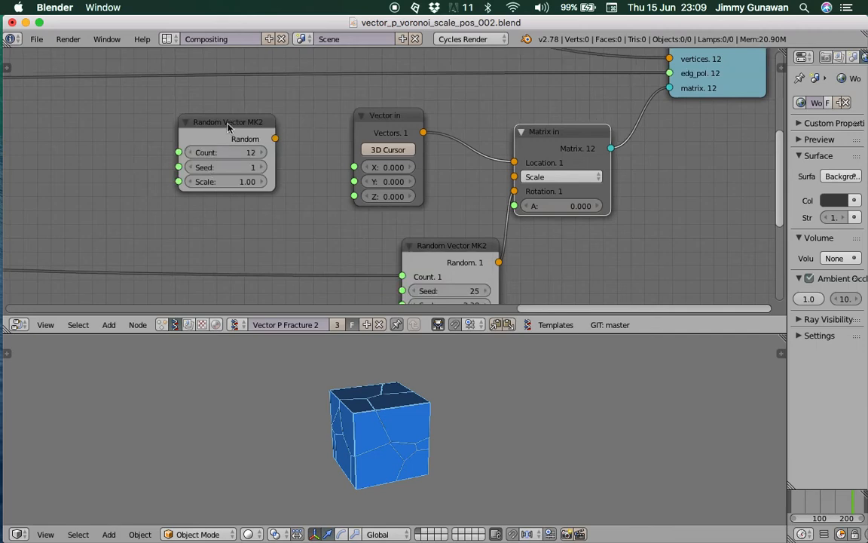
pyautogui.press('Return')
pyautogui.moveTo(205, 118); pyautogui.dragTo(182, 97)
pyautogui.hotkey('shift', 'd')
pyautogui.click(201, 201)
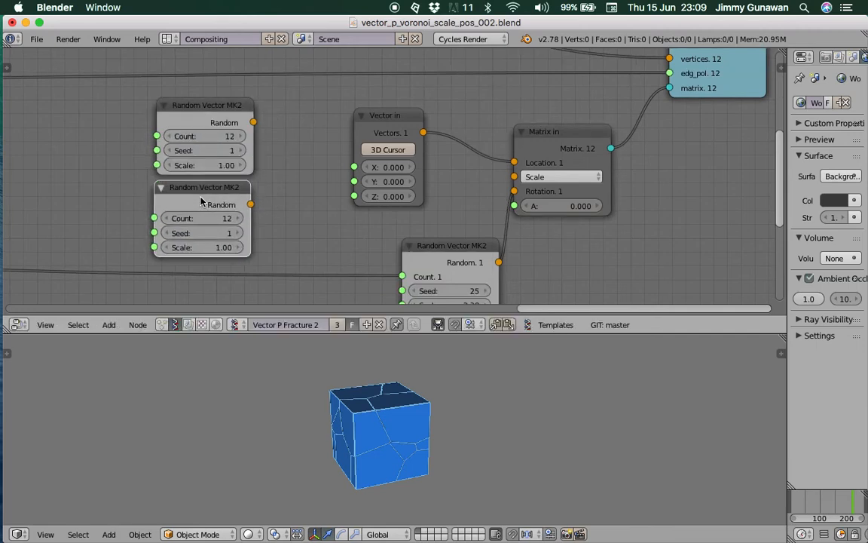
# Step: Delete the Vector in node connected to the Location input of Matrix in
pyautogui.moveTo(389, 122); pyautogui.dragTo(397, 128, button='middle')
pyautogui.moveTo(397, 127); pyautogui.dragTo(423, 122)
pyautogui.scroll(1, 432, 126)
pyautogui.press('x')
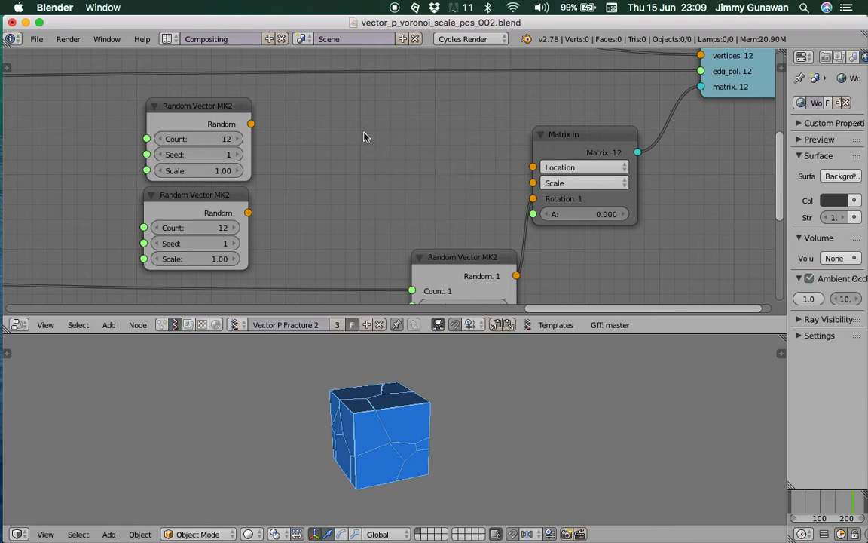
# Step: Add a Vector Lerp node between the two new Random Vector MK2 nodes and Matrix in
pyautogui.hotkey('shift', 'a')
pyautogui.click(363, 134)
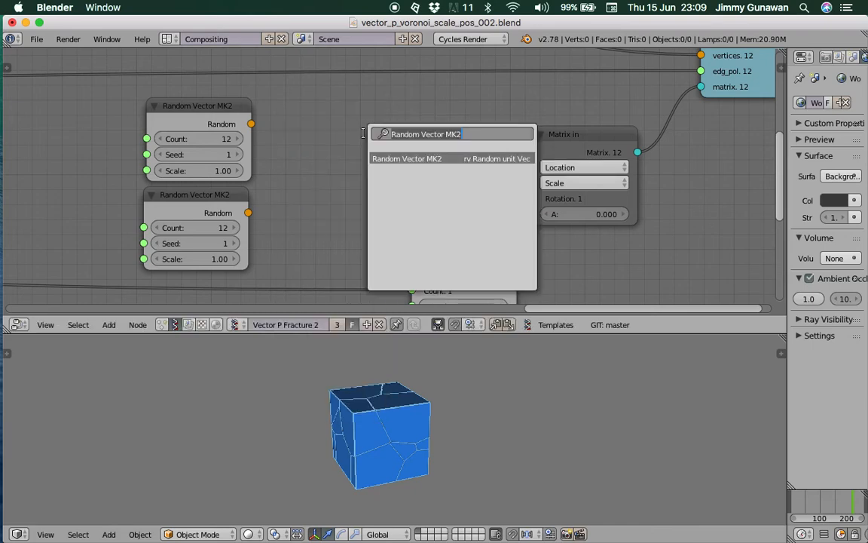
pyautogui.write('vector i')
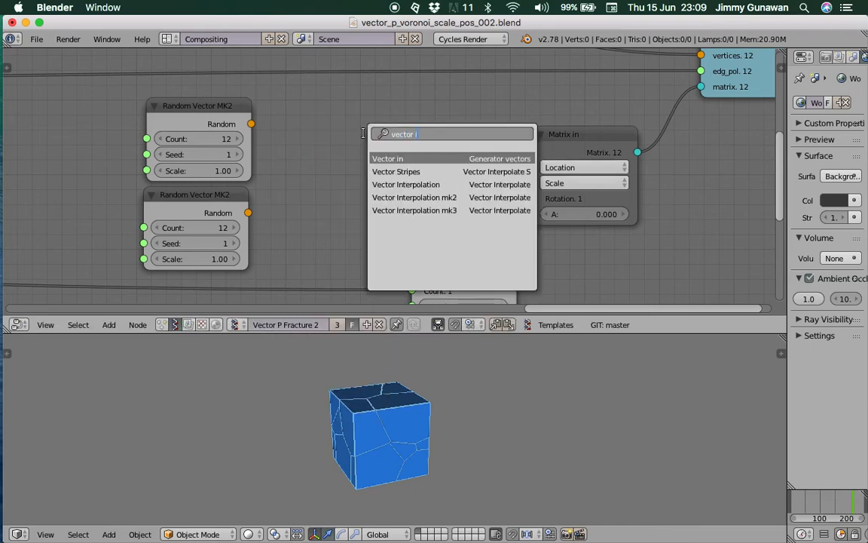
pyautogui.press('BackSpace')
pyautogui.write('lerp')
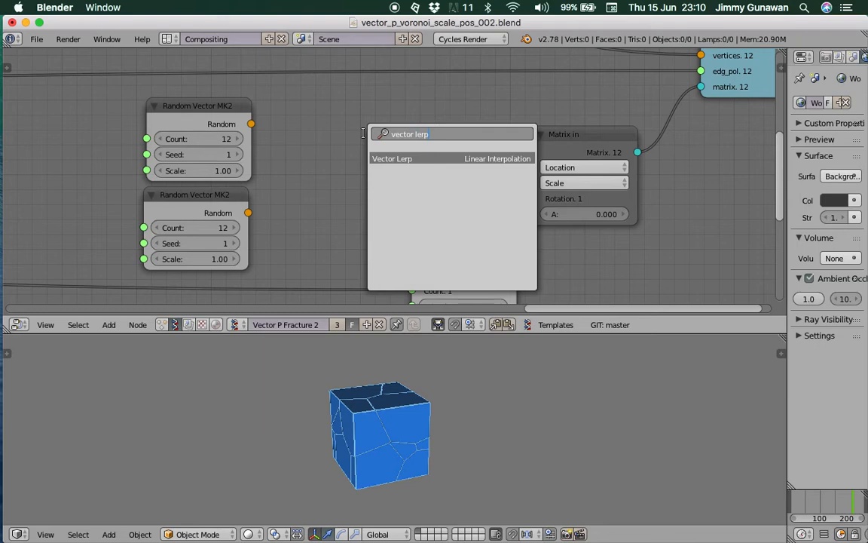
pyautogui.press('Return')
pyautogui.click(355, 121)
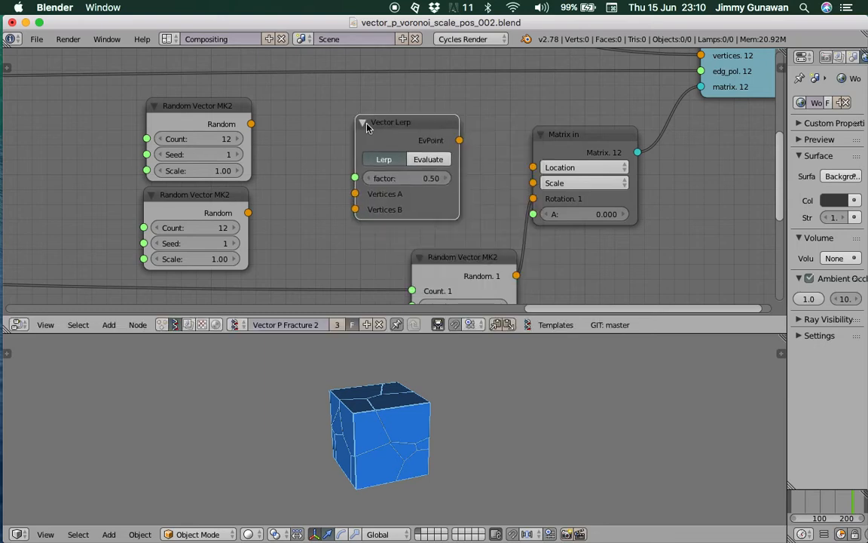
# Step: Try the Evaluate mode on the Vector Lerp node and return it to Lerp
pyautogui.scroll(3, 367, 128)
pyautogui.click(437, 155)
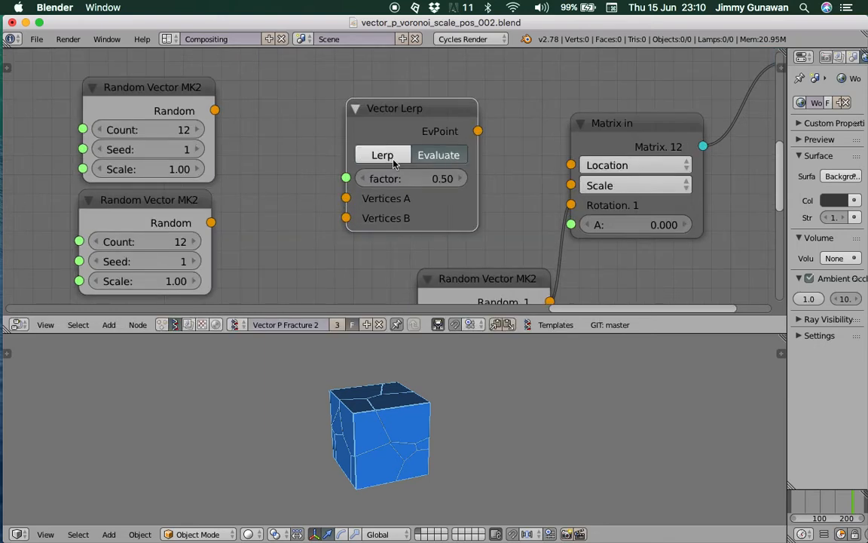
pyautogui.click(382, 155)
pyautogui.scroll(-3, 322, 123)
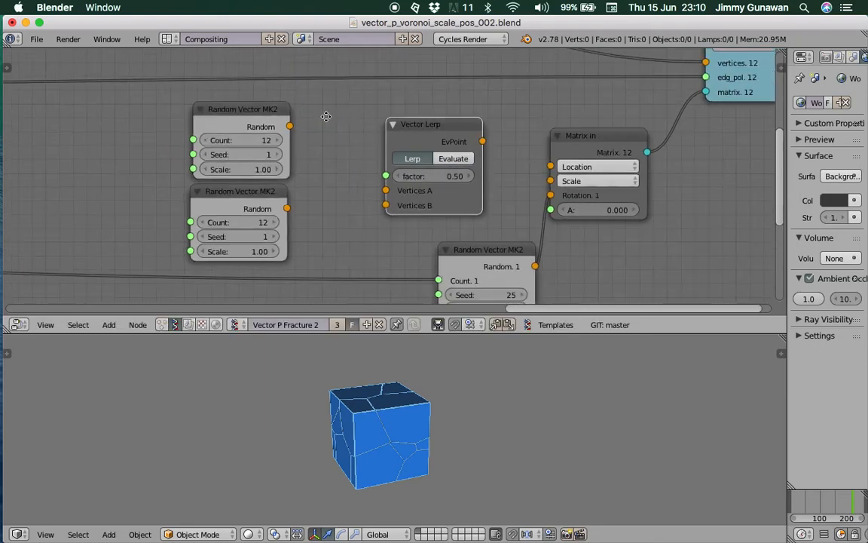
# Step: Set the upper new Random Vector MK2 node's Scale to 5 and connect its output to Vertices A of Vector Lerp
pyautogui.click(292, 152)
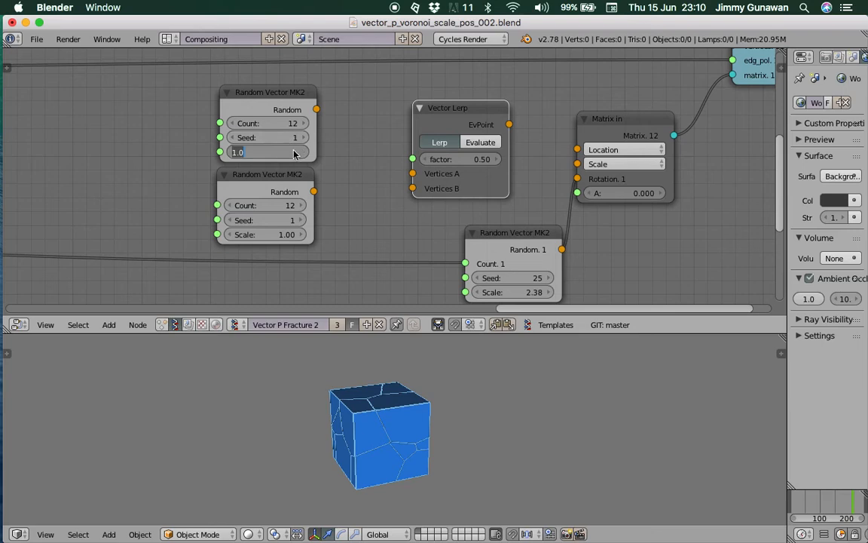
pyautogui.write('5')
pyautogui.press('Return')
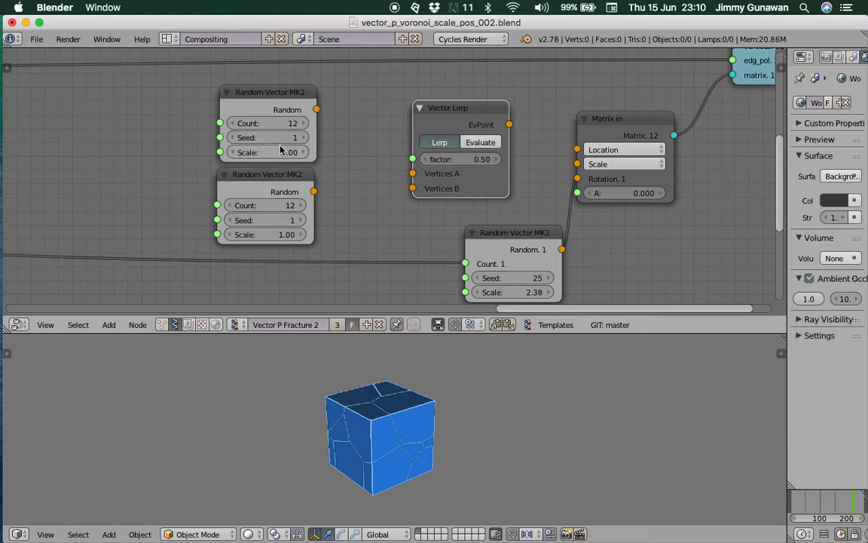
pyautogui.moveTo(316, 109); pyautogui.dragTo(413, 174)
# Step: Set the lower duplicate Random Vector MK2 node's Scale to 0 and connect its output to Vertices B of Vector Lerp
pyautogui.click(288, 234)
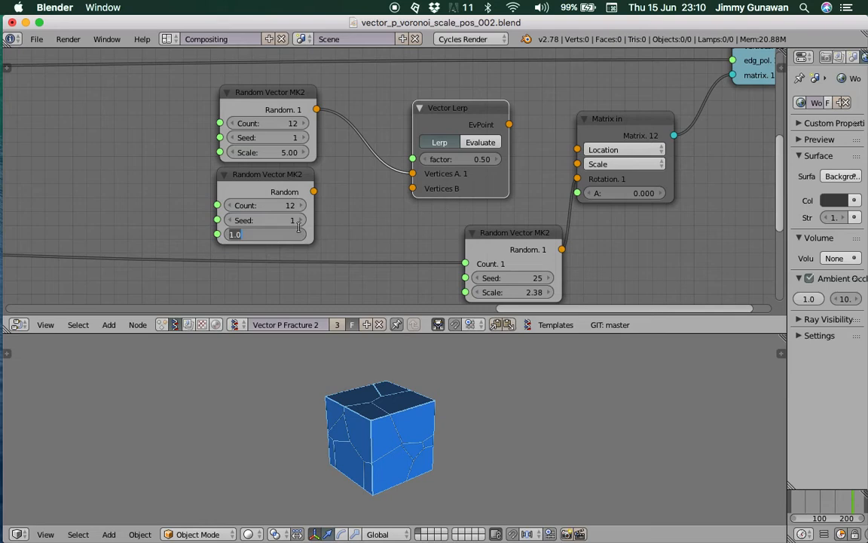
pyautogui.write('0')
pyautogui.press('Return')
pyautogui.moveTo(314, 192); pyautogui.dragTo(346, 189)
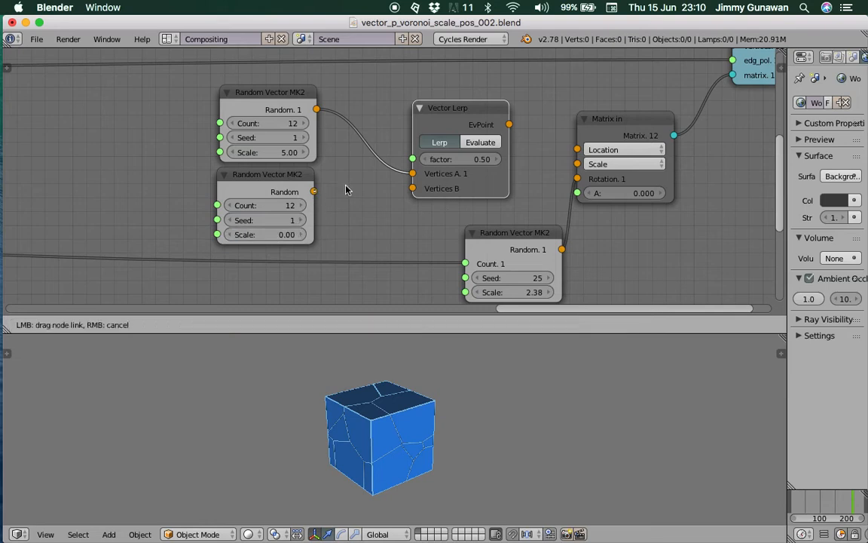
pyautogui.moveTo(405, 193); pyautogui.dragTo(411, 189)
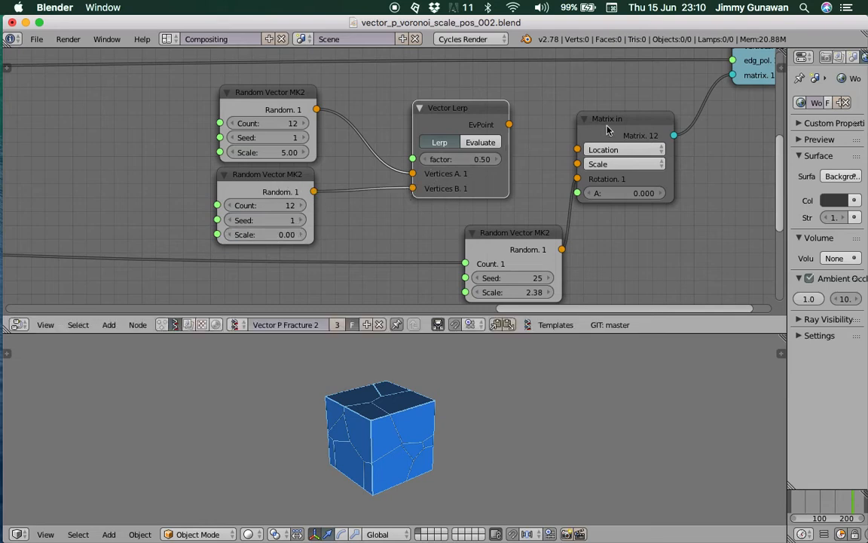
# Step: Connect the Vector Lerp EvPoint output to the Location input of Matrix in and set the Lerp factor to 1.00
pyautogui.moveTo(608, 129); pyautogui.dragTo(632, 122)
pyautogui.moveTo(510, 125); pyautogui.dragTo(585, 154)
pyautogui.moveTo(460, 159); pyautogui.dragTo(494, 159)
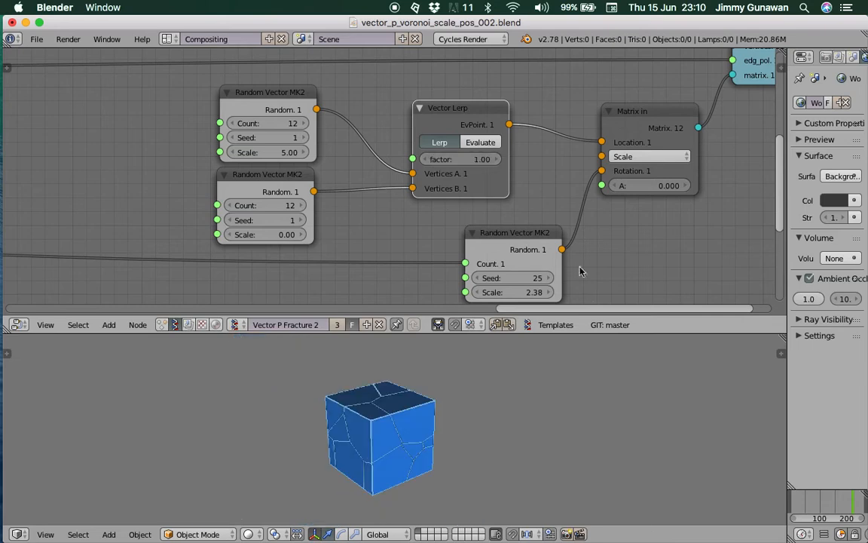
# Step: Enlarge the 3D viewport area below the node editor
pyautogui.moveTo(594, 333); pyautogui.dragTo(592, 227)
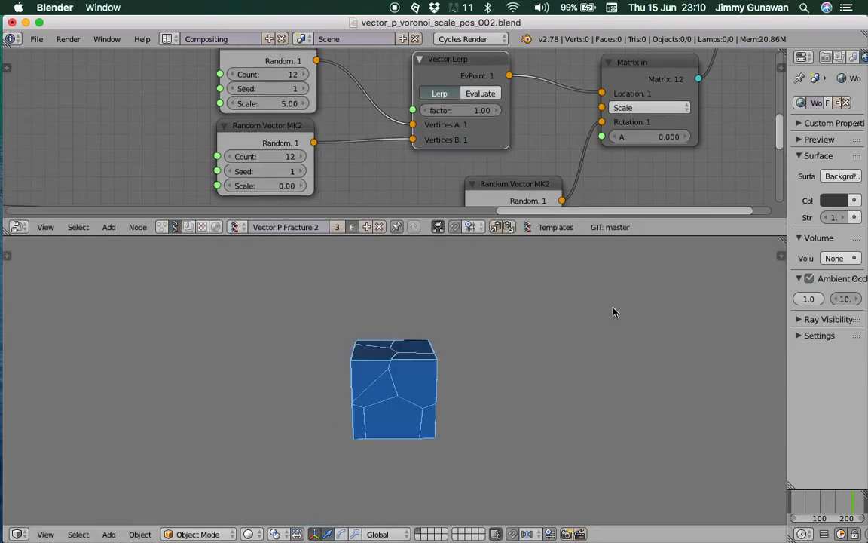
pyautogui.moveTo(535, 235); pyautogui.dragTo(521, 269)
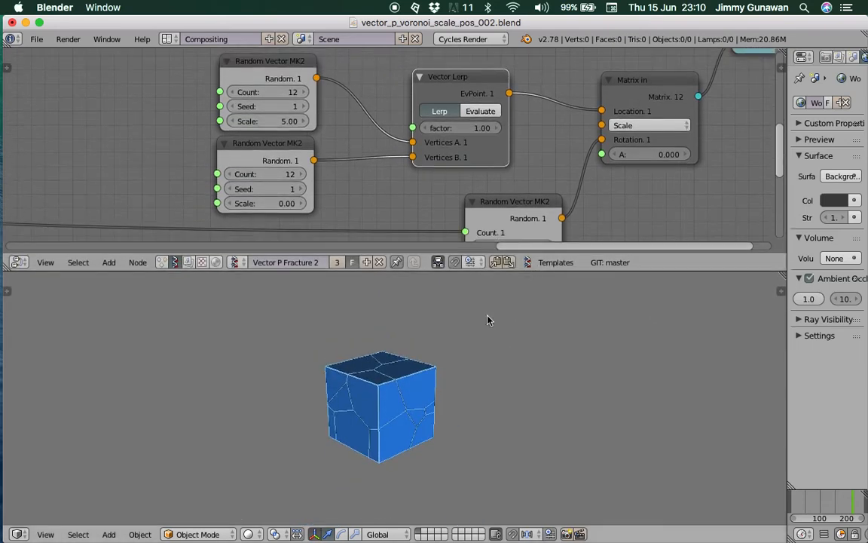
# Step: Add a mesh cube beside the fractured cube, then move, scale and freely rotate it
pyautogui.scroll(-2, 411, 226)
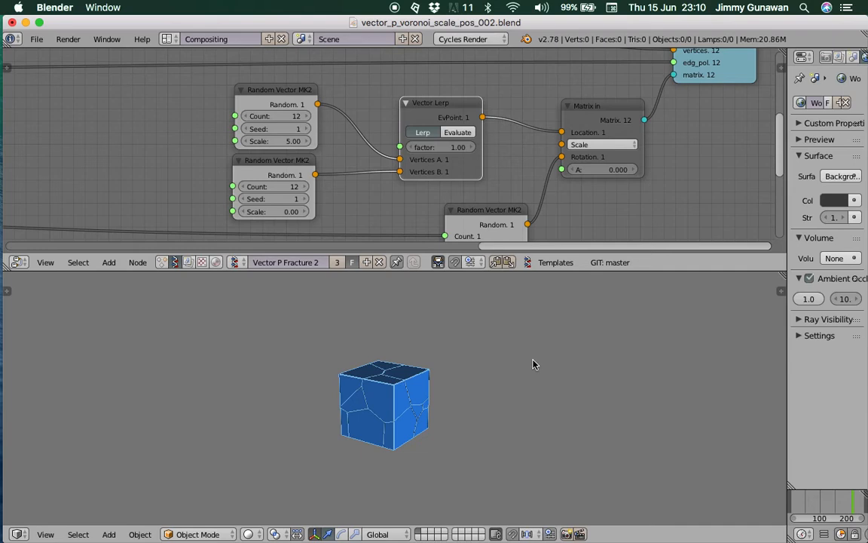
pyautogui.hotkey('shift', 'a')
pyautogui.moveTo(495, 333)
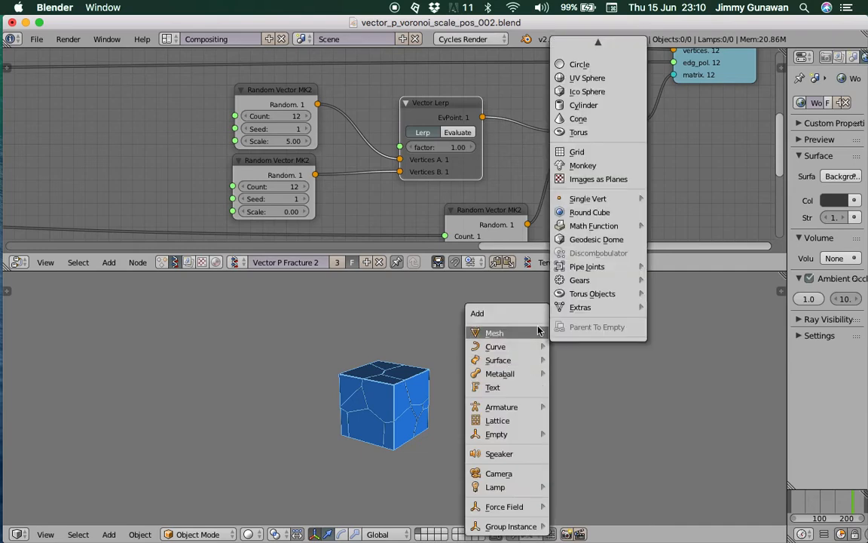
pyautogui.click(579, 62)
pyautogui.press('g')
pyautogui.click(483, 352)
pyautogui.press('s')
pyautogui.click(518, 378)
pyautogui.press('r')
pyautogui.press('r')
pyautogui.click(482, 386)
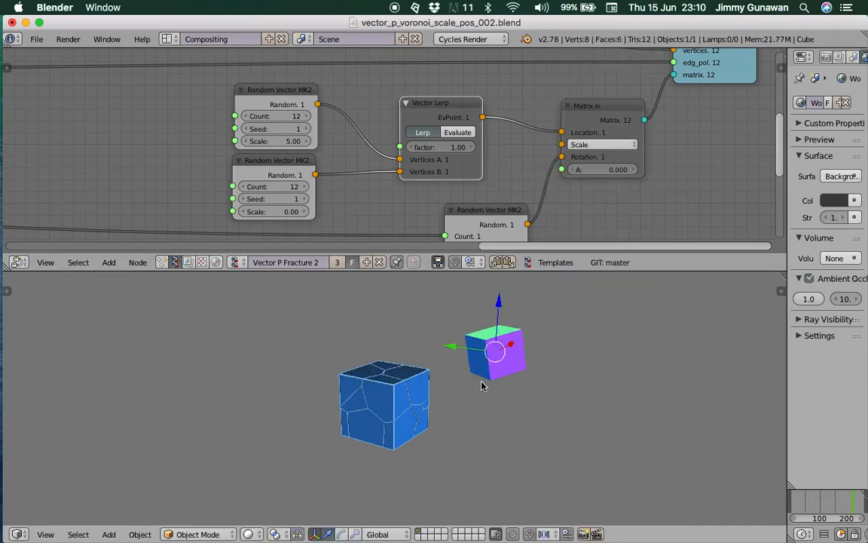
# Step: Duplicate the new cube so three cubes sit in a loose group beside the fractured cube
pyautogui.hotkey('shift', 'd')
pyautogui.press('r')
pyautogui.click(556, 341)
pyautogui.press('g')
pyautogui.click(570, 413)
# Step: Select the three loose cubes and join them into a single object
pyautogui.rightClick(502, 361)
pyautogui.keyDown('shift'); pyautogui.rightClick(547, 391); pyautogui.keyUp('shift')
pyautogui.keyDown('shift'); pyautogui.rightClick(557, 333); pyautogui.keyUp('shift')
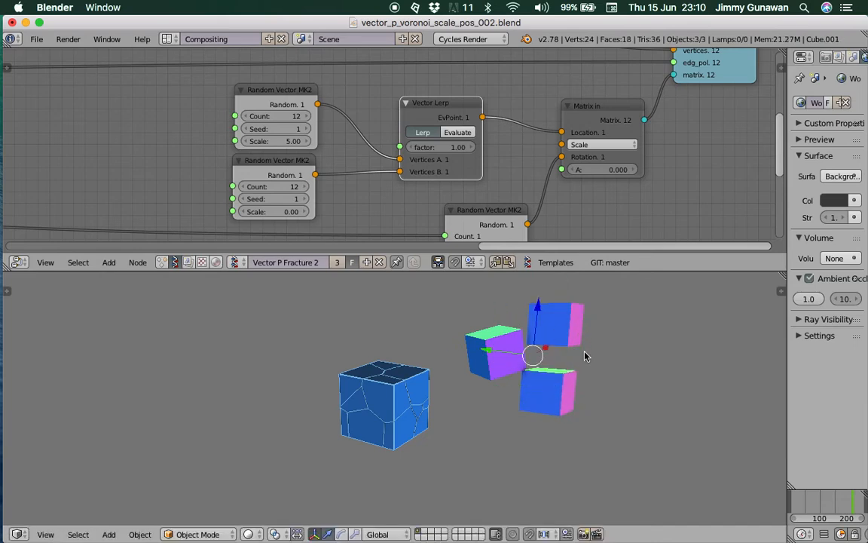
pyautogui.hotkey('ctrl', 'j')
# Step: Move the joined cubes farther from the fractured cube and try trackball rotations about their shared origin
pyautogui.press('r')
pyautogui.press('r')
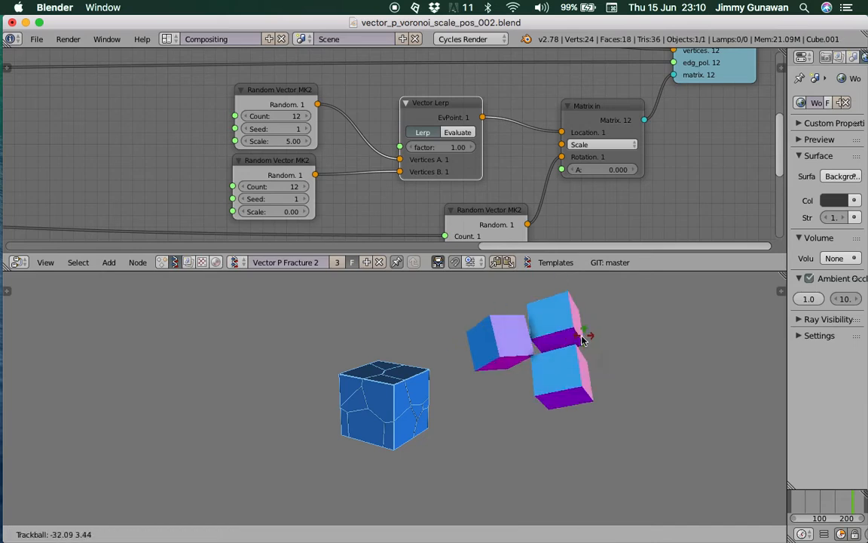
pyautogui.click(544, 368)
pyautogui.moveTo(544, 368); pyautogui.dragTo(527, 368, button='middle')
pyautogui.press('g')
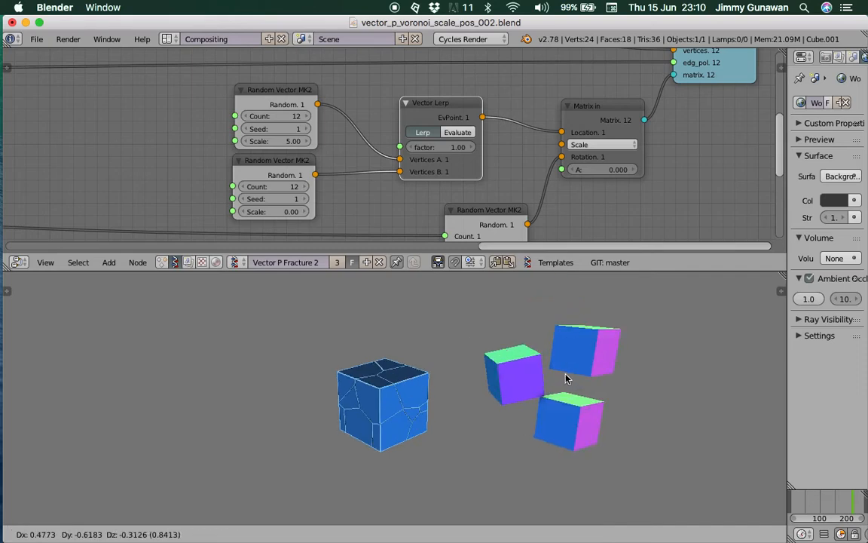
pyautogui.click(588, 381)
pyautogui.press('r')
pyautogui.press('r')
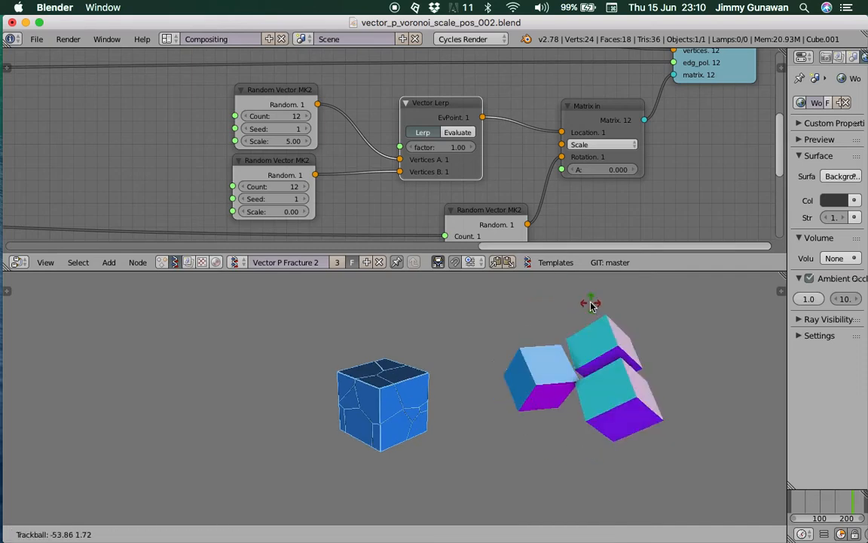
pyautogui.press('Escape')
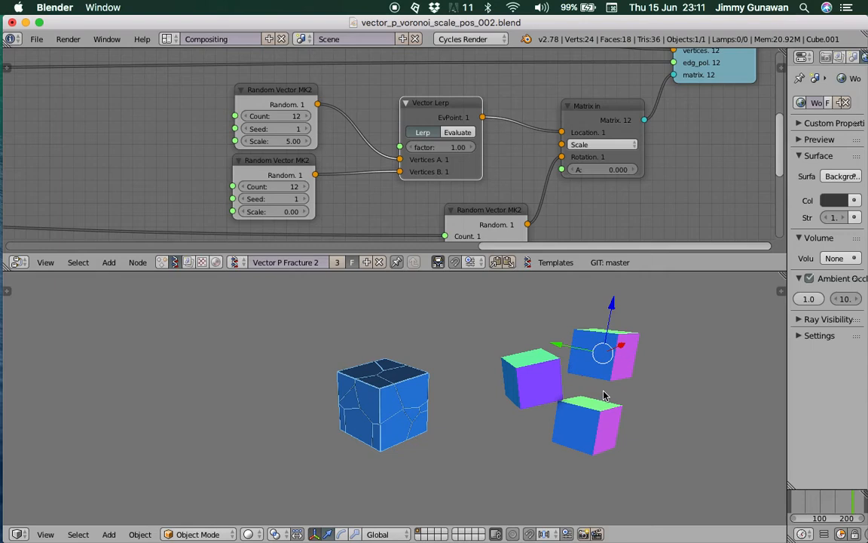
pyautogui.press('r')
pyautogui.press('r')
pyautogui.click(614, 374)
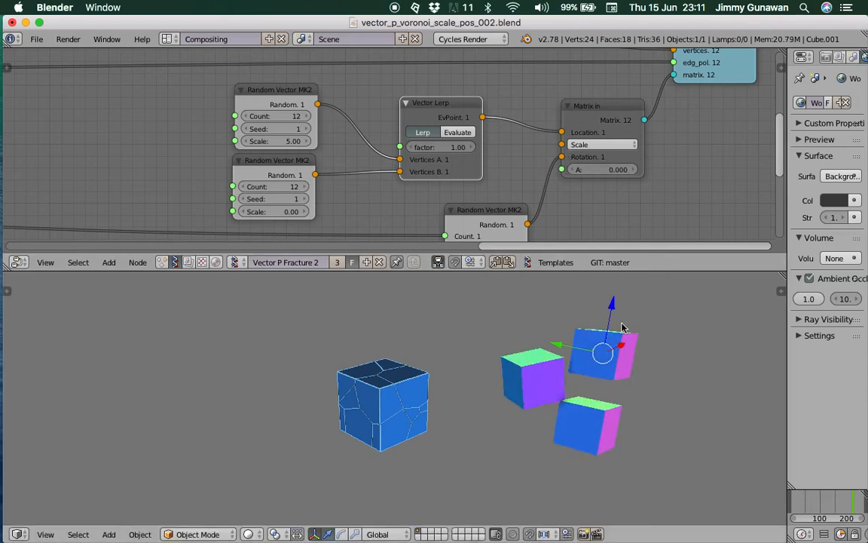
# Step: Reposition the Separate Loose Parts node slightly, next to the Voronoi script node
pyautogui.scroll(-6, 535, 139)
pyautogui.moveTo(139, 87); pyautogui.dragTo(345, 202, button='middle')
pyautogui.scroll(3, 419, 150)
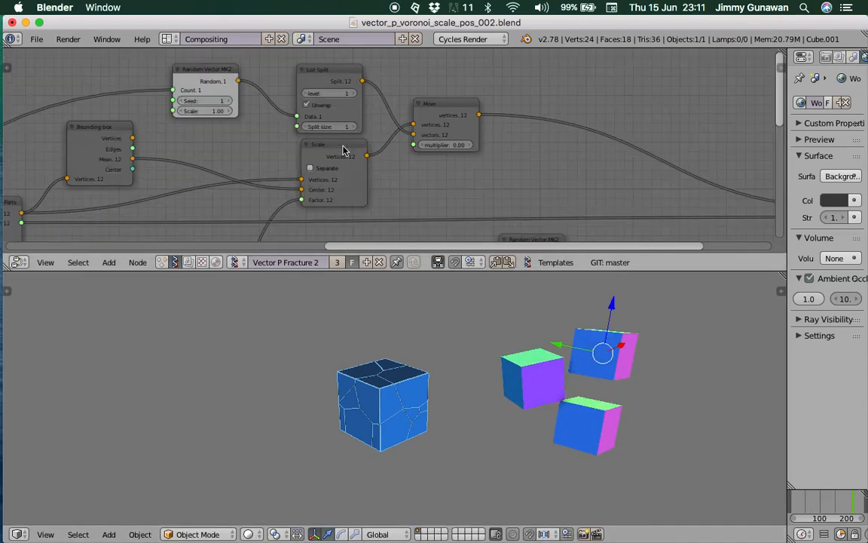
pyautogui.moveTo(317, 148); pyautogui.dragTo(530, 100, button='middle')
pyautogui.moveTo(377, 111); pyautogui.dragTo(565, 99, button='middle')
pyautogui.moveTo(362, 139); pyautogui.dragTo(365, 144)
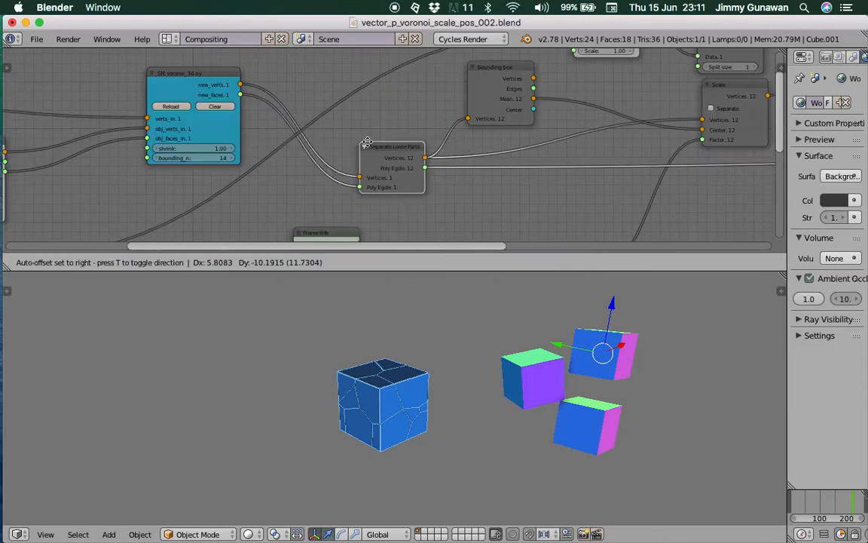
pyautogui.moveTo(365, 145); pyautogui.dragTo(491, 133, button='middle')
pyautogui.scroll(1, 490, 136)
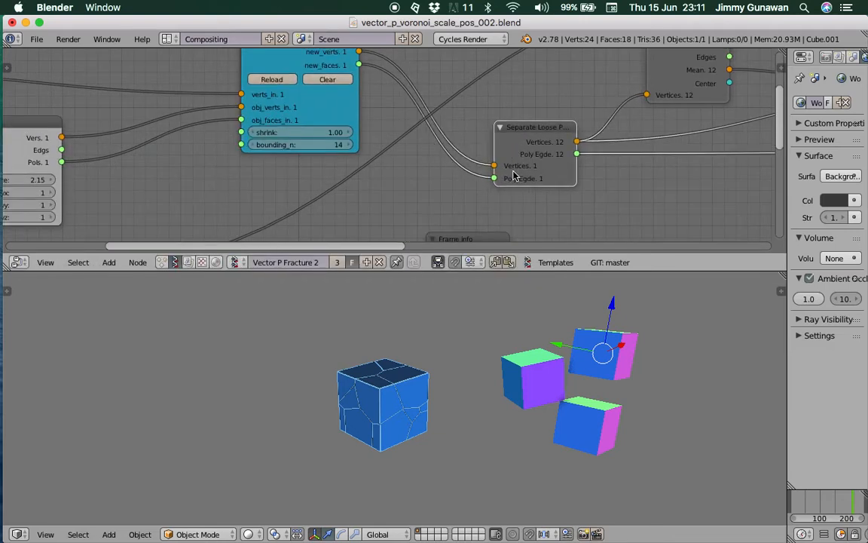
# Step: Return to the Vector Lerp and Matrix in nodes and enlarge the node editor area above the 3D viewport
pyautogui.scroll(-5, 513, 175)
pyautogui.moveTo(445, 152); pyautogui.dragTo(258, 115, button='middle')
pyautogui.moveTo(483, 120); pyautogui.dragTo(374, 118, button='middle')
pyautogui.scroll(8, 442, 129)
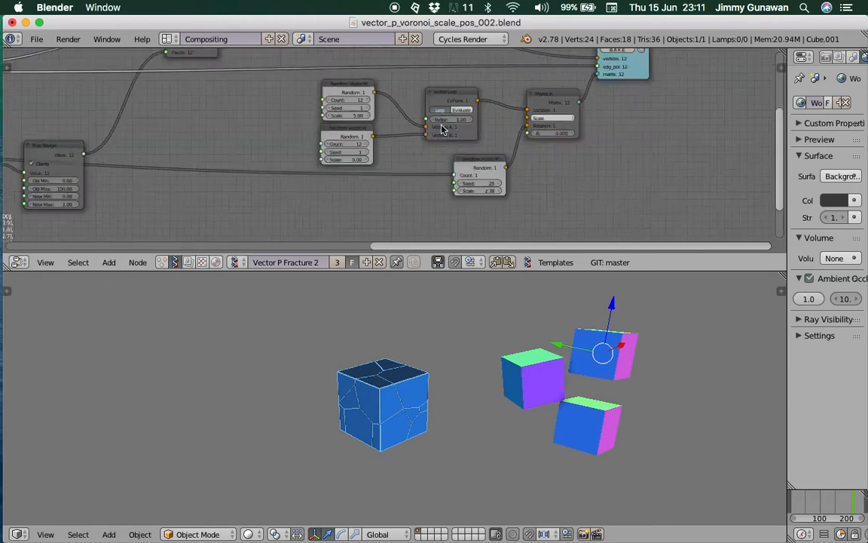
pyautogui.scroll(2, 443, 130)
pyautogui.moveTo(442, 130); pyautogui.dragTo(423, 142, button='middle')
pyautogui.moveTo(574, 271); pyautogui.dragTo(579, 320)
# Step: Spread out the Move, List Split, Random Vector MK2 and Scale nodes in the upper part of the tree
pyautogui.moveTo(556, 120); pyautogui.dragTo(524, 163, button='middle')
pyautogui.scroll(3, 525, 164)
pyautogui.moveTo(578, 123); pyautogui.dragTo(525, 207, button='middle')
pyautogui.scroll(-6, 525, 208)
pyautogui.moveTo(255, 134); pyautogui.dragTo(316, 139, button='middle')
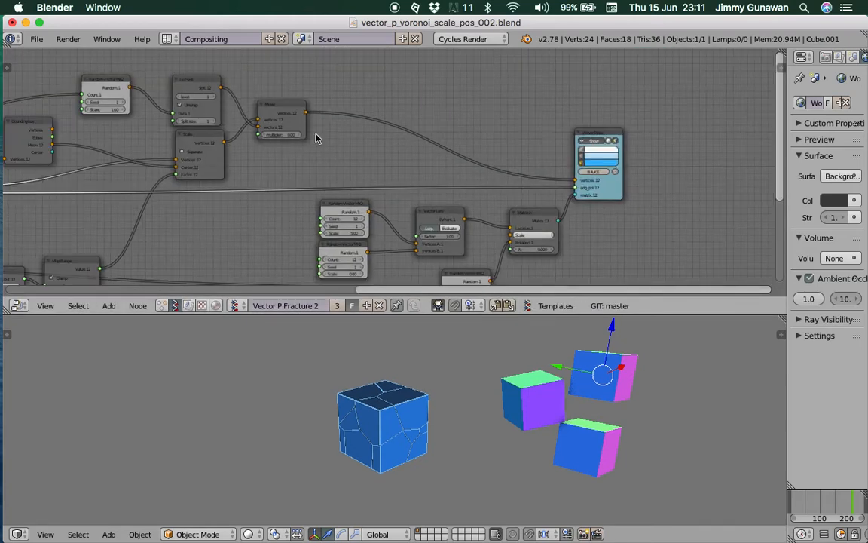
pyautogui.moveTo(281, 106); pyautogui.dragTo(291, 101)
pyautogui.moveTo(240, 91); pyautogui.dragTo(354, 95, button='middle')
pyautogui.moveTo(319, 89); pyautogui.dragTo(328, 85)
pyautogui.moveTo(208, 84); pyautogui.dragTo(214, 70)
pyautogui.moveTo(309, 140); pyautogui.dragTo(288, 143)
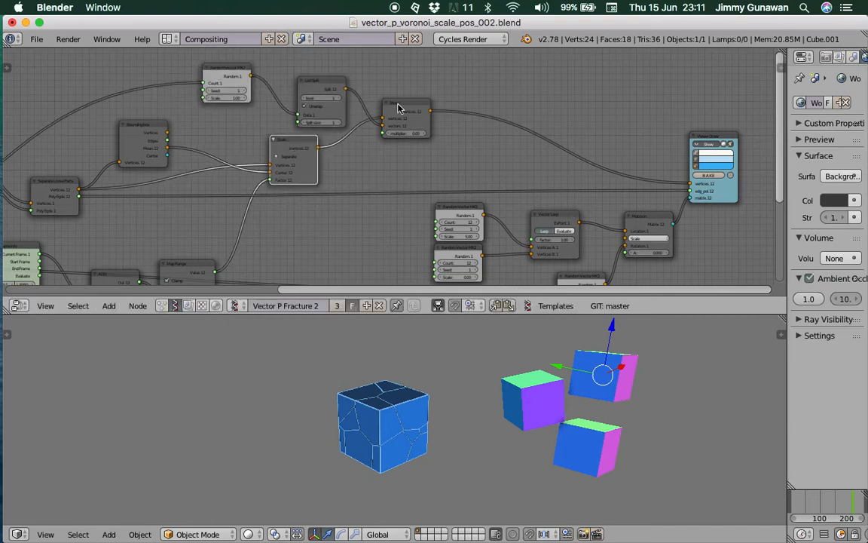
pyautogui.moveTo(400, 105); pyautogui.dragTo(412, 93)
# Step: Reposition the Viewer Draw node with more space from the Matrix in node
pyautogui.moveTo(627, 123); pyautogui.dragTo(550, 89, button='middle')
pyautogui.scroll(3, 554, 98)
pyautogui.moveTo(671, 173); pyautogui.dragTo(687, 167)
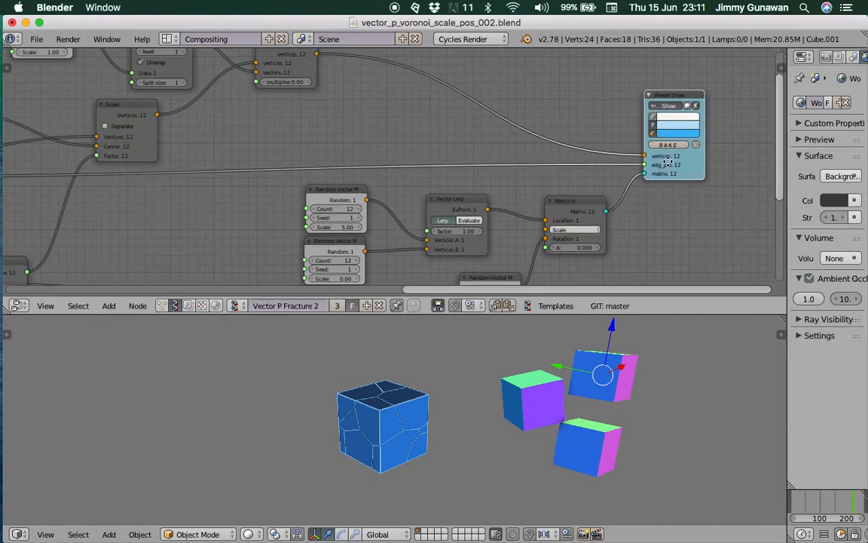
pyautogui.moveTo(685, 158); pyautogui.dragTo(621, 104, button='middle')
pyautogui.scroll(2, 622, 105)
pyautogui.moveTo(642, 118)
pyautogui.mouseDown()
pyautogui.moveTo(615, 119)
pyautogui.moveTo(640, 140)
pyautogui.mouseUp()
pyautogui.moveTo(587, 147); pyautogui.dragTo(613, 133, button='middle')
# Step: Scrub the timeline past frame 200 and set the Vector Lerp factor to 0.00
pyautogui.moveTo(789, 504); pyautogui.dragTo(858, 499)
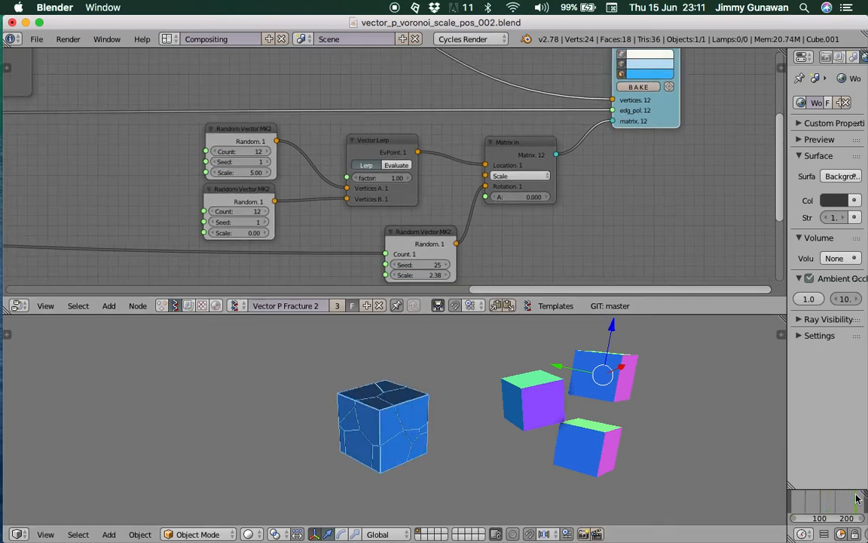
pyautogui.moveTo(448, 418); pyautogui.dragTo(485, 401, button='middle')
pyautogui.moveTo(161, 159); pyautogui.dragTo(174, 111, button='middle')
pyautogui.scroll(2, 192, 142)
pyautogui.moveTo(422, 128); pyautogui.dragTo(381, 128)
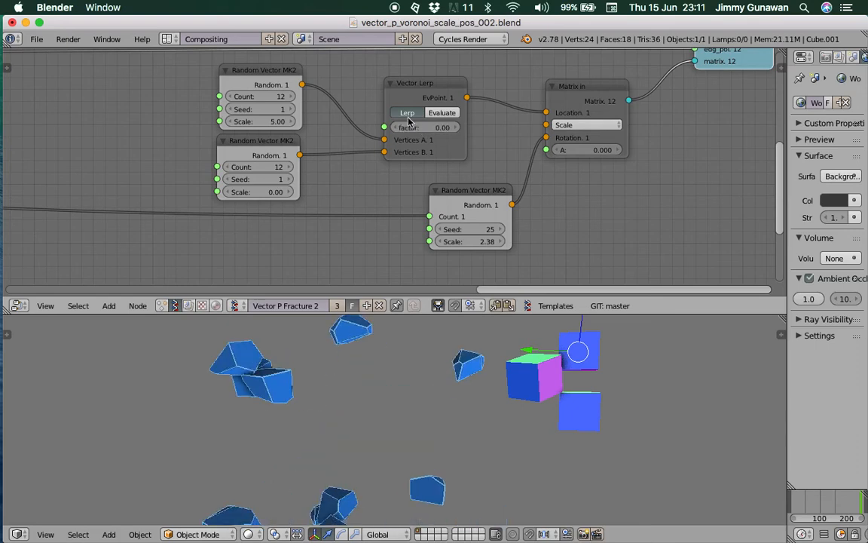
# Step: Set the Vector Lerp factor back to 1.00 so the pieces reassemble into the cube
pyautogui.scroll(3, 408, 121)
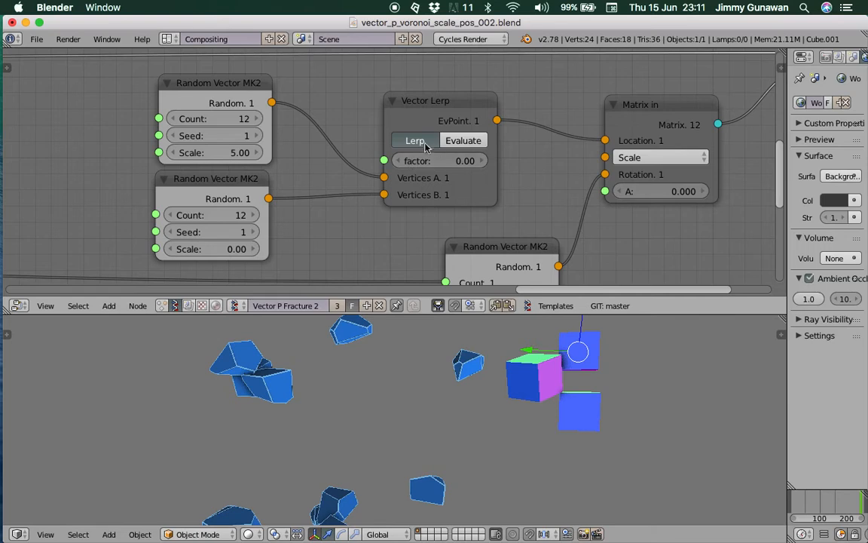
pyautogui.moveTo(411, 159); pyautogui.dragTo(419, 166, button='middle')
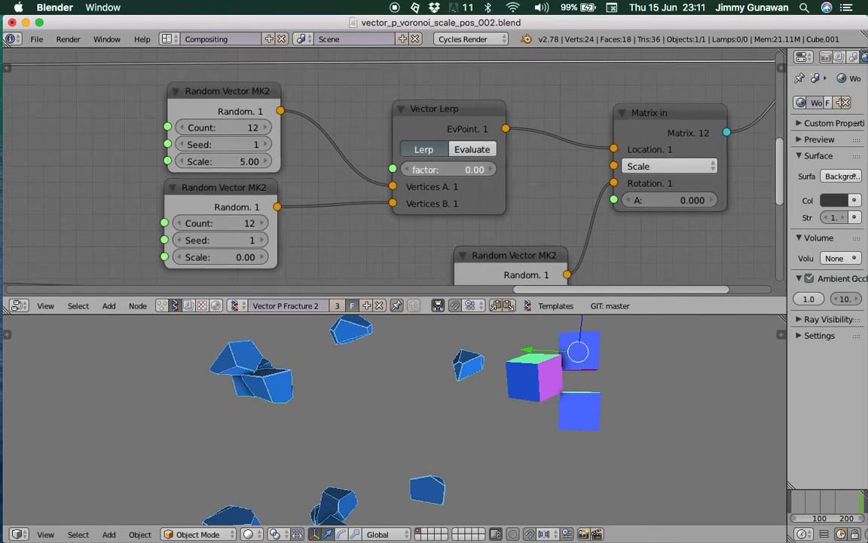
pyautogui.moveTo(448, 169); pyautogui.dragTo(461, 147)
pyautogui.moveTo(462, 147); pyautogui.dragTo(477, 147, button='middle')
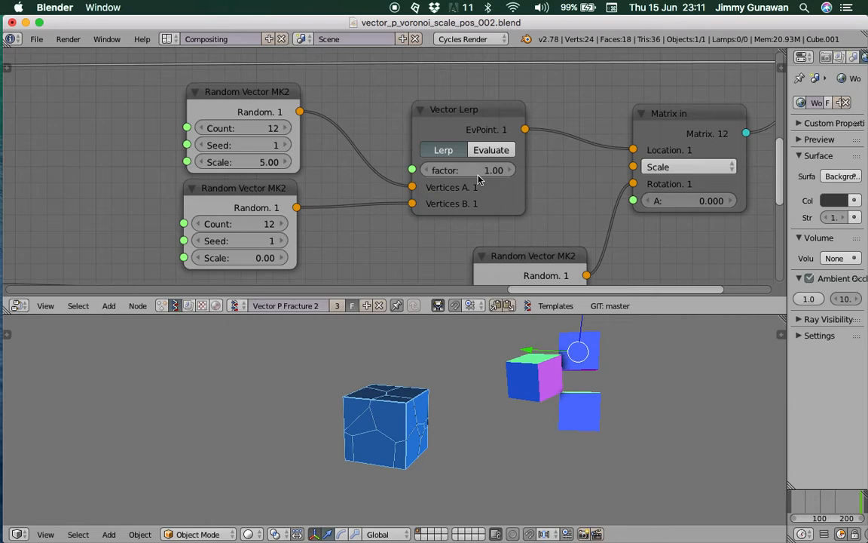
pyautogui.moveTo(473, 170)
pyautogui.mouseDown()
pyautogui.moveTo(436, 171)
pyautogui.moveTo(473, 170)
pyautogui.mouseUp()
pyautogui.moveTo(390, 133); pyautogui.dragTo(401, 215, button='middle')
pyautogui.moveTo(482, 258)
pyautogui.mouseDown()
pyautogui.moveTo(445, 258)
pyautogui.moveTo(484, 258)
pyautogui.mouseUp()
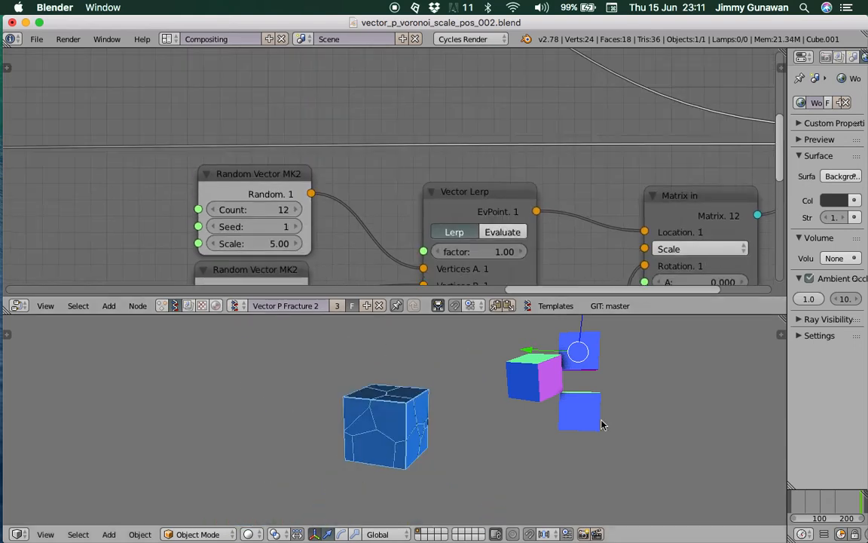
# Step: Scrub the timeline to about frame 200 and add a reroute point on the link from Map Range Value to Scale Factor
pyautogui.moveTo(799, 513)
pyautogui.mouseDown()
pyautogui.moveTo(832, 498)
pyautogui.moveTo(824, 508)
pyautogui.moveTo(838, 503)
pyautogui.mouseUp()
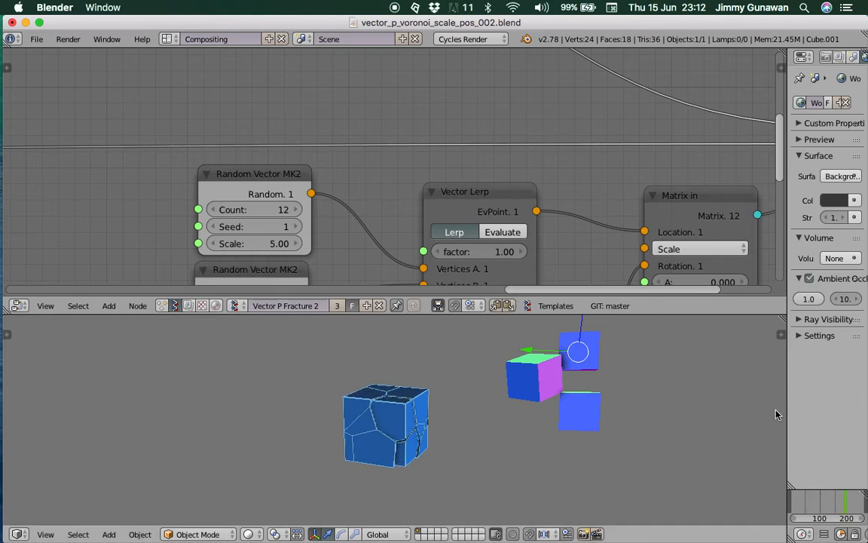
pyautogui.scroll(5, 404, 124)
pyautogui.hscroll(-10, 376, 173)
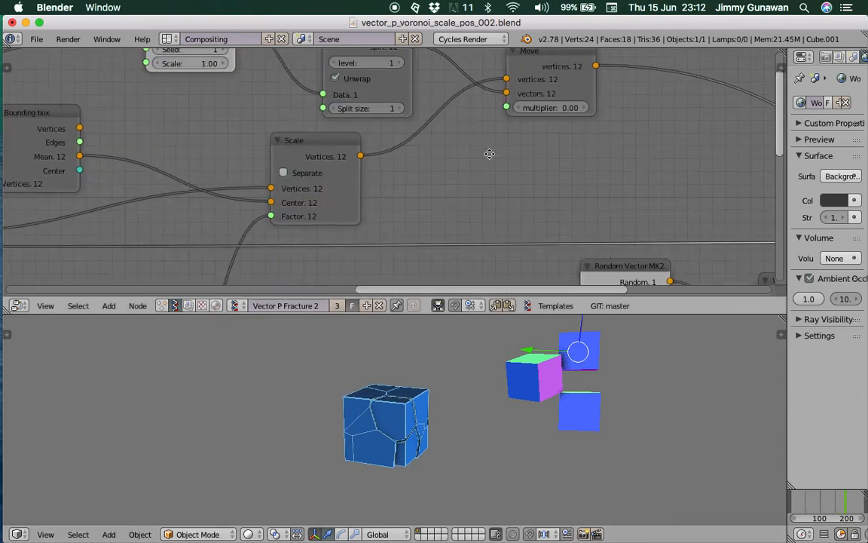
pyautogui.moveTo(362, 117); pyautogui.dragTo(410, 124)
pyautogui.scroll(-1, 422, 129)
pyautogui.moveTo(413, 138); pyautogui.dragTo(442, 119, button='middle')
pyautogui.moveTo(364, 201); pyautogui.dragTo(386, 160, button='middle')
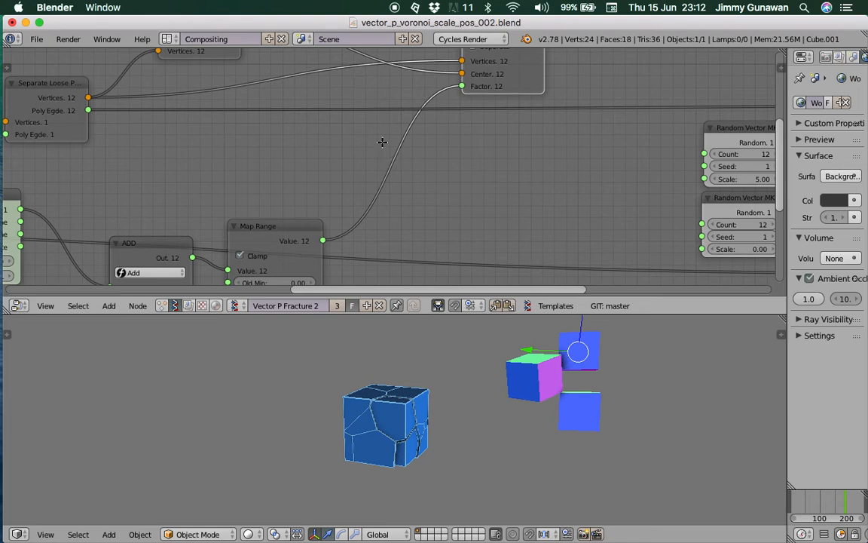
pyautogui.keyDown('shift'); pyautogui.moveTo(413, 180); pyautogui.dragTo(398, 145, button='right'); pyautogui.keyUp('shift')
pyautogui.moveTo(397, 145); pyautogui.dragTo(399, 170, button='middle')
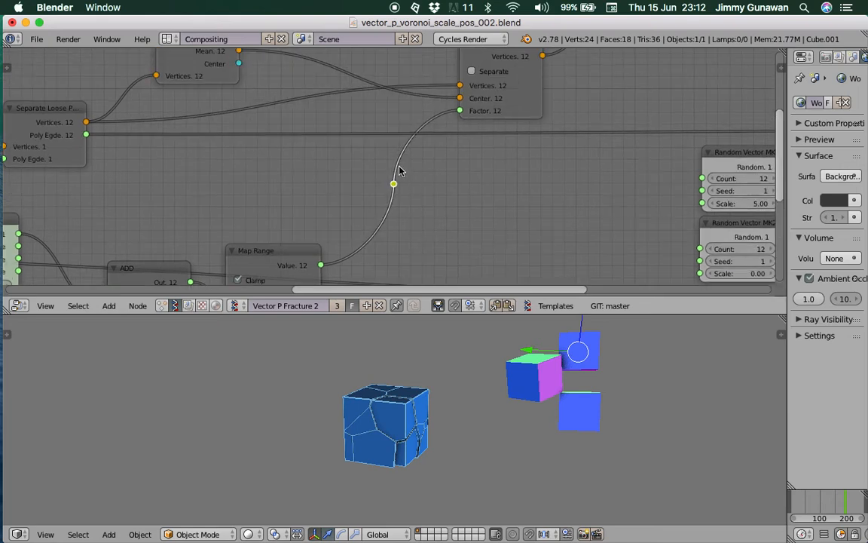
# Step: Cut the link between the reroute point and the Scale node, and set the Scale node's Factor to 1
pyautogui.keyDown('ctrl'); pyautogui.moveTo(400, 151); pyautogui.dragTo(431, 174, button='right'); pyautogui.keyUp('ctrl')
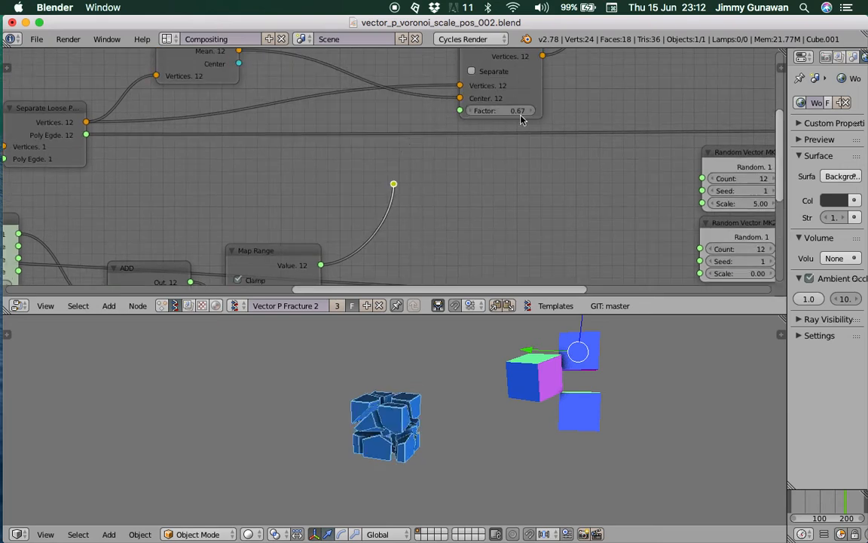
pyautogui.write('1')
pyautogui.press('Return')
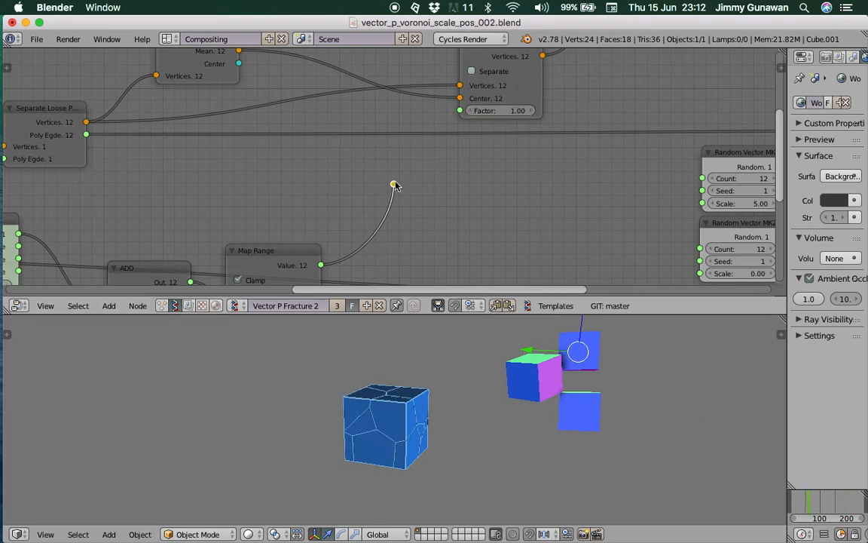
# Step: Connect the Map Range reroute point to the Vector Lerp factor input and scrub the timeline to preview the pieces assembling
pyautogui.moveTo(393, 187); pyautogui.dragTo(402, 90, button='middle')
pyautogui.moveTo(315, 163); pyautogui.dragTo(331, 120)
pyautogui.moveTo(407, 97); pyautogui.dragTo(180, 153, button='middle')
pyautogui.moveTo(173, 148); pyautogui.dragTo(644, 172)
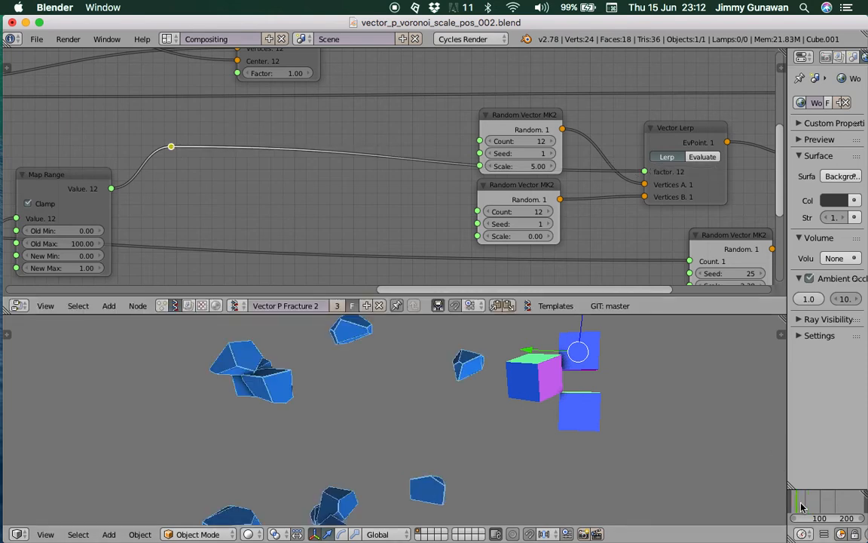
pyautogui.moveTo(832, 505); pyautogui.dragTo(848, 501)
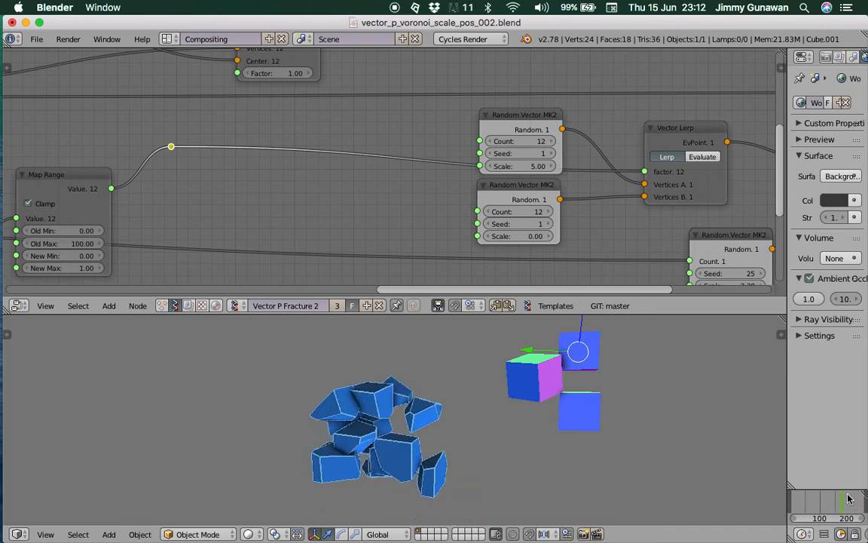
# Step: Space out the Viewer Draw, Matrix in and rotation Random Vector MK2 nodes
pyautogui.moveTo(346, 144); pyautogui.dragTo(287, 153, button='middle')
pyautogui.hscroll(10, 286, 153)
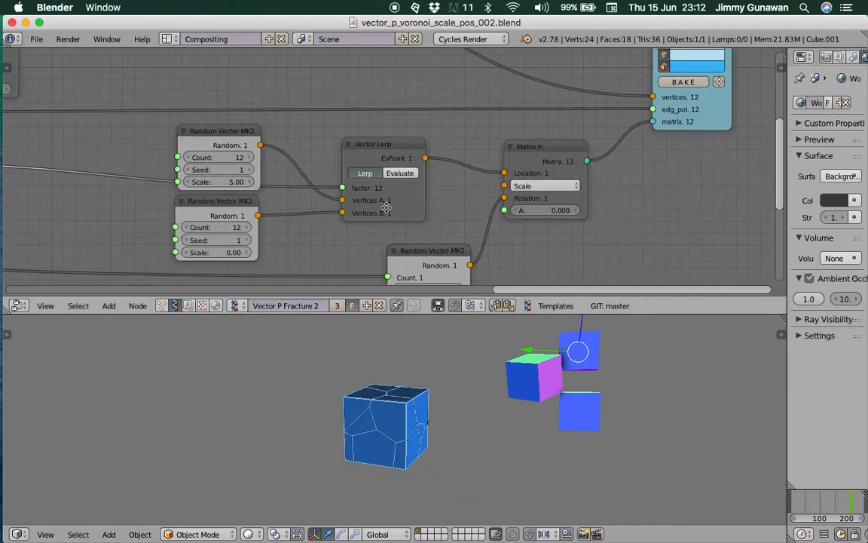
pyautogui.moveTo(618, 117); pyautogui.dragTo(638, 106)
pyautogui.moveTo(430, 178); pyautogui.dragTo(459, 185)
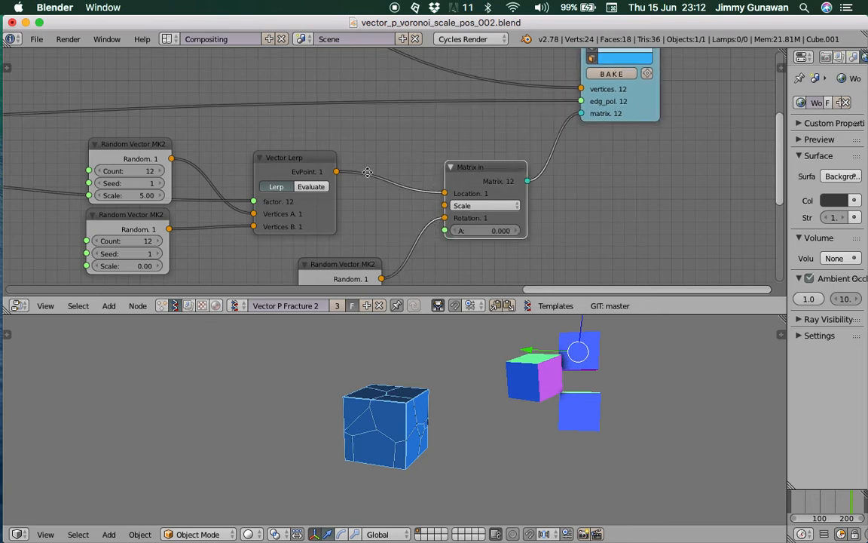
pyautogui.moveTo(371, 173); pyautogui.dragTo(469, 158, button='middle')
pyautogui.moveTo(450, 193); pyautogui.dragTo(539, 144, button='middle')
pyautogui.moveTo(539, 198); pyautogui.dragTo(589, 238)
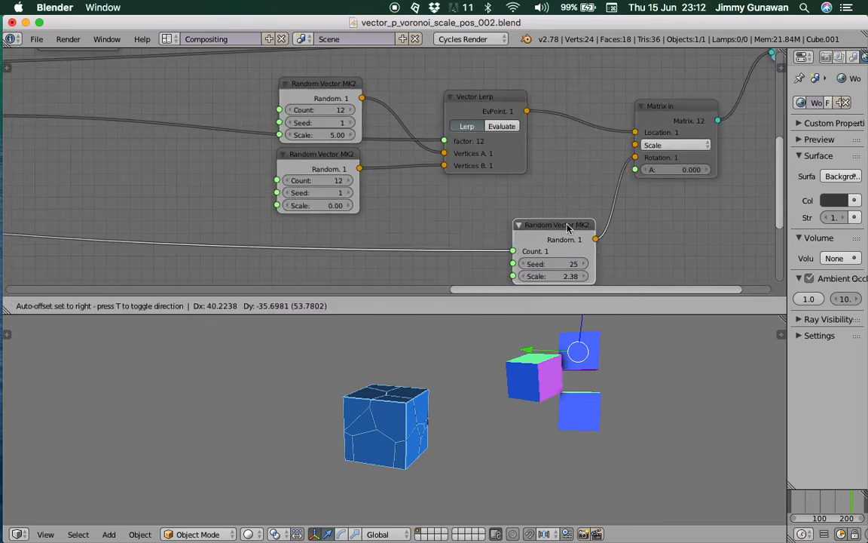
pyautogui.moveTo(590, 238); pyautogui.dragTo(631, 258, button='middle')
# Step: Move the two location Random Vector MK2 nodes away from Vector Lerp, and shift Matrix in and the rotation Random Vector MK2 node
pyautogui.moveTo(375, 109); pyautogui.dragTo(346, 131)
pyautogui.moveTo(392, 180); pyautogui.dragTo(364, 198)
pyautogui.moveTo(543, 161); pyautogui.dragTo(453, 181, button='middle')
pyautogui.moveTo(602, 150); pyautogui.dragTo(620, 147)
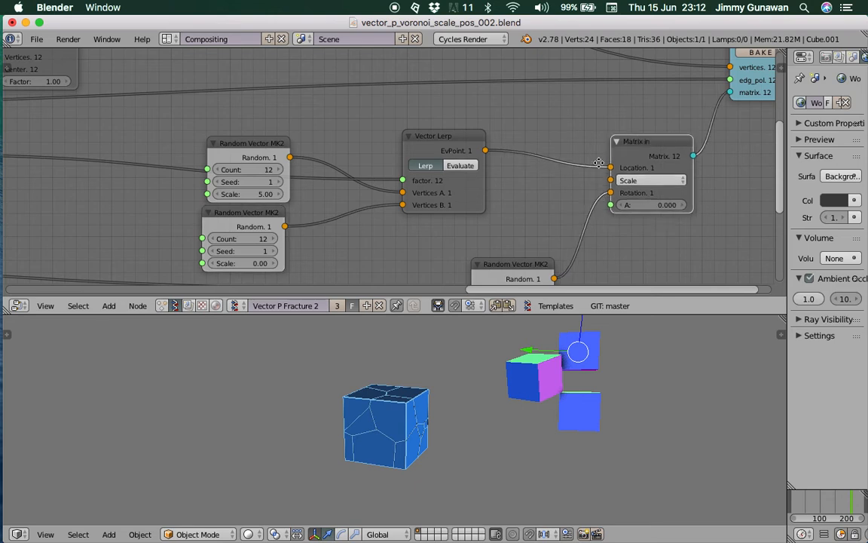
pyautogui.moveTo(520, 177); pyautogui.dragTo(517, 131, button='middle')
pyautogui.moveTo(519, 225); pyautogui.dragTo(549, 230)
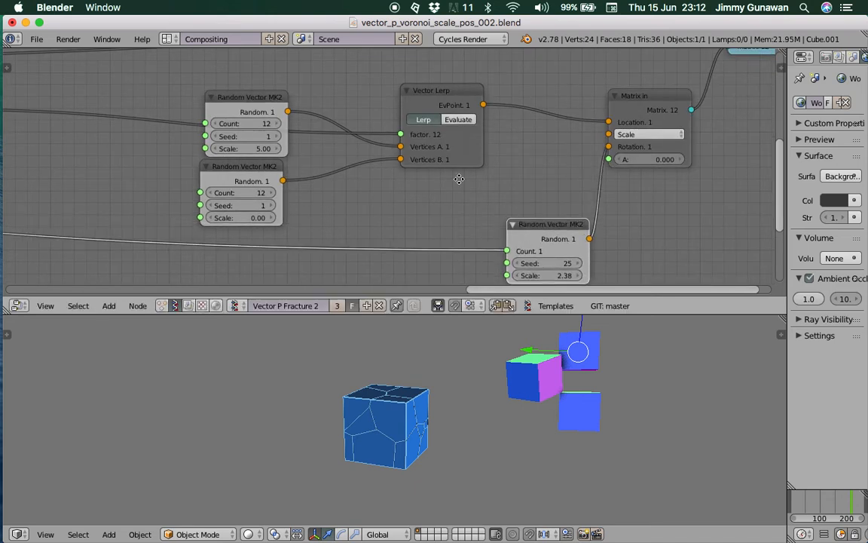
# Step: Shift Vector Lerp and the Random Vector MK2 node with Scale 5.00 to open up space between them
pyautogui.moveTo(442, 133); pyautogui.dragTo(469, 141, button='middle')
pyautogui.moveTo(469, 142); pyautogui.dragTo(529, 161)
pyautogui.moveTo(275, 119); pyautogui.dragTo(348, 113, button='middle')
pyautogui.moveTo(348, 113); pyautogui.dragTo(363, 112)
# Step: Insert a List Join node on the link between the reroute point and the Vector Lerp factor input
pyautogui.moveTo(162, 92); pyautogui.dragTo(276, 140, button='middle')
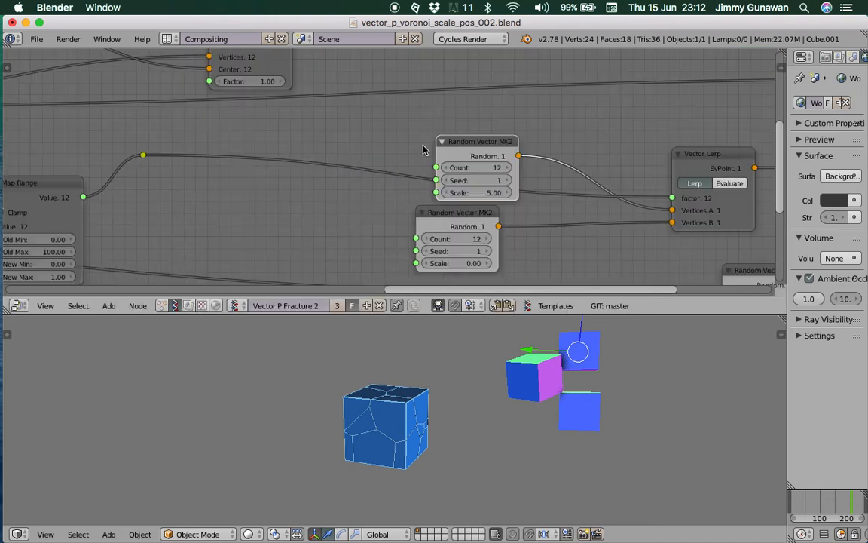
pyautogui.hotkey('alt', 'space')
pyautogui.write('list')
pyautogui.press('Return')
pyautogui.click(277, 143)
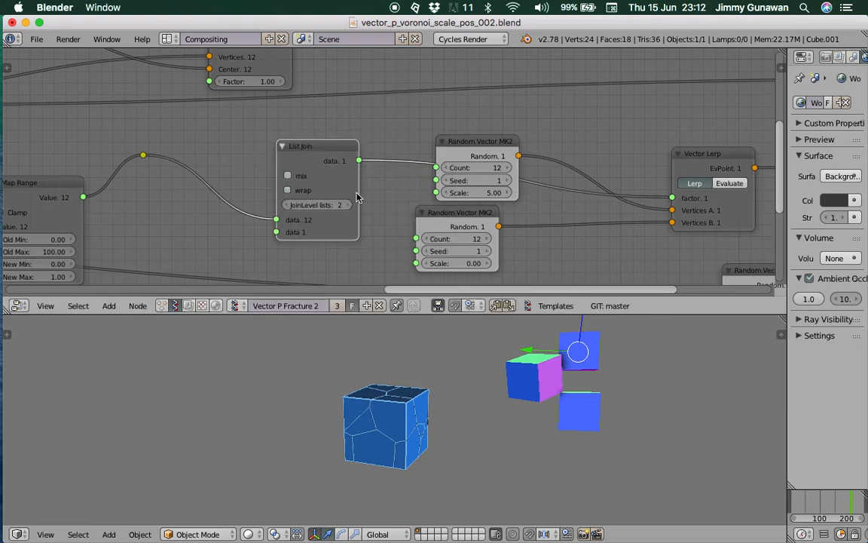
# Step: Save the file over the existing one and scrub the timeline to preview the assembly
pyautogui.hotkey('ctrl', 's')
pyautogui.press('Return')
pyautogui.moveTo(806, 506); pyautogui.dragTo(858, 504)
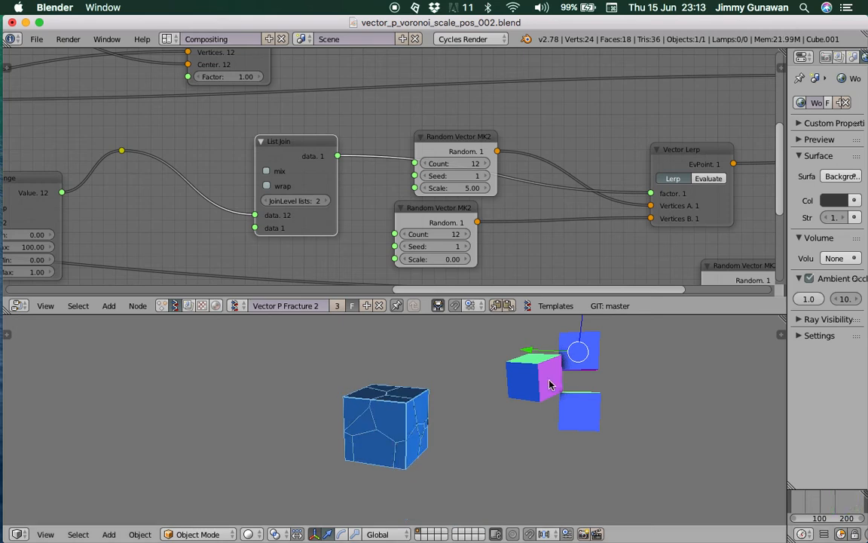
# Step: Move the coloured cube object in the 3D view, duplicate it and rotate the copy
pyautogui.scroll(-3, 549, 384)
pyautogui.press('g')
pyautogui.click(530, 404)
pyautogui.hotkey('shift', 'd')
pyautogui.click(516, 450)
pyautogui.press('r')
pyautogui.press('r')
pyautogui.click(410, 429)
pyautogui.press('r')
pyautogui.click(573, 401)
pyautogui.keyDown('shift'); pyautogui.rightClick(511, 408); pyautogui.keyUp('shift')
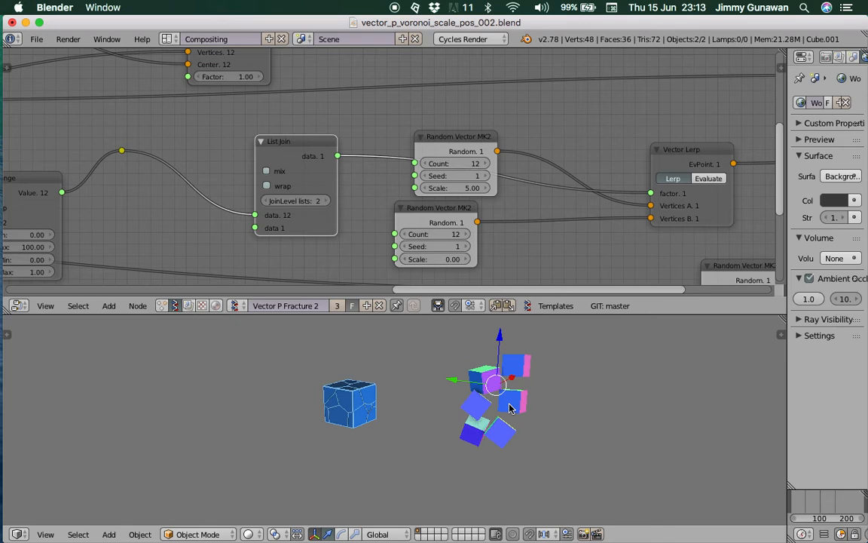
pyautogui.press('r')
pyautogui.press('r')
pyautogui.rightClick(553, 374)
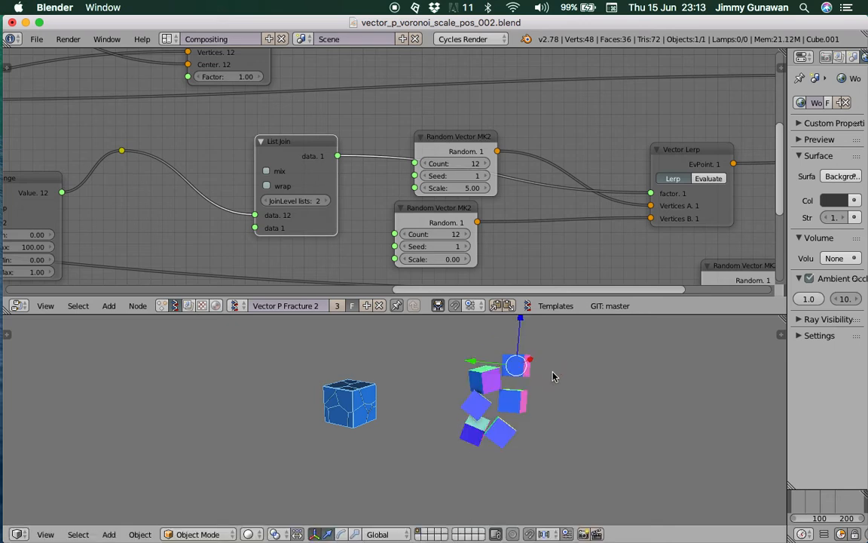
# Step: Move the Move, List Split, Scale and upper Random Vector MK2 nodes further along the node tree
pyautogui.scroll(-1, 258, 137)
pyautogui.keyDown('ctrl'); pyautogui.moveTo(259, 137); pyautogui.dragTo(257, 147, button='middle'); pyautogui.keyUp('ctrl')
pyautogui.moveTo(256, 147); pyautogui.dragTo(299, 275, button='middle')
pyautogui.moveTo(431, 126); pyautogui.dragTo(533, 128)
pyautogui.moveTo(306, 110); pyautogui.dragTo(418, 83)
pyautogui.moveTo(313, 187); pyautogui.dragTo(441, 163)
pyautogui.moveTo(282, 135); pyautogui.dragTo(406, 134, button='middle')
pyautogui.moveTo(325, 101); pyautogui.dragTo(472, 76)
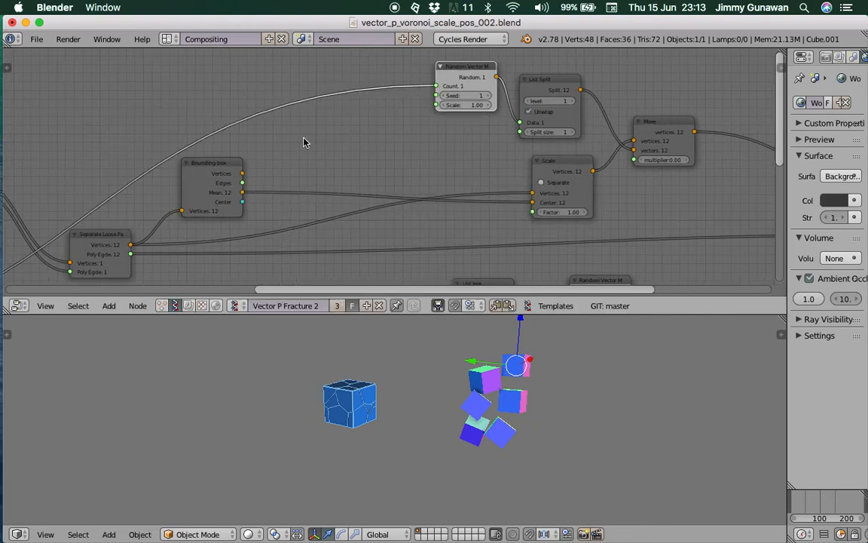
# Step: Reposition the Bounding box and Separate Loose Parts nodes along the tree, and nudge the Voronoi fracture script node
pyautogui.moveTo(213, 167); pyautogui.dragTo(461, 183)
pyautogui.moveTo(242, 161); pyautogui.dragTo(300, 125, button='middle')
pyautogui.moveTo(169, 209); pyautogui.dragTo(340, 204)
pyautogui.scroll(-4, 390, 129)
pyautogui.moveTo(603, 252); pyautogui.dragTo(329, 179, button='middle')
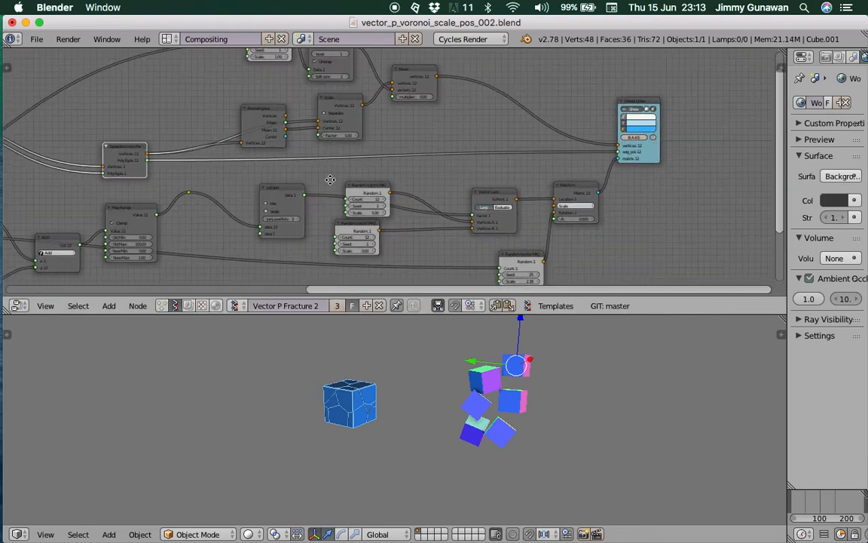
pyautogui.moveTo(186, 160); pyautogui.dragTo(316, 152, button='middle')
pyautogui.moveTo(254, 140); pyautogui.dragTo(285, 131)
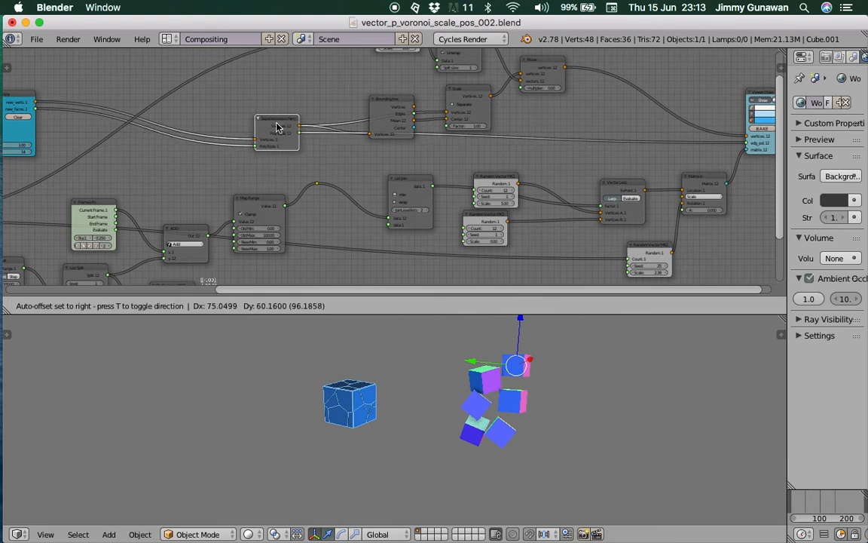
pyautogui.moveTo(263, 138); pyautogui.dragTo(315, 138, button='middle')
pyautogui.moveTo(326, 126); pyautogui.dragTo(332, 128)
pyautogui.moveTo(331, 129); pyautogui.dragTo(481, 131, button='middle')
pyautogui.moveTo(214, 103); pyautogui.dragTo(211, 90)
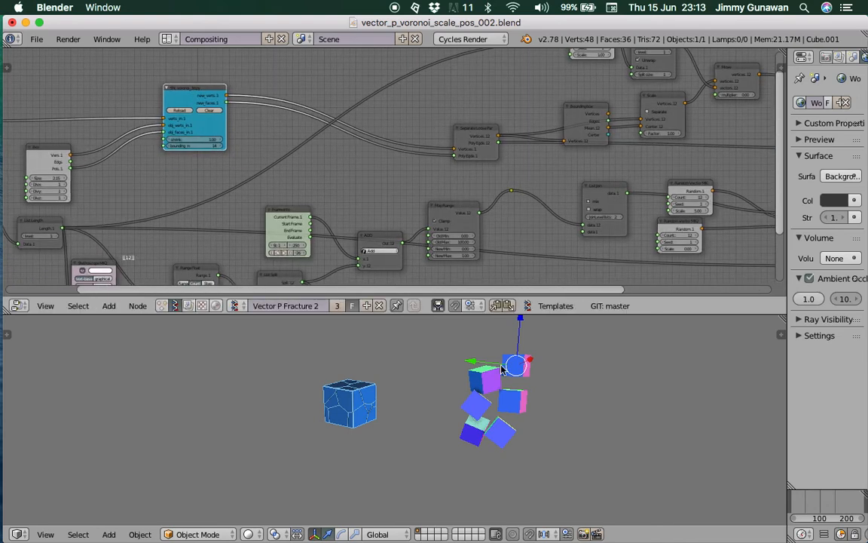
# Step: Zoom in on the fractured cube and scrub the timeline to preview the pieces assembling
pyautogui.scroll(4, 475, 378)
pyautogui.keyDown('shift'); pyautogui.moveTo(446, 385); pyautogui.dragTo(469, 399, button='middle'); pyautogui.keyUp('shift')
pyautogui.moveTo(797, 504); pyautogui.dragTo(857, 499)
# Step: Shift the Viewer Draw node away from Matrix in and save the file over the existing one
pyautogui.moveTo(619, 191)
pyautogui.mouseDown(button='middle')
pyautogui.moveTo(287, 126)
pyautogui.moveTo(237, 138)
pyautogui.mouseUp(button='middle')
pyautogui.moveTo(504, 106); pyautogui.dragTo(363, 196, button='middle')
pyautogui.scroll(4, 362, 196)
pyautogui.moveTo(485, 200); pyautogui.dragTo(504, 188)
pyautogui.moveTo(444, 368)
pyautogui.mouseDown(button='middle')
pyautogui.moveTo(434, 376)
pyautogui.moveTo(439, 388)
pyautogui.moveTo(397, 395)
pyautogui.moveTo(380, 343)
pyautogui.mouseUp(button='middle')
pyautogui.hotkey('ctrl', 's')
pyautogui.click(451, 190)
# Step: Move Viewer Draw further out and raise Matrix in to free space beneath it, inspecting the fractured cube up close
pyautogui.moveTo(443, 273); pyautogui.dragTo(476, 168, button='middle')
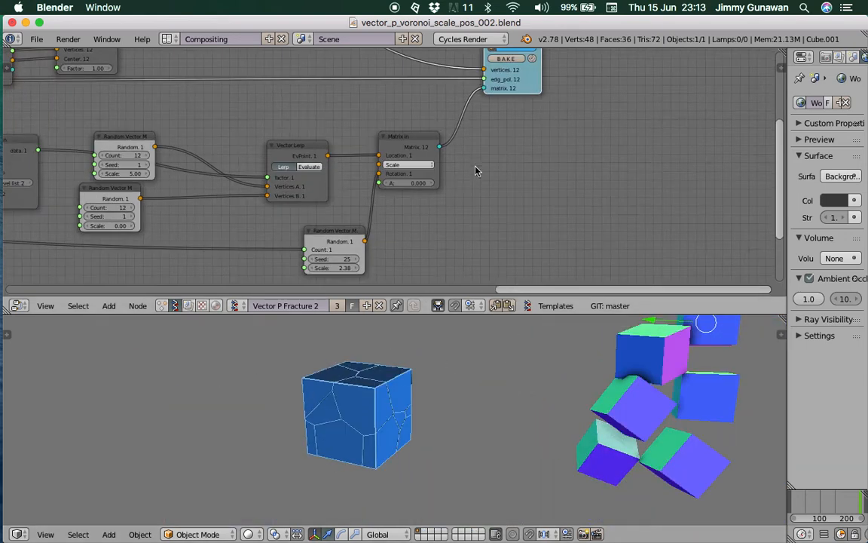
pyautogui.scroll(4, 476, 167)
pyautogui.moveTo(515, 95); pyautogui.dragTo(550, 84)
pyautogui.moveTo(466, 198); pyautogui.dragTo(532, 141, button='middle')
pyautogui.moveTo(369, 403); pyautogui.dragTo(357, 401, button='middle')
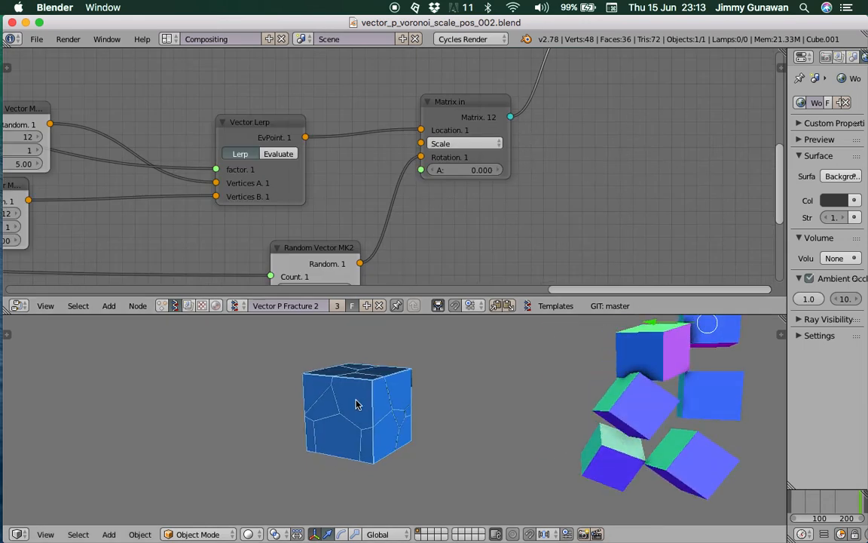
pyautogui.scroll(4, 358, 411)
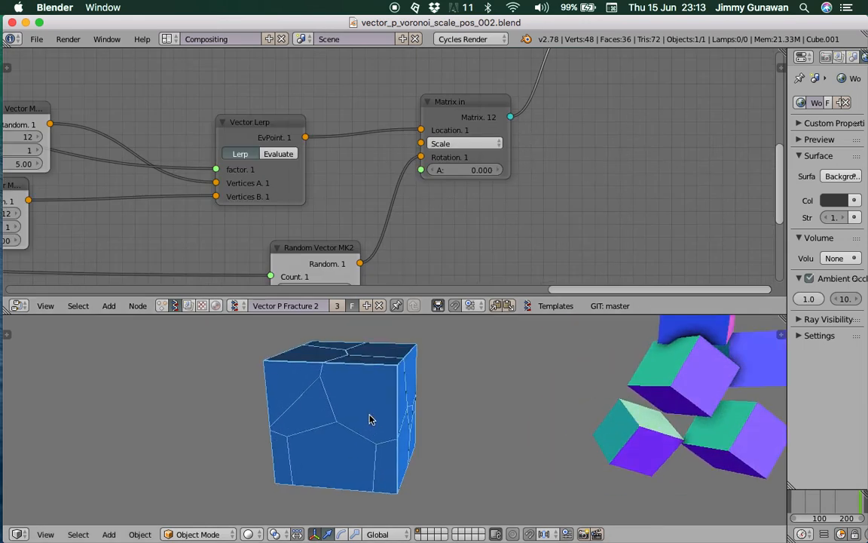
pyautogui.moveTo(363, 420); pyautogui.dragTo(388, 423, button='middle')
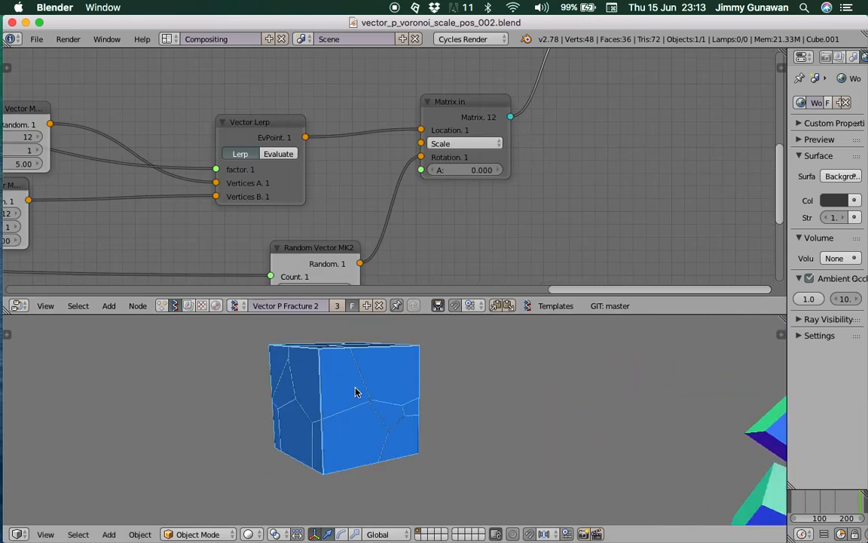
pyautogui.scroll(-2, 360, 403)
pyautogui.moveTo(496, 127); pyautogui.dragTo(498, 156, button='middle')
pyautogui.moveTo(498, 157); pyautogui.dragTo(525, 128)
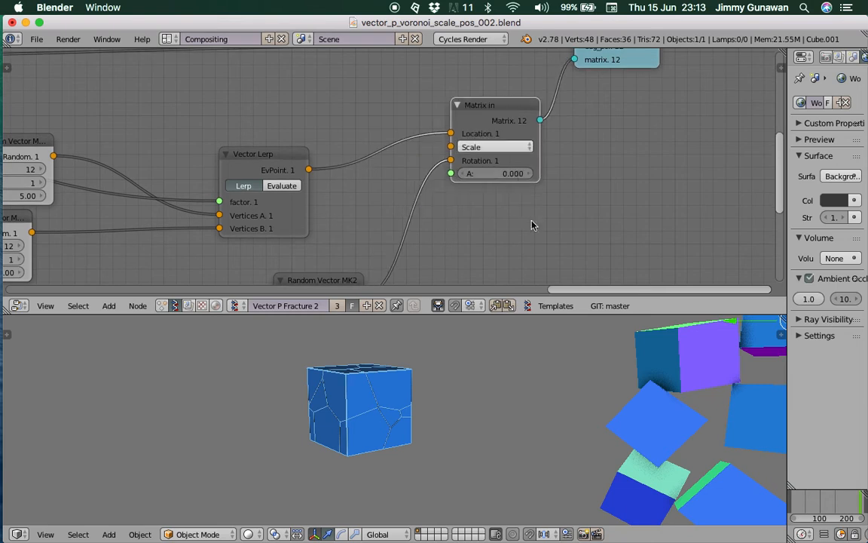
# Step: Add a Vector in node below Matrix in and connect its Vectors output to the Matrix in Scale input
pyautogui.moveTo(476, 249); pyautogui.dragTo(486, 201, button='middle')
pyautogui.hotkey('shift', 'a')
pyautogui.click(486, 197)
pyautogui.write('vector o')
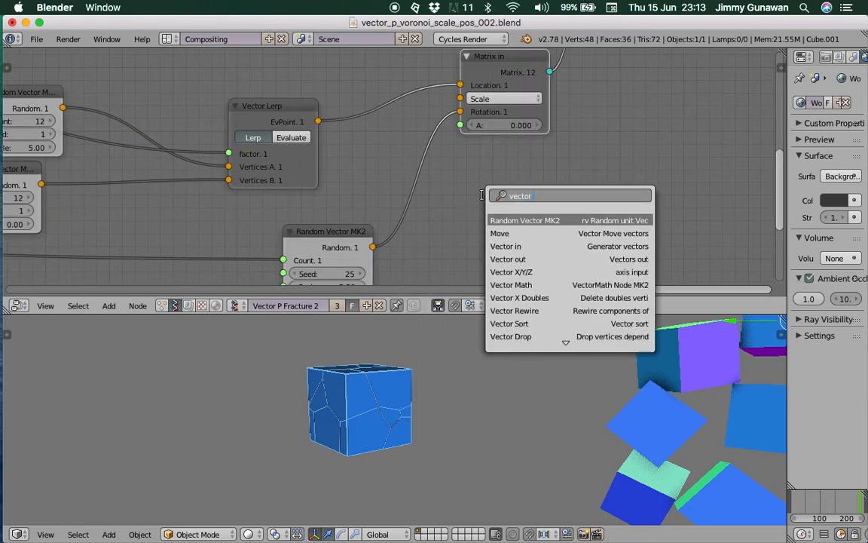
pyautogui.press('BackSpace')
pyautogui.write('i')
pyautogui.press('Return')
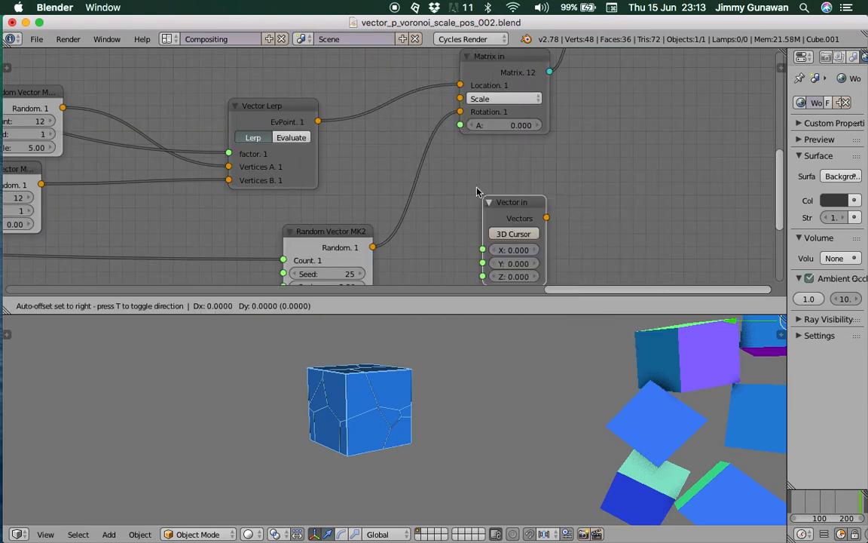
pyautogui.click(446, 169)
pyautogui.moveTo(466, 102); pyautogui.dragTo(461, 99)
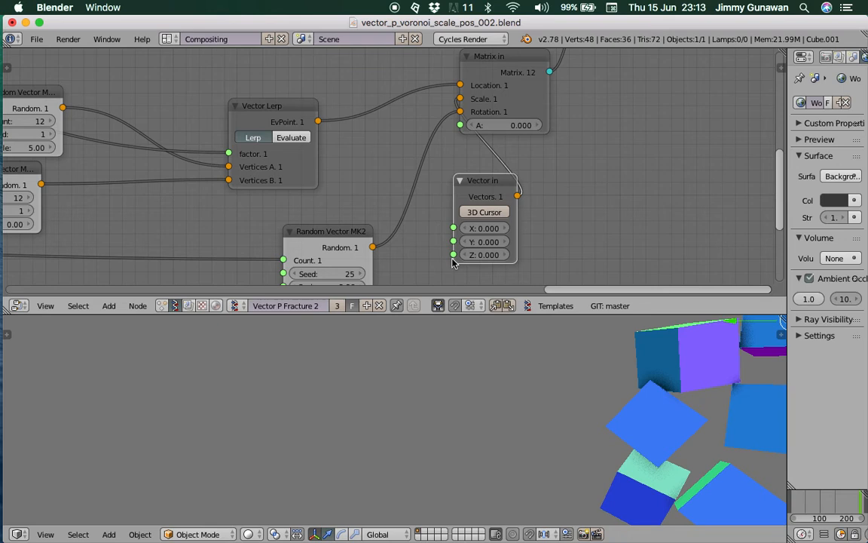
# Step: Set the Vector in components to 1, and try uneven scaling with X 3.100, Y 2.260 and Z 0.730
pyautogui.write('1')
pyautogui.press('Return')
pyautogui.moveTo(474, 230); pyautogui.dragTo(486, 255)
pyautogui.moveTo(509, 448); pyautogui.dragTo(756, 484, button='middle')
pyautogui.scroll(-2, 599, 397)
pyautogui.moveTo(795, 502)
pyautogui.mouseDown()
pyautogui.moveTo(863, 503)
pyautogui.moveTo(795, 499)
pyautogui.mouseUp()
# Step: Change the Vector P Field seed to 298 and scrub the timeline to preview the new fracture pattern
pyautogui.moveTo(419, 418); pyautogui.dragTo(317, 392, button='middle')
pyautogui.scroll(-2, 298, 154)
pyautogui.moveTo(299, 154); pyautogui.dragTo(243, 183, button='middle')
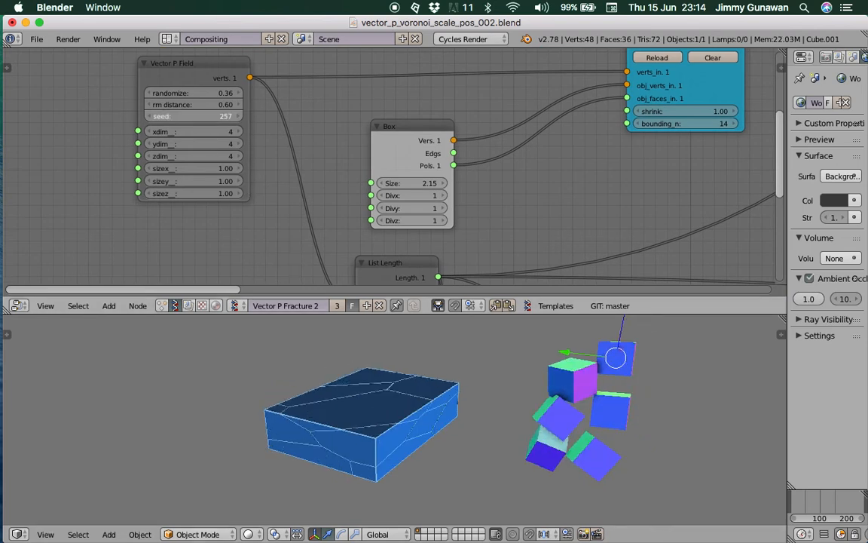
pyautogui.click(798, 508)
pyautogui.moveTo(805, 507)
pyautogui.mouseDown()
pyautogui.moveTo(852, 500)
pyautogui.moveTo(802, 523)
pyautogui.moveTo(770, 509)
pyautogui.mouseUp()
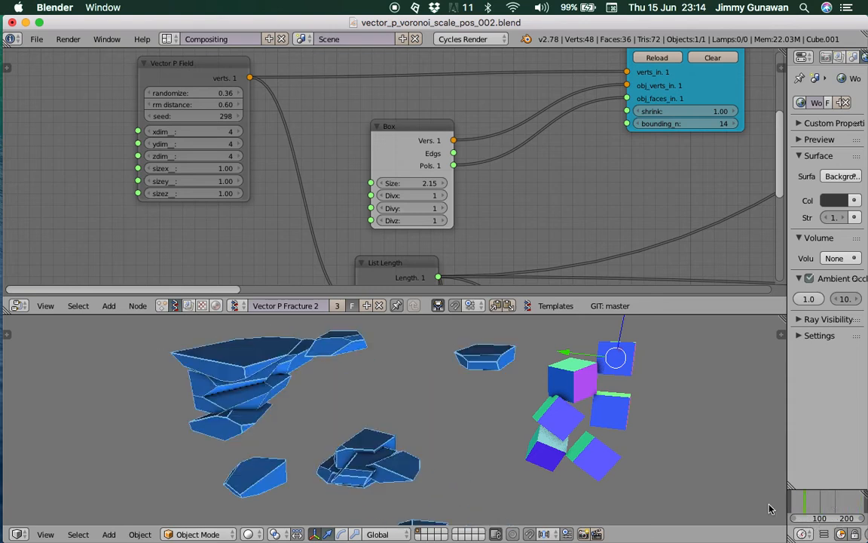
# Step: Try 2 for X, Y and Z on the Vector in node, settle on 1 for all three, and scrub the timeline
pyautogui.hscroll(9, 358, 114)
pyautogui.scroll(-2, 358, 114)
pyautogui.scroll(-8, 358, 114)
pyautogui.moveTo(252, 149); pyautogui.dragTo(178, 131, button='middle')
pyautogui.scroll(4, 403, 148)
pyautogui.moveTo(403, 148); pyautogui.dragTo(178, 117, button='middle')
pyautogui.moveTo(528, 160); pyautogui.dragTo(239, 181, button='middle')
pyautogui.scroll(3, 239, 182)
pyautogui.moveTo(588, 153); pyautogui.dragTo(444, 183, button='middle')
pyautogui.hscroll(5, 445, 182)
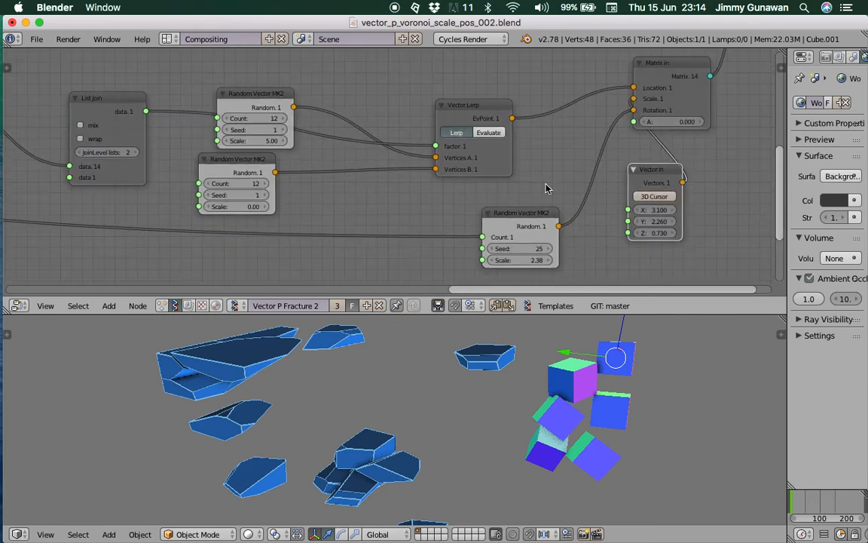
pyautogui.hscroll(5, 443, 210)
pyautogui.write('2')
pyautogui.press('Return')
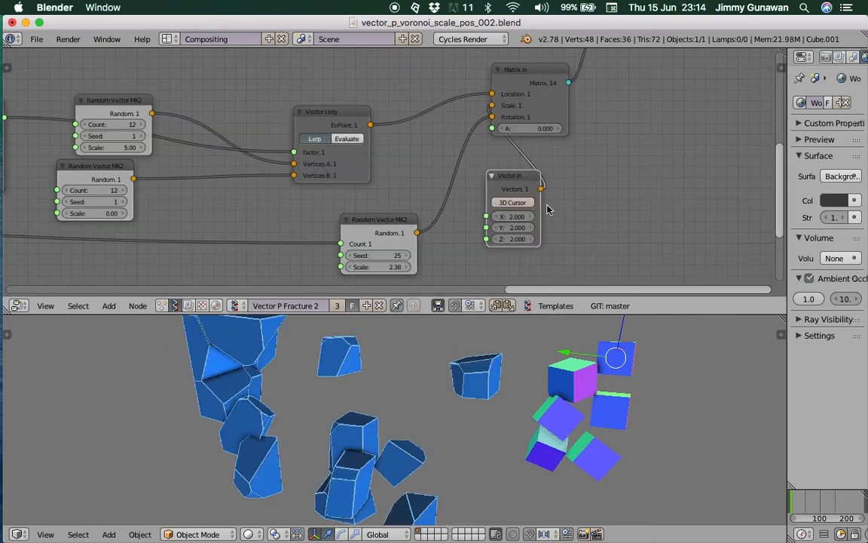
pyautogui.press('Return')
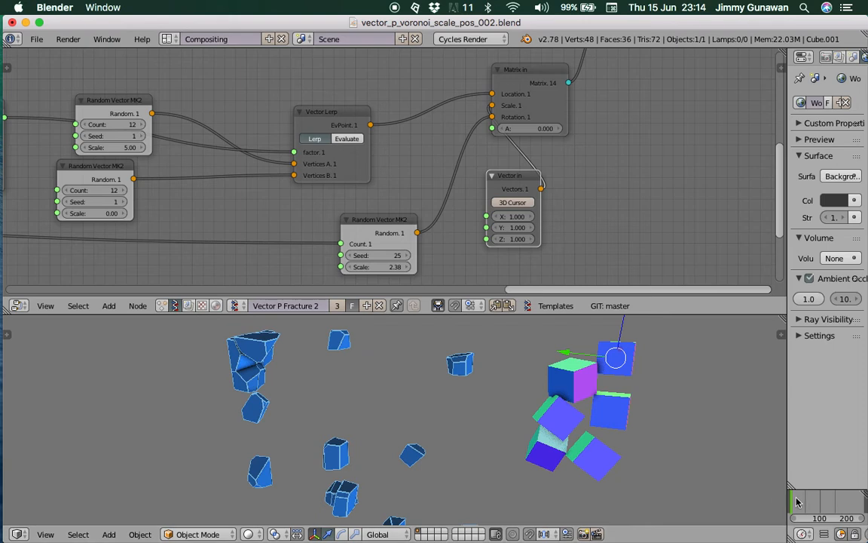
pyautogui.moveTo(807, 503); pyautogui.dragTo(800, 524)
# Step: Rearrange the two location Random Vector MK2 nodes and the List Join node so they no longer crowd each other
pyautogui.keyDown('ctrl'); pyautogui.hscroll(-6, 395, 148); pyautogui.keyUp('ctrl')
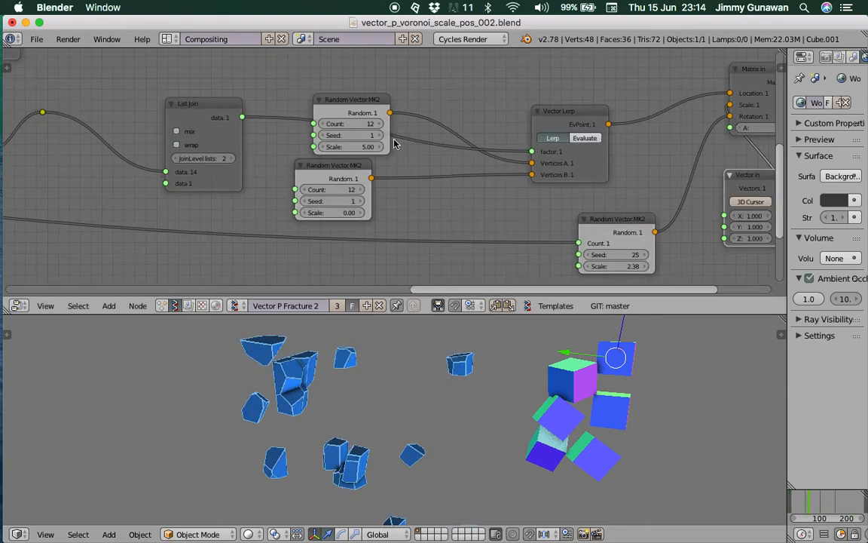
pyautogui.moveTo(360, 101); pyautogui.dragTo(411, 80)
pyautogui.moveTo(350, 167); pyautogui.dragTo(448, 165)
pyautogui.moveTo(414, 83); pyautogui.dragTo(402, 91)
pyautogui.hscroll(-1, 357, 123)
pyautogui.moveTo(239, 116); pyautogui.dragTo(232, 99)
pyautogui.moveTo(396, 91); pyautogui.dragTo(414, 91)
# Step: Save the file and align the Scale 5.00 Random Vector MK2 node above the Scale 0.00 one
pyautogui.hotkey('ctrl', 's')
pyautogui.moveTo(394, 89); pyautogui.dragTo(410, 191, button='middle')
pyautogui.click(394, 139)
pyautogui.scroll(-3, 389, 164)
pyautogui.moveTo(442, 175); pyautogui.dragTo(454, 150)
pyautogui.scroll(2, 462, 181)
pyautogui.moveTo(477, 186); pyautogui.dragTo(448, 146, button='middle')
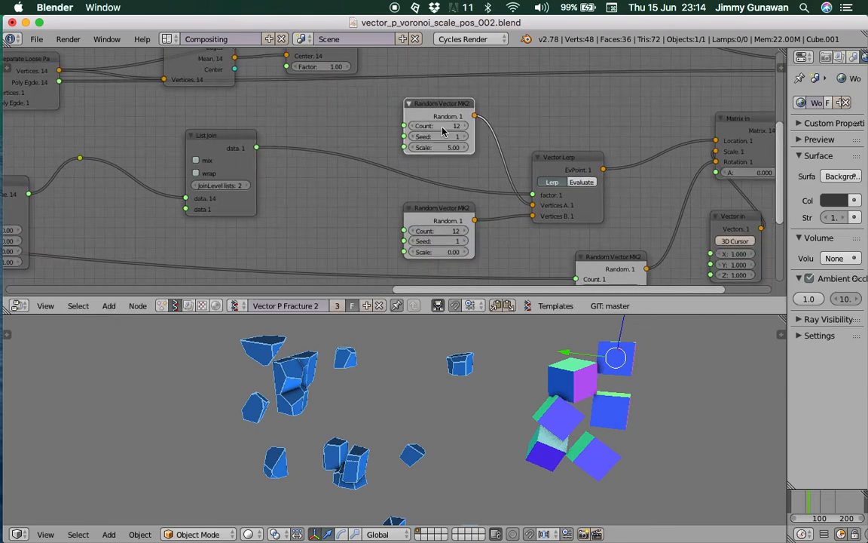
# Step: Move the List Length and Vector P Field nodes clear of the Box and Stethoscope nodes
pyautogui.scroll(-3, 425, 174)
pyautogui.moveTo(260, 172); pyautogui.dragTo(424, 144, button='middle')
pyautogui.moveTo(49, 215)
pyautogui.mouseDown(button='middle')
pyautogui.moveTo(225, 183)
pyautogui.moveTo(252, 165)
pyautogui.mouseUp(button='middle')
pyautogui.moveTo(186, 187); pyautogui.dragTo(288, 193, button='middle')
pyautogui.moveTo(224, 165); pyautogui.dragTo(466, 196, button='middle')
pyautogui.moveTo(266, 166)
pyautogui.mouseDown()
pyautogui.moveTo(272, 141)
pyautogui.moveTo(234, 177)
pyautogui.mouseUp()
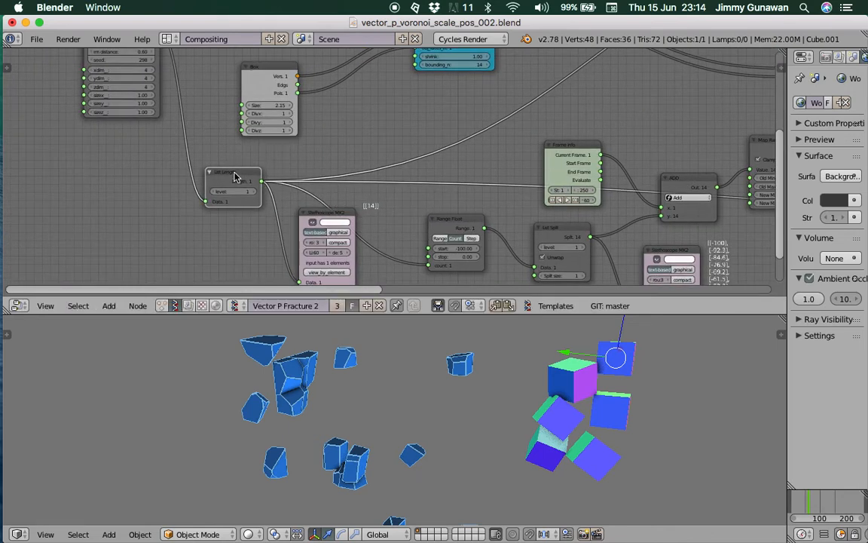
pyautogui.moveTo(236, 177); pyautogui.dragTo(276, 221, button='middle')
pyautogui.moveTo(186, 89); pyautogui.dragTo(66, 81)
pyautogui.moveTo(277, 215); pyautogui.dragTo(217, 198)
# Step: Enclose the List Length node in a frame and shift it away from the Stethoscope node
pyautogui.moveTo(247, 208); pyautogui.dragTo(189, 155, button='middle')
pyautogui.scroll(-5, 341, 176)
pyautogui.moveTo(409, 179); pyautogui.dragTo(337, 187, button='middle')
pyautogui.scroll(-1, 337, 188)
pyautogui.moveTo(275, 188); pyautogui.dragTo(193, 198, button='middle')
pyautogui.moveTo(76, 195); pyautogui.dragTo(41, 198)
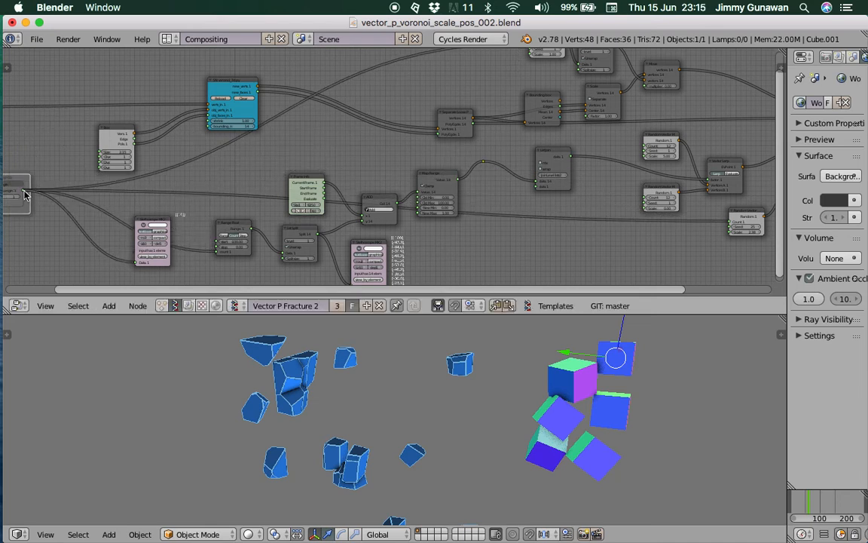
# Step: Connect the List Length output to the Count inputs of both location Random Vector MK2 nodes and save the file
pyautogui.moveTo(645, 147); pyautogui.dragTo(325, 196)
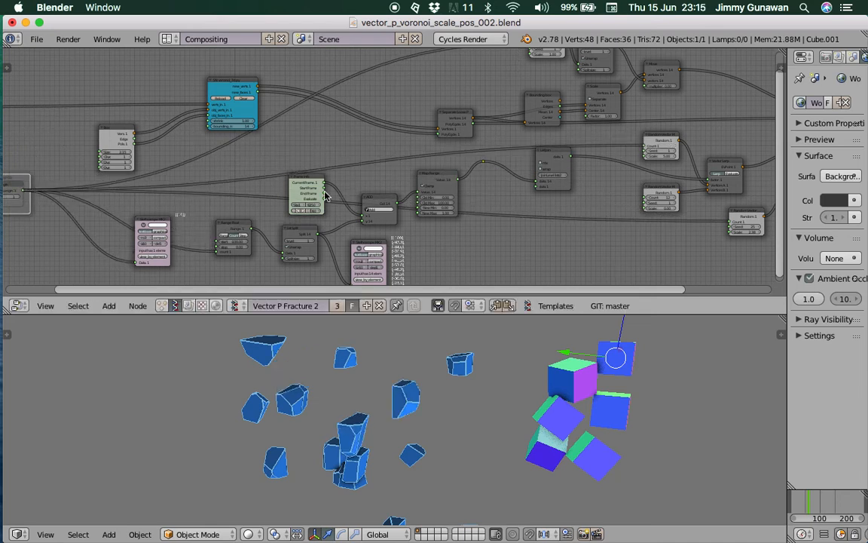
pyautogui.moveTo(22, 195); pyautogui.dragTo(161, 194)
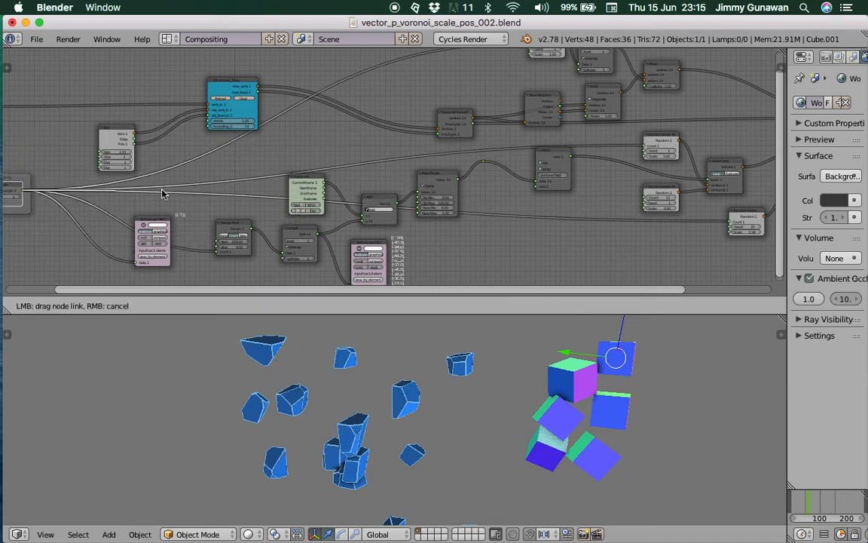
pyautogui.moveTo(643, 200); pyautogui.dragTo(644, 199)
pyautogui.hotkey('ctrl', 's')
pyautogui.click(599, 213)
# Step: Set the Vector P Field dimensions to xdim 6, ydim 6 and zdim 5
pyautogui.moveTo(226, 153); pyautogui.dragTo(428, 151, button='middle')
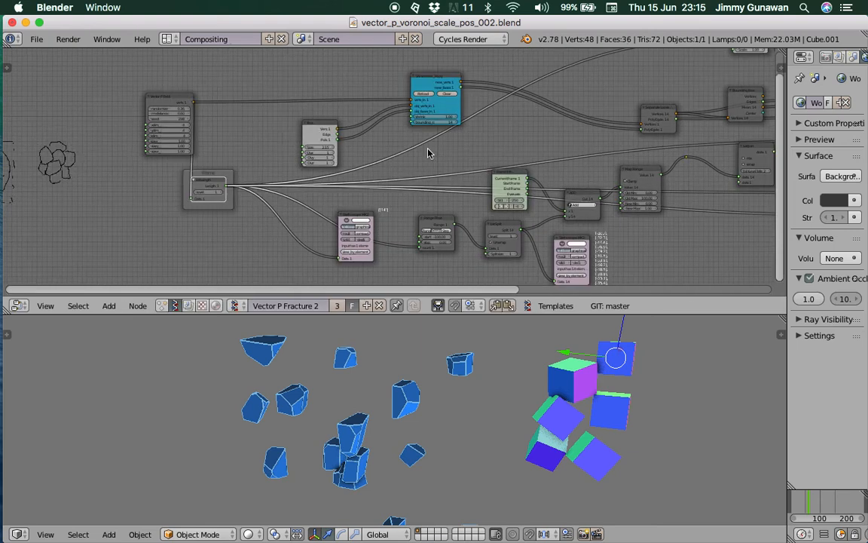
pyautogui.scroll(1, 362, 169)
pyautogui.moveTo(284, 176); pyautogui.dragTo(362, 184, button='middle')
pyautogui.scroll(2, 355, 181)
pyautogui.moveTo(304, 159); pyautogui.dragTo(370, 187, button='middle')
pyautogui.scroll(2, 369, 187)
pyautogui.scroll(2, 265, 169)
pyautogui.moveTo(247, 149); pyautogui.dragTo(268, 164, button='middle')
pyautogui.scroll(4, 267, 166)
pyautogui.click(278, 159)
pyautogui.click(279, 172)
pyautogui.click(280, 183)
pyautogui.click(279, 172)
pyautogui.click(277, 159)
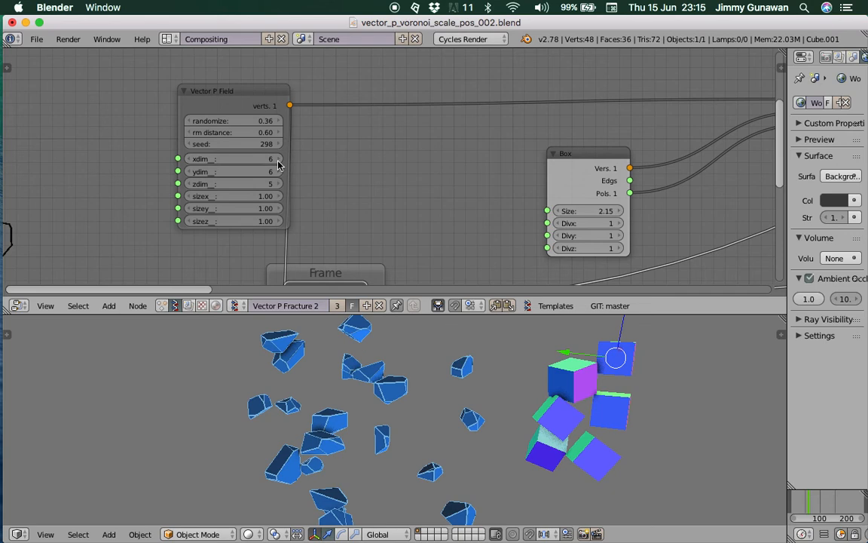
# Step: Scrub the timeline and advance it frame by frame to preview the denser set of pieces assembling
pyautogui.moveTo(370, 177); pyautogui.dragTo(192, 125, button='middle')
pyautogui.moveTo(794, 502)
pyautogui.mouseDown()
pyautogui.moveTo(843, 500)
pyautogui.moveTo(813, 501)
pyautogui.moveTo(826, 502)
pyautogui.mouseUp()
pyautogui.press('Right')
pyautogui.press('Right')
pyautogui.press('Right')
pyautogui.press('Right')
pyautogui.press('Right')
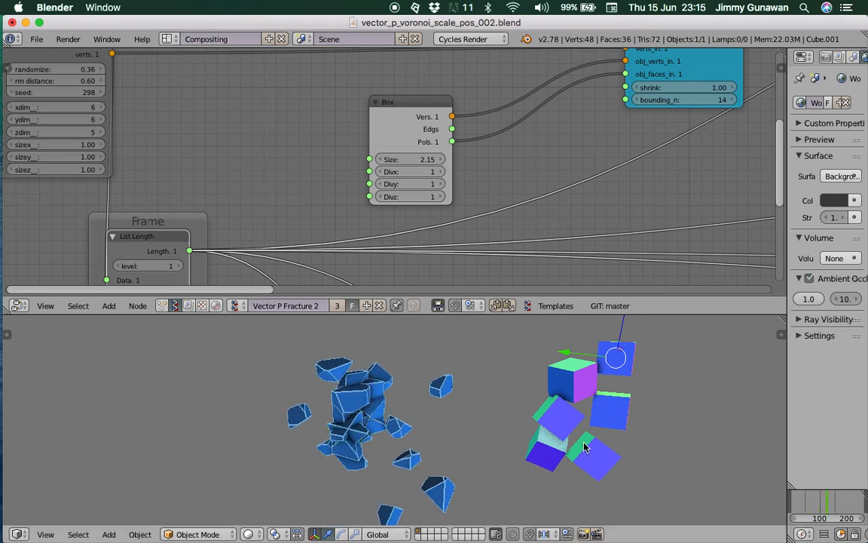
# Step: Delete the coloured cube objects from the scene and scrub the timeline to preview the fracture pieces alone
pyautogui.moveTo(445, 437); pyautogui.dragTo(468, 422, button='middle')
pyautogui.scroll(-2, 611, 419)
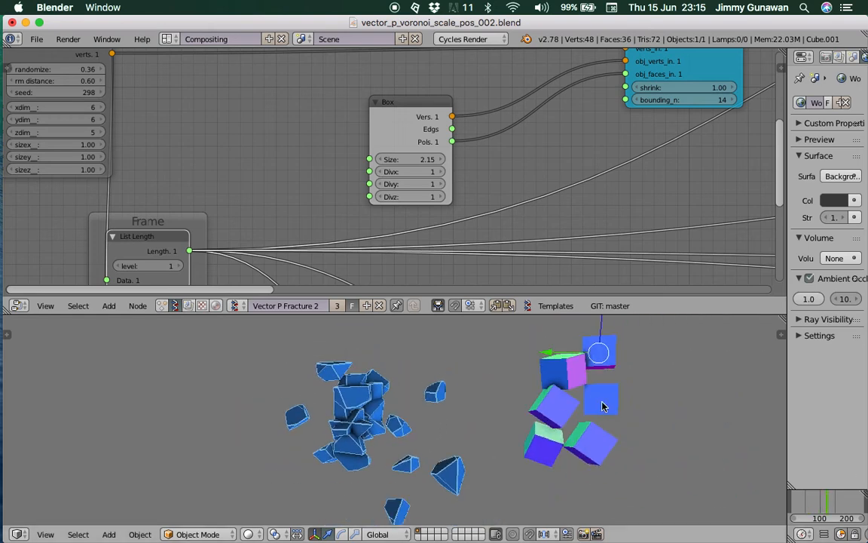
pyautogui.press('x')
pyautogui.click(563, 398)
pyautogui.moveTo(804, 501)
pyautogui.mouseDown()
pyautogui.moveTo(833, 507)
pyautogui.moveTo(800, 503)
pyautogui.moveTo(850, 499)
pyautogui.mouseUp()
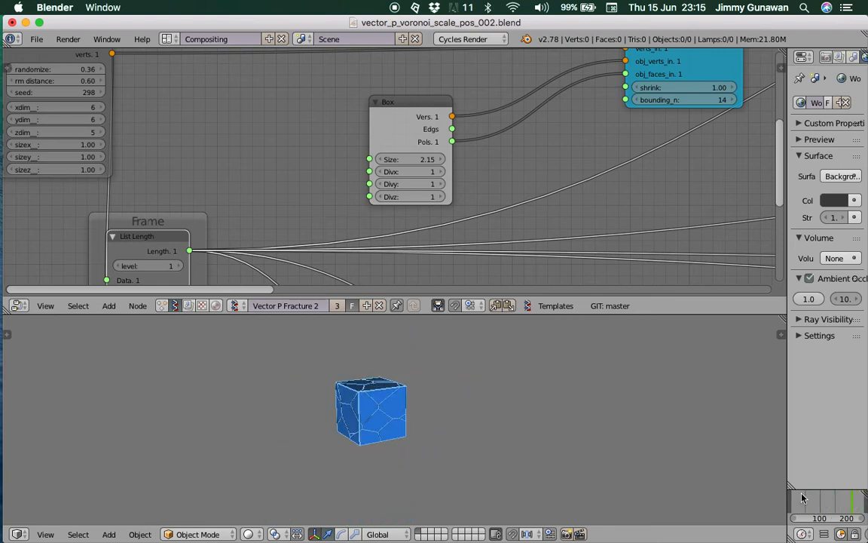
# Step: Inspect the fractured cube up close and scrub the timeline to preview the pieces flying in and assembling
pyautogui.scroll(3, 432, 413)
pyautogui.moveTo(432, 413); pyautogui.dragTo(313, 410, button='middle')
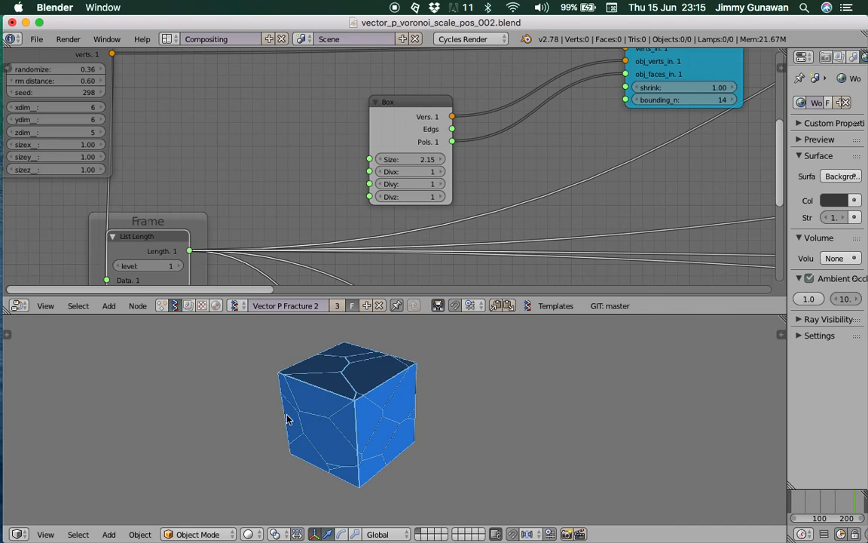
pyautogui.moveTo(320, 426); pyautogui.dragTo(343, 433, button='middle')
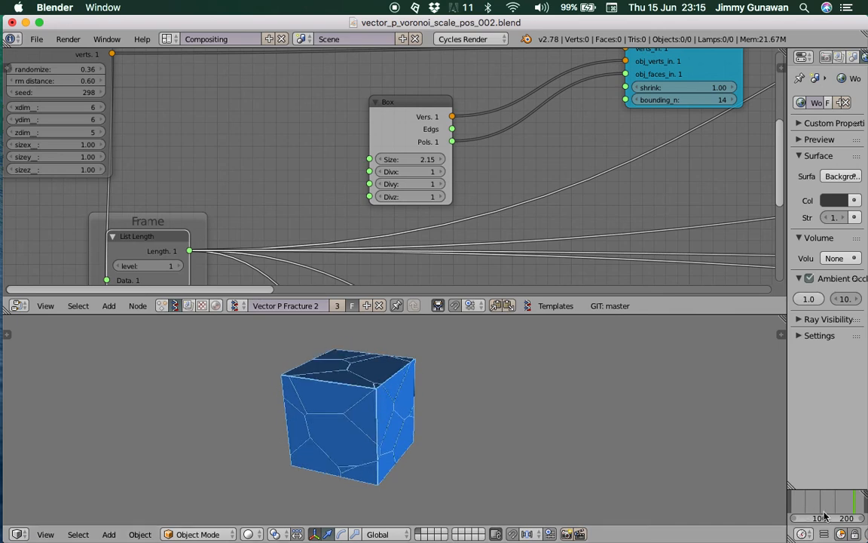
pyautogui.moveTo(802, 509); pyautogui.dragTo(822, 506)
pyautogui.moveTo(835, 506); pyautogui.dragTo(811, 507)
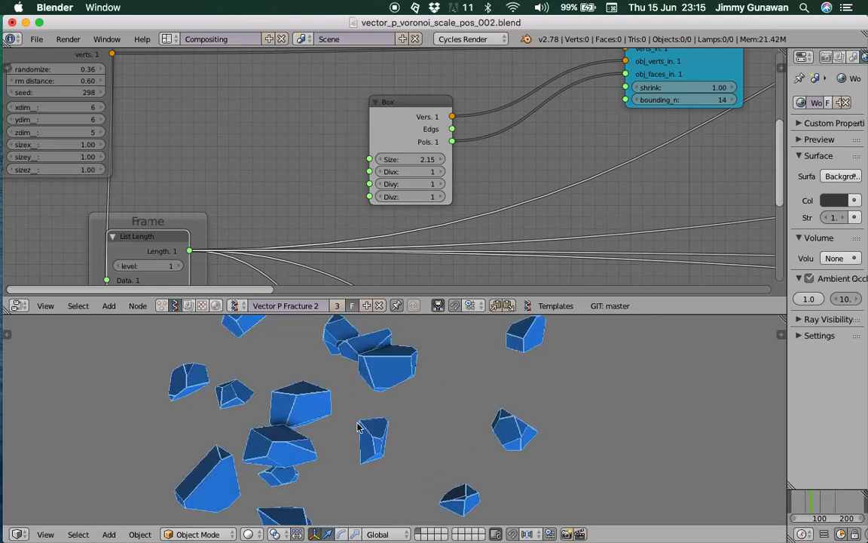
pyautogui.scroll(-2, 493, 431)
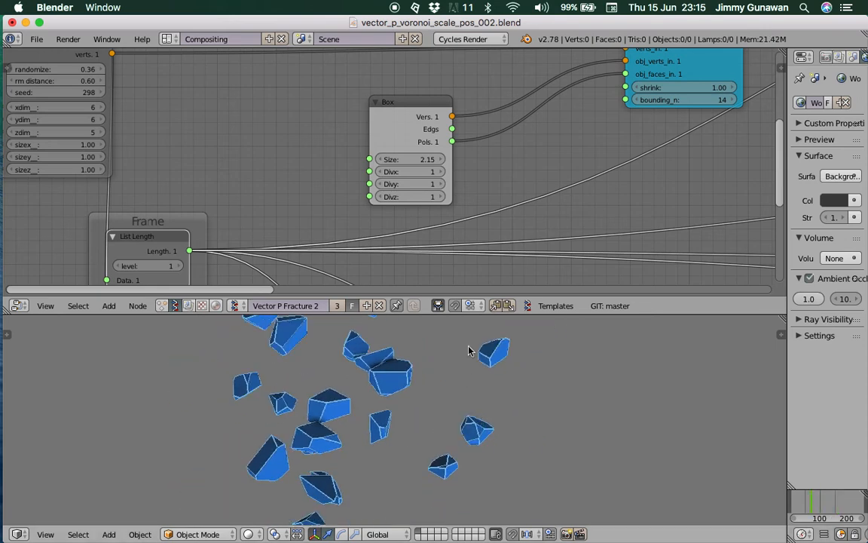
pyautogui.moveTo(419, 315); pyautogui.dragTo(419, 269)
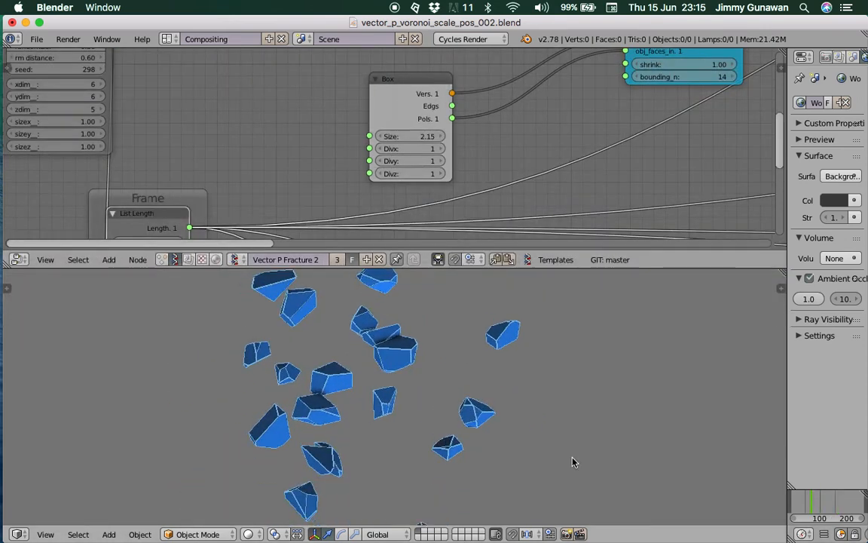
pyautogui.moveTo(809, 496); pyautogui.dragTo(858, 502)
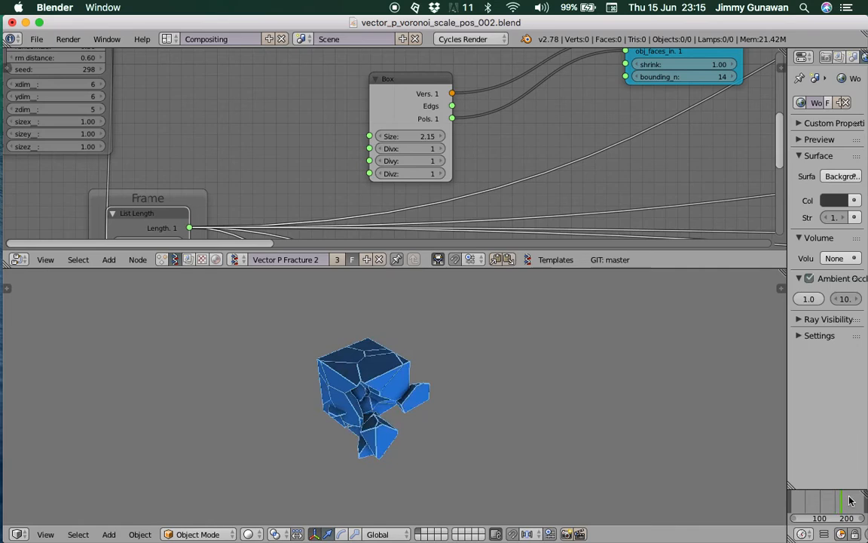
# Step: Space out the reroute point, List Join and Map Range nodes in the node tree and save the file
pyautogui.moveTo(688, 268); pyautogui.dragTo(667, 334)
pyautogui.hscroll(10, 662, 258)
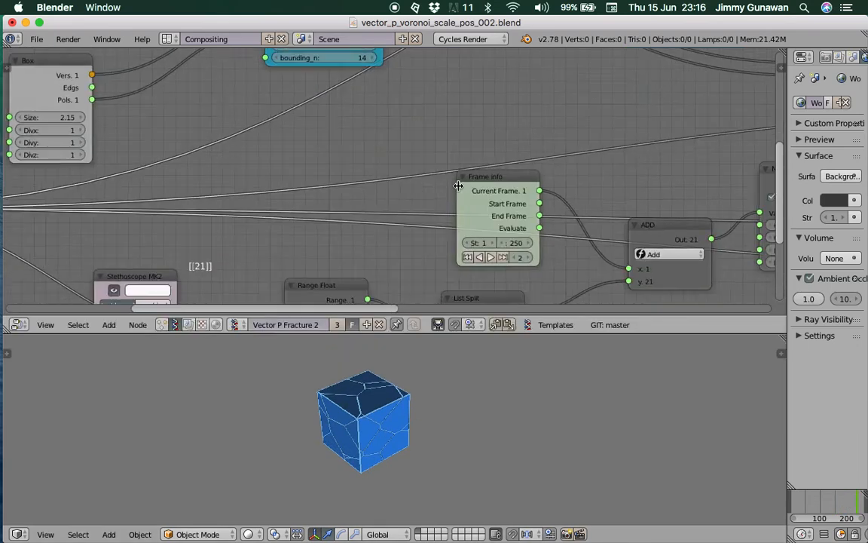
pyautogui.hscroll(10, 301, 159)
pyautogui.moveTo(392, 186); pyautogui.dragTo(340, 196, button='middle')
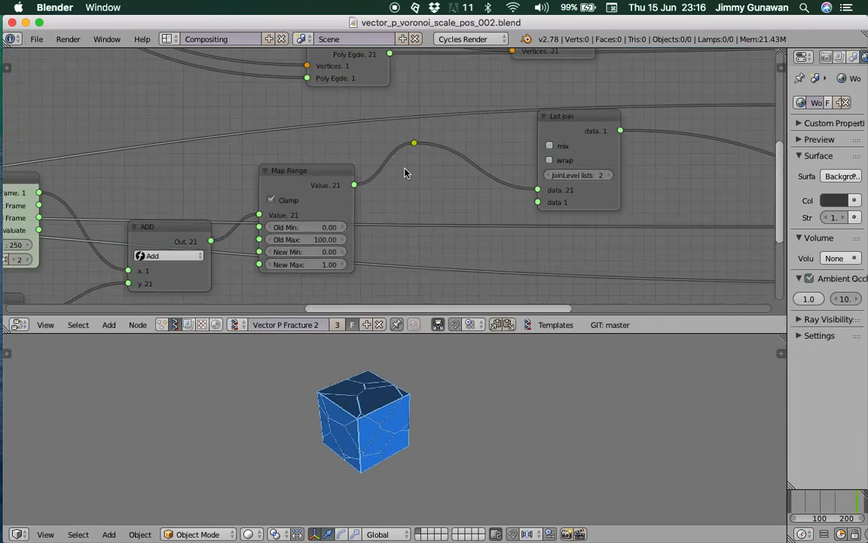
pyautogui.moveTo(413, 147); pyautogui.dragTo(451, 152)
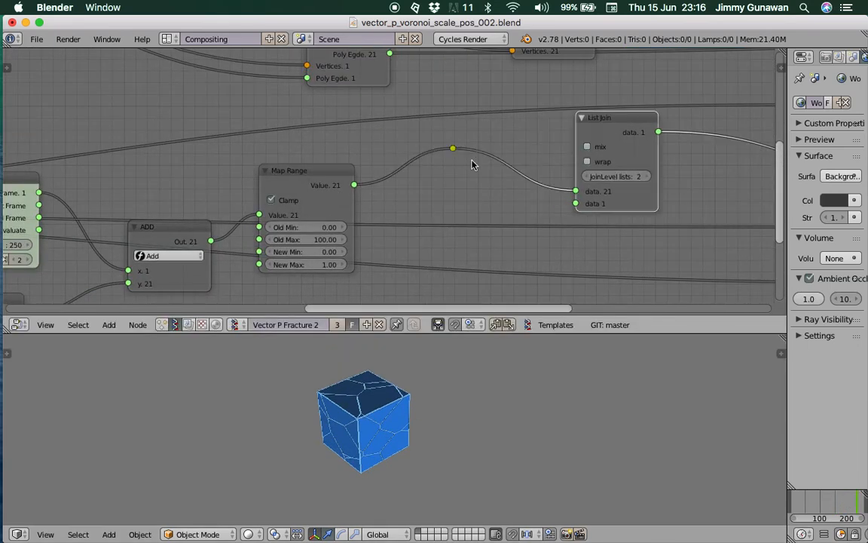
pyautogui.moveTo(285, 181); pyautogui.dragTo(336, 183)
pyautogui.moveTo(317, 183); pyautogui.dragTo(406, 144, button='middle')
pyautogui.press('super+s')
pyautogui.click(406, 144)
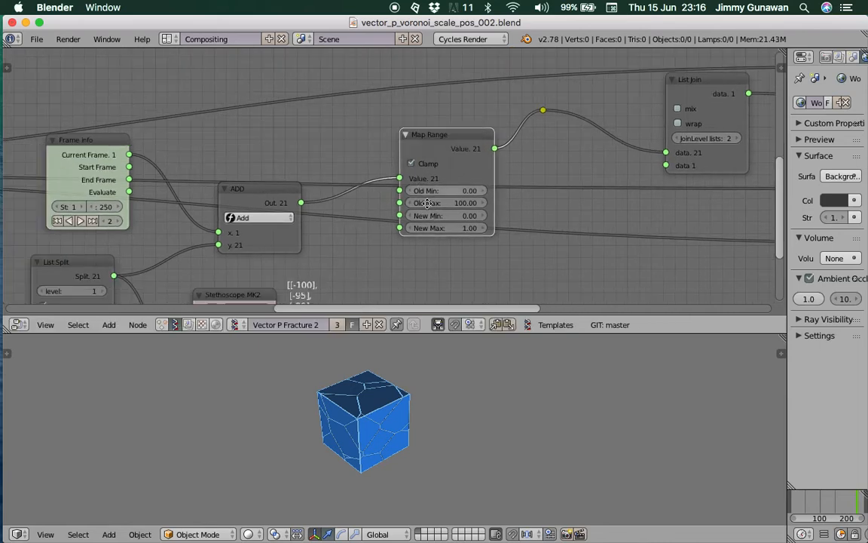
# Step: Reposition the ADD and Map Range nodes to tidy the timing part of the node tree
pyautogui.moveTo(308, 202); pyautogui.dragTo(473, 160, button='middle')
pyautogui.moveTo(432, 154); pyautogui.dragTo(429, 163)
pyautogui.moveTo(445, 166); pyautogui.dragTo(442, 164, button='middle')
pyautogui.moveTo(426, 164)
pyautogui.mouseDown()
pyautogui.moveTo(427, 150)
pyautogui.moveTo(422, 156)
pyautogui.mouseUp()
pyautogui.moveTo(421, 175); pyautogui.dragTo(347, 193, button='middle')
pyautogui.moveTo(527, 109); pyautogui.dragTo(532, 96)
# Step: Shift the List Join node and its incoming reroute point further from Map Range and save the file
pyautogui.moveTo(613, 110); pyautogui.dragTo(393, 154, button='middle')
pyautogui.moveTo(456, 128); pyautogui.dragTo(407, 142, button='middle')
pyautogui.moveTo(539, 115); pyautogui.dragTo(600, 118)
pyautogui.click(362, 143)
pyautogui.moveTo(362, 144); pyautogui.dragTo(444, 148)
pyautogui.hotkey('ctrl', 's')
pyautogui.click(444, 149)
# Step: Reposition the Vector Lerp, List Join and two location Random Vector nodes so the Random Vectors sit close to Vector Lerp
pyautogui.keyDown('ctrl'); pyautogui.moveTo(444, 151); pyautogui.dragTo(444, 193, button='middle'); pyautogui.keyUp('ctrl')
pyautogui.moveTo(535, 197); pyautogui.dragTo(395, 195, button='middle')
pyautogui.moveTo(472, 166); pyautogui.dragTo(511, 155)
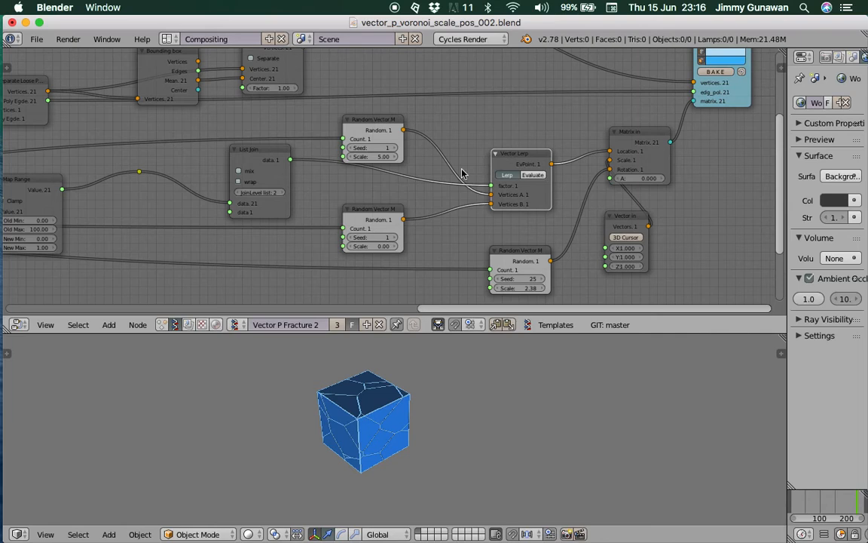
pyautogui.moveTo(266, 155); pyautogui.dragTo(289, 174)
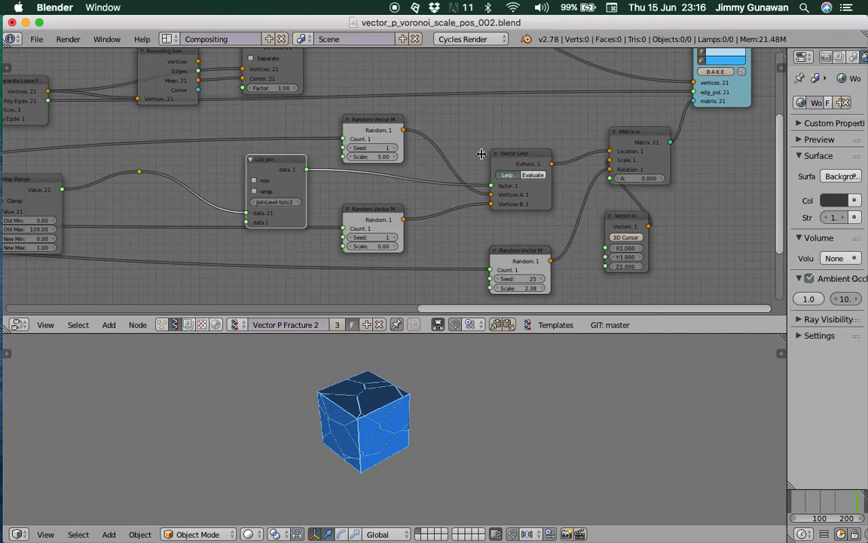
pyautogui.moveTo(379, 129); pyautogui.dragTo(414, 128)
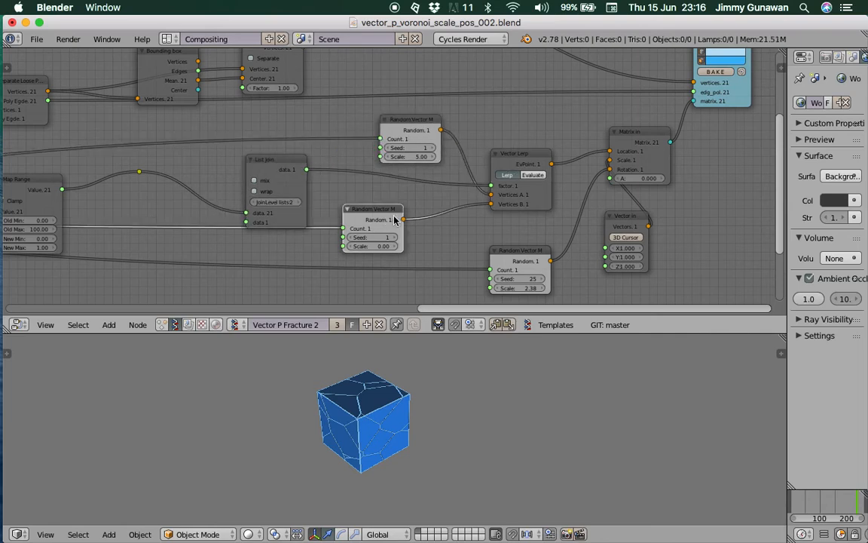
pyautogui.moveTo(396, 217); pyautogui.dragTo(471, 212)
pyautogui.moveTo(416, 129); pyautogui.dragTo(435, 137)
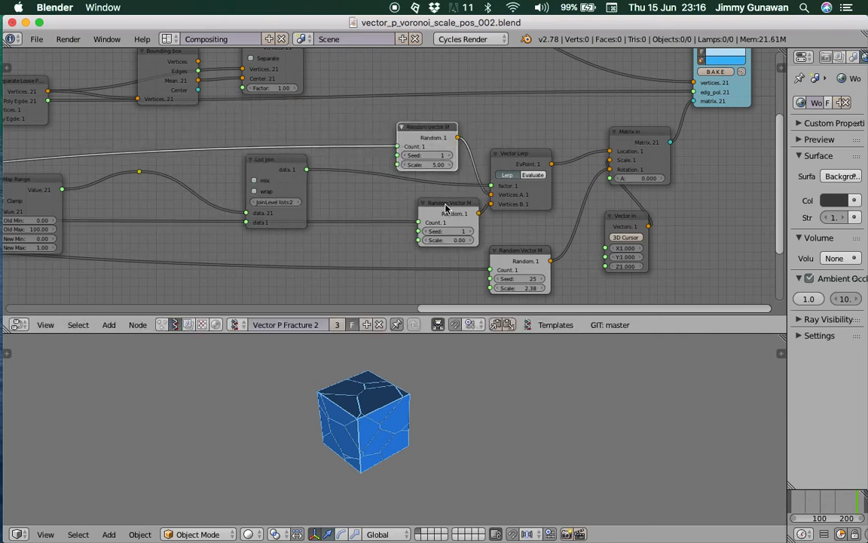
pyautogui.moveTo(446, 208); pyautogui.dragTo(427, 214)
# Step: Set the Scale of the Random Vector node feeding Vertices A to 6.02 and scrub the timeline to check the spread
pyautogui.moveTo(800, 509); pyautogui.dragTo(805, 507)
pyautogui.moveTo(427, 165); pyautogui.dragTo(449, 164)
pyautogui.moveTo(804, 506); pyautogui.dragTo(831, 501)
# Step: Move the Map Range node down beside the ADD and List Split nodes
pyautogui.moveTo(303, 198); pyautogui.dragTo(528, 166, button='middle')
pyautogui.moveTo(361, 159); pyautogui.dragTo(549, 130, button='middle')
pyautogui.scroll(1, 504, 161)
pyautogui.moveTo(501, 162); pyautogui.dragTo(530, 147, button='middle')
pyautogui.moveTo(462, 109); pyautogui.dragTo(435, 208)
pyautogui.moveTo(488, 206); pyautogui.dragTo(488, 147, button='middle')
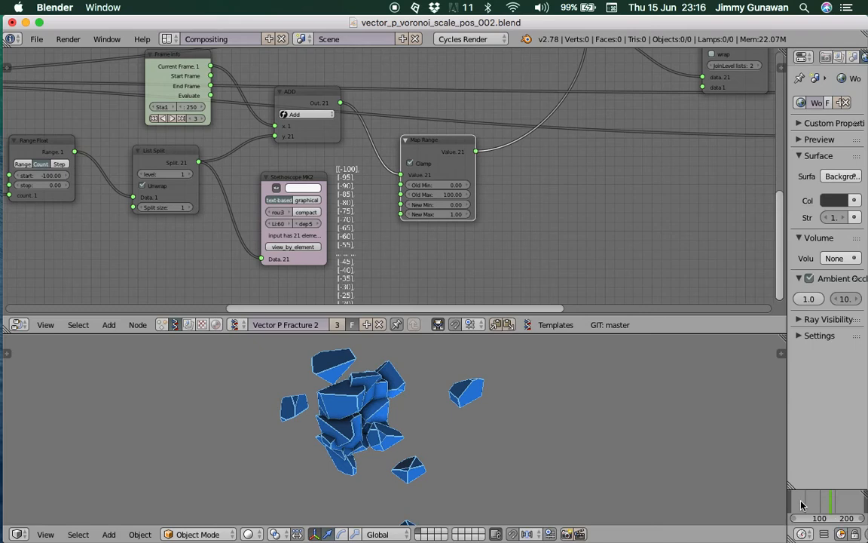
# Step: Delete the Stethoscope MK2 node on the List Split output and make room between the ADD and Map Range nodes
pyautogui.click(819, 503)
pyautogui.moveTo(295, 183); pyautogui.dragTo(370, 211, button='middle')
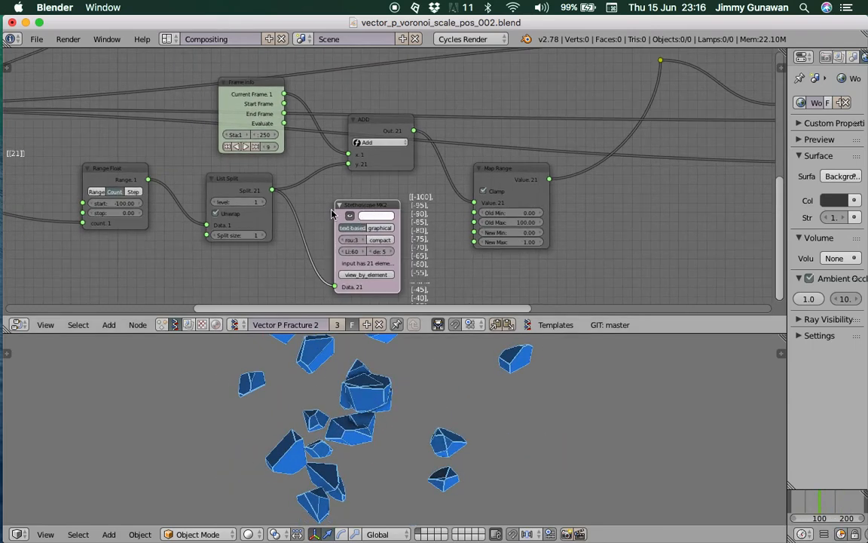
pyautogui.hotkey('ctrl', 's')
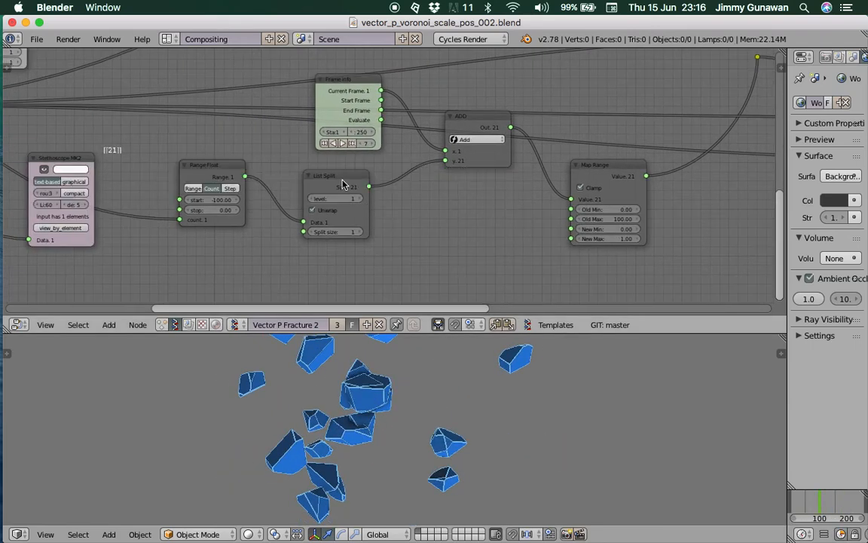
pyautogui.moveTo(467, 121); pyautogui.dragTo(437, 150)
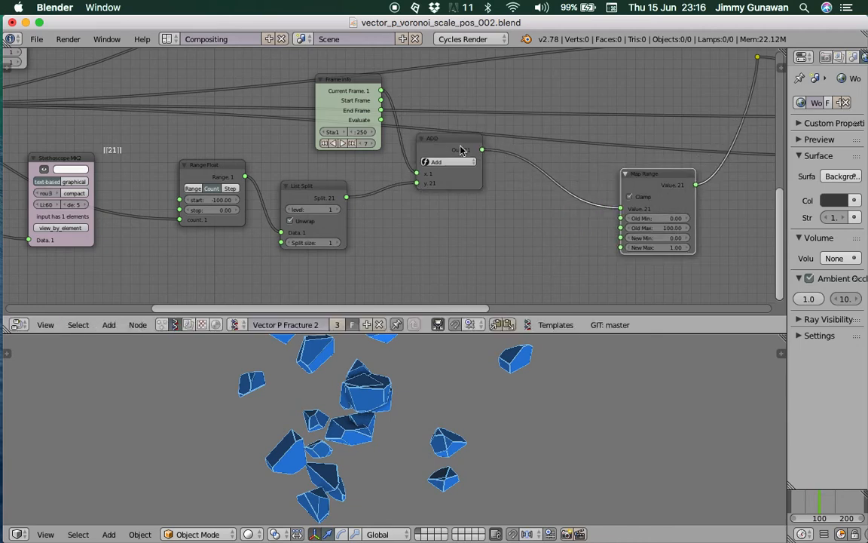
pyautogui.hotkey('ctrl', 's')
# Step: Duplicate the ADD node and insert the copy into the link between ADD and Map Range
pyautogui.click(438, 150)
pyautogui.hotkey('shift', 'd')
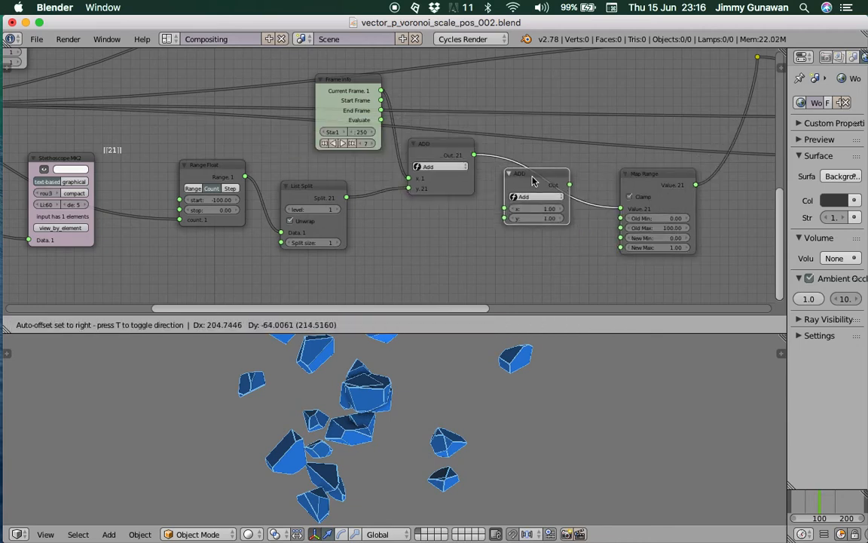
pyautogui.click(553, 188)
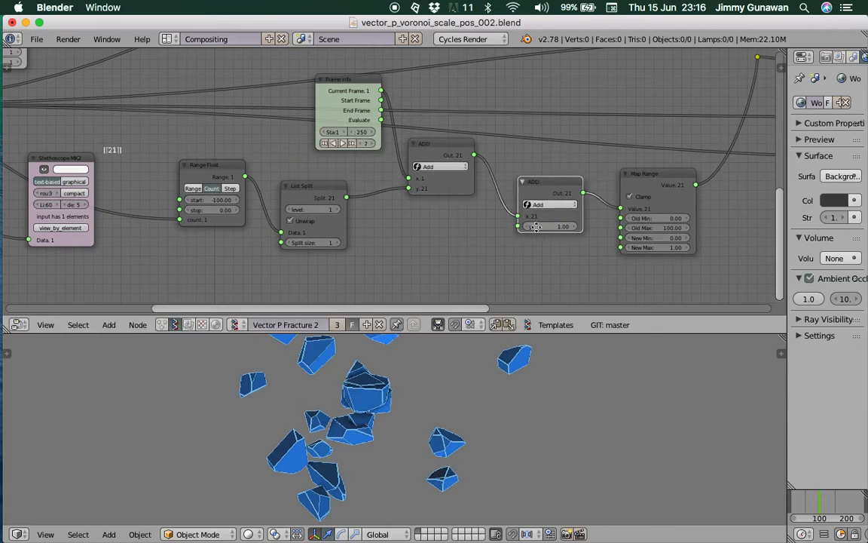
# Step: Add a Random Num Gen node and connect its Value output to the y input of the second ADD node
pyautogui.moveTo(469, 238); pyautogui.dragTo(487, 212, button='middle')
pyautogui.hotkey('shift', 'a')
pyautogui.click(483, 211)
pyautogui.write('random n')
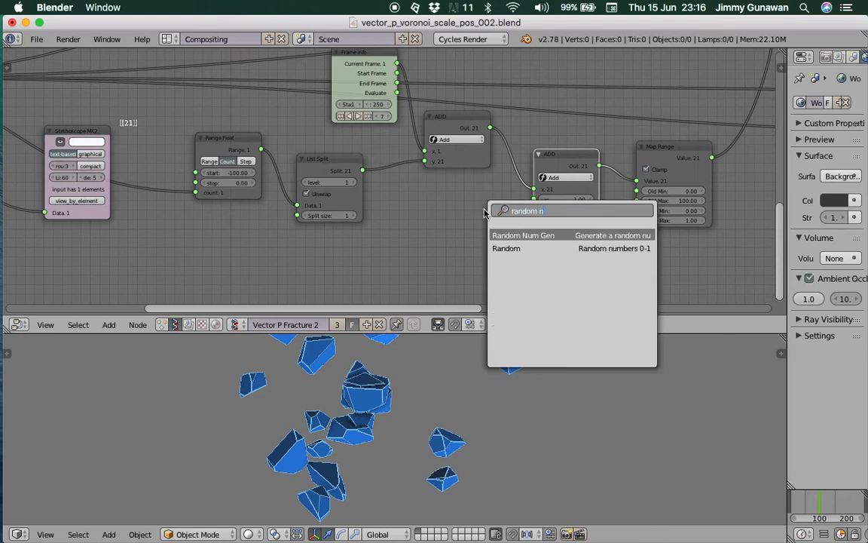
pyautogui.press('Return')
pyautogui.click(416, 204)
pyautogui.moveTo(416, 204); pyautogui.dragTo(417, 179, button='middle')
pyautogui.moveTo(484, 190); pyautogui.dragTo(536, 173)
pyautogui.scroll(1, 499, 226)
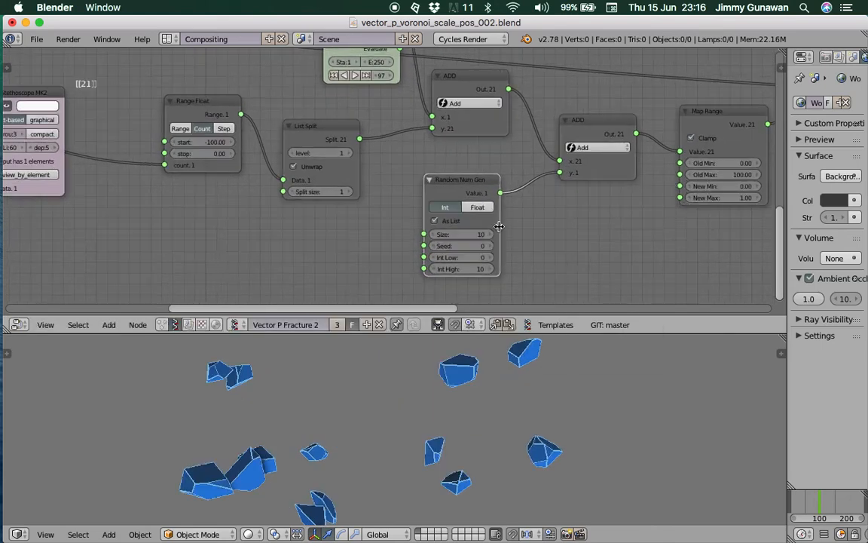
# Step: Set the Random Num Gen node's Size to 21
pyautogui.moveTo(481, 235); pyautogui.dragTo(560, 240, button='middle')
pyautogui.scroll(-1, 487, 231)
pyautogui.write('21')
pyautogui.press('Return')
# Step: Move the remaining Stethoscope MK2 node back beside the List Length frame
pyautogui.moveTo(210, 178); pyautogui.dragTo(380, 201, button='middle')
pyautogui.scroll(-4, 380, 202)
pyautogui.moveTo(308, 143); pyautogui.dragTo(190, 139)
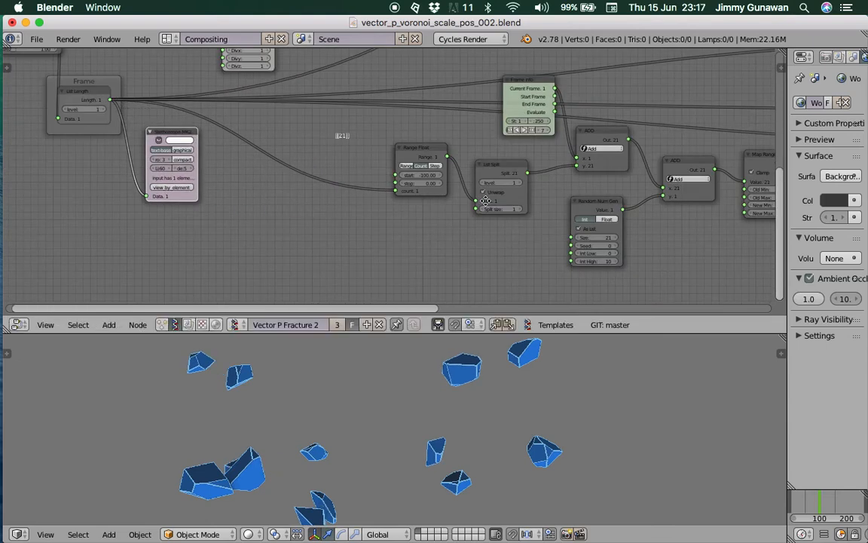
# Step: Set Random Num Gen to Float with Seed 18, Float Low -6.72 and Float High 9.10, and preview it along the timeline
pyautogui.moveTo(487, 202); pyautogui.dragTo(304, 163, button='middle')
pyautogui.scroll(5, 388, 184)
pyautogui.moveTo(429, 217)
pyautogui.mouseDown()
pyautogui.moveTo(446, 217)
pyautogui.moveTo(433, 232)
pyautogui.mouseUp()
pyautogui.click(434, 181)
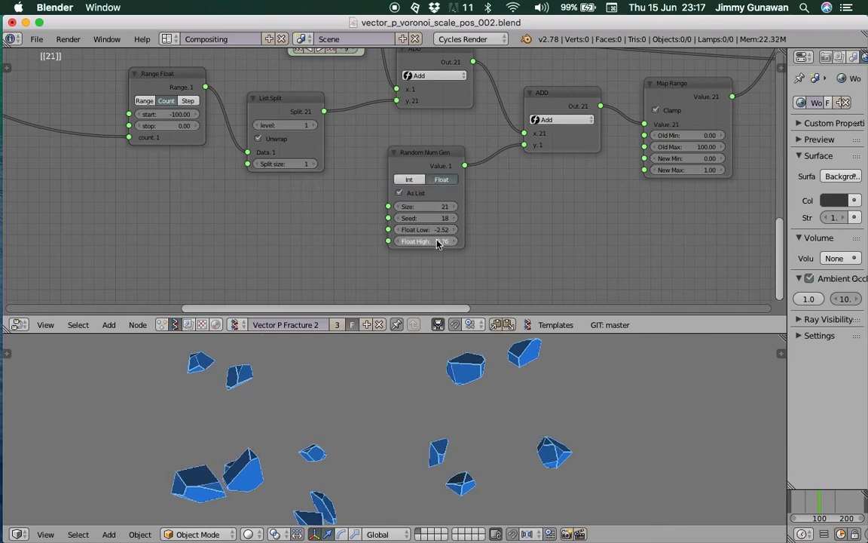
pyautogui.moveTo(426, 241); pyautogui.dragTo(742, 455)
pyautogui.click(794, 499)
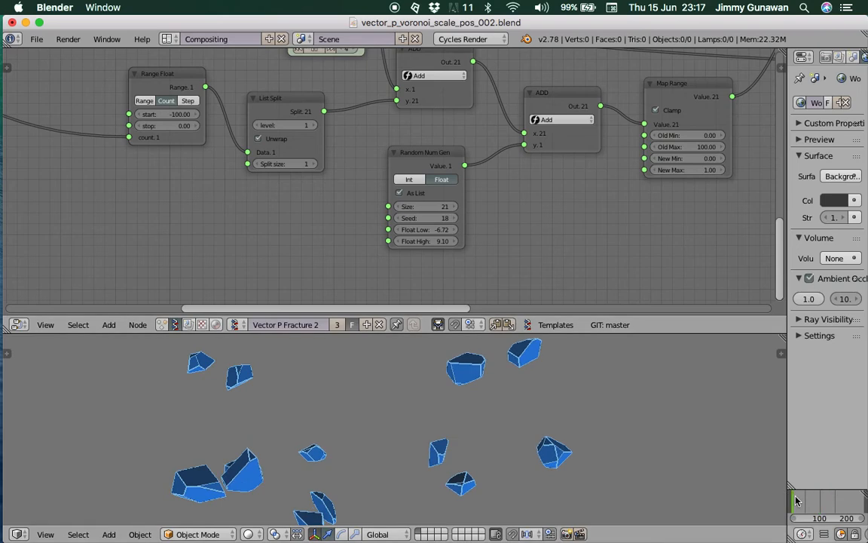
pyautogui.moveTo(816, 500); pyautogui.dragTo(859, 501)
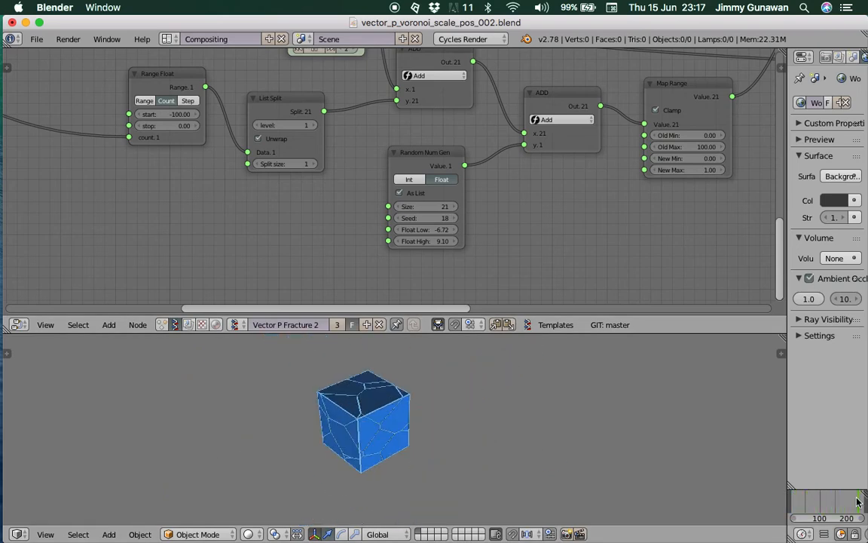
# Step: Reposition the second ADD, Frame info and Range Float nodes to tidy the timing chain
pyautogui.moveTo(467, 186); pyautogui.dragTo(351, 281, button='middle')
pyautogui.moveTo(449, 193); pyautogui.dragTo(459, 192)
pyautogui.moveTo(357, 201); pyautogui.dragTo(435, 222, button='middle')
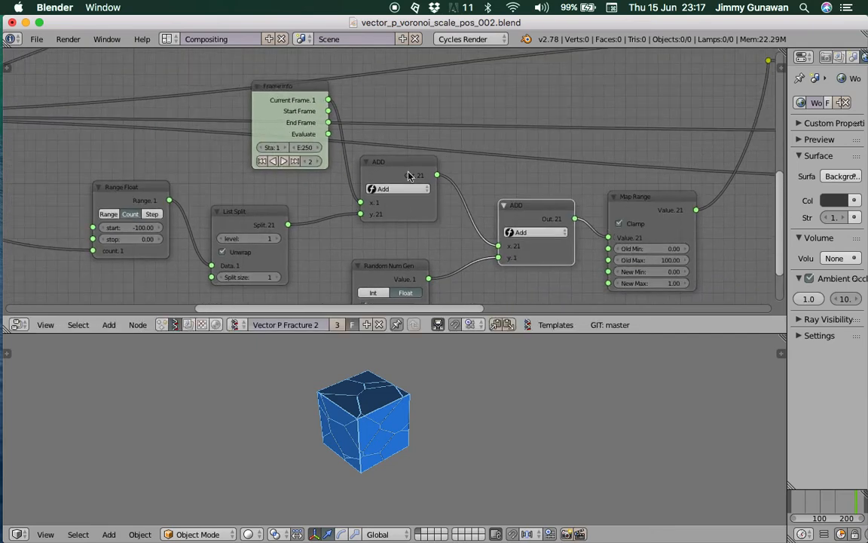
pyautogui.moveTo(389, 180); pyautogui.dragTo(402, 184, button='middle')
pyautogui.moveTo(307, 97); pyautogui.dragTo(273, 112)
pyautogui.moveTo(330, 192); pyautogui.dragTo(400, 154, button='middle')
pyautogui.moveTo(289, 160); pyautogui.dragTo(330, 155, button='middle')
pyautogui.moveTo(260, 152); pyautogui.dragTo(239, 146)
pyautogui.moveTo(456, 150); pyautogui.dragTo(342, 161, button='middle')
pyautogui.moveTo(557, 183); pyautogui.dragTo(456, 194, button='middle')
pyautogui.moveTo(459, 196); pyautogui.dragTo(445, 189)
pyautogui.moveTo(405, 193); pyautogui.dragTo(356, 194, button='middle')
pyautogui.scroll(-2, 356, 194)
# Step: Move the reroute point closer to List Join and adjust the Map Range node's position
pyautogui.moveTo(483, 171); pyautogui.dragTo(421, 187, button='middle')
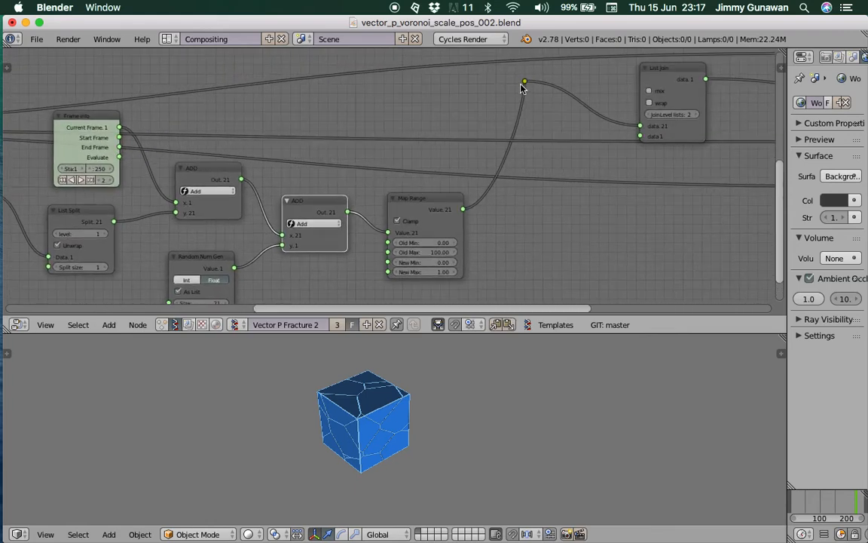
pyautogui.moveTo(526, 81); pyautogui.dragTo(578, 95)
pyautogui.moveTo(516, 143); pyautogui.dragTo(470, 155, button='middle')
pyautogui.moveTo(409, 193); pyautogui.dragTo(396, 165, button='middle')
pyautogui.moveTo(383, 192); pyautogui.dragTo(395, 191)
pyautogui.scroll(2, 426, 180)
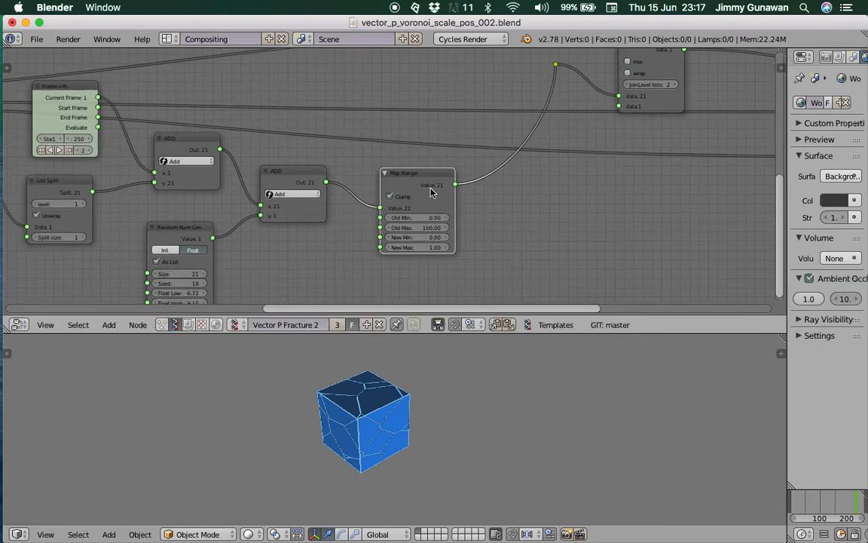
# Step: Scrub the timeline and orbit the view to preview the pieces assembling with the random offset
pyautogui.moveTo(430, 236); pyautogui.dragTo(452, 177, button='middle')
pyautogui.moveTo(805, 514); pyautogui.dragTo(834, 496)
pyautogui.moveTo(496, 439); pyautogui.dragTo(544, 413, button='middle')
pyautogui.moveTo(809, 501); pyautogui.dragTo(839, 498)
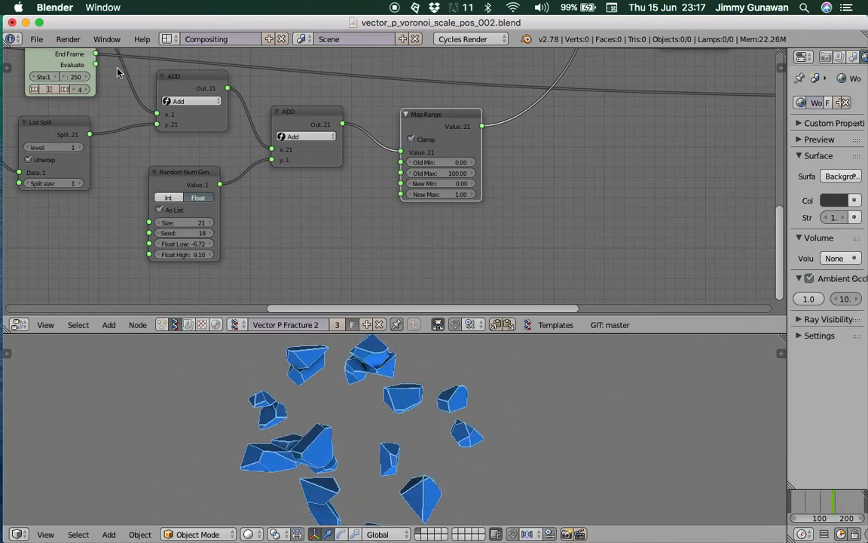
# Step: Reconnect the first ADD node directly to Map Range and delete the second ADD and Random Num Gen nodes
pyautogui.moveTo(205, 173); pyautogui.dragTo(214, 173)
pyautogui.moveTo(228, 89); pyautogui.dragTo(342, 123)
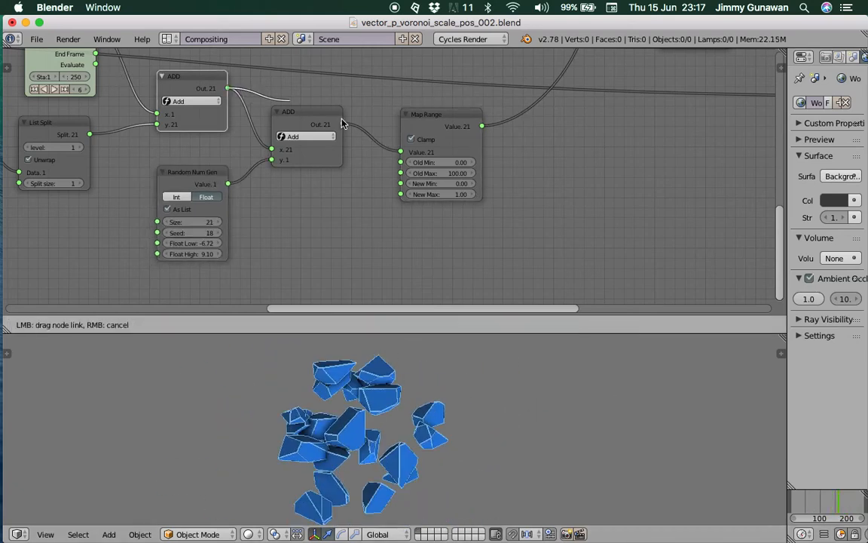
pyautogui.moveTo(407, 151); pyautogui.dragTo(405, 151)
pyautogui.moveTo(322, 116); pyautogui.dragTo(317, 180)
pyautogui.press('x')
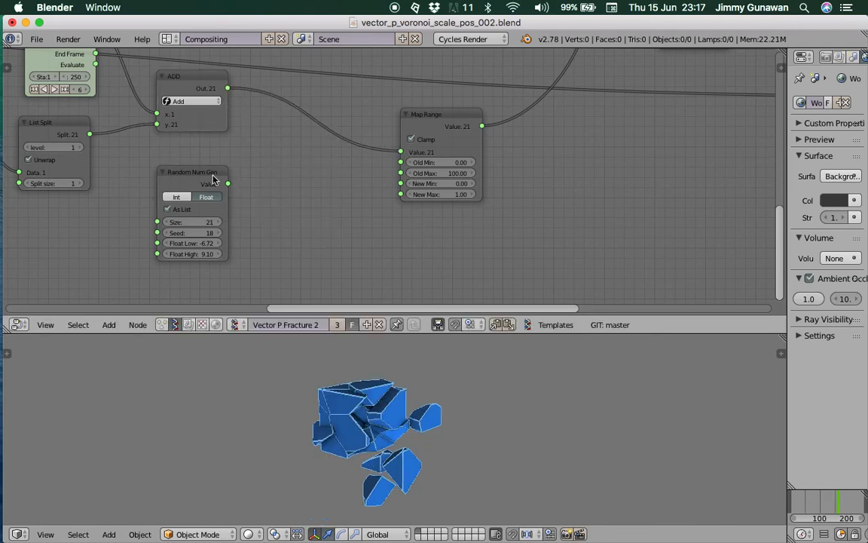
pyautogui.click(212, 176)
pyautogui.press('x')
# Step: Move the Map Range node closer to the ADD node and save the file
pyautogui.moveTo(544, 136); pyautogui.dragTo(429, 206, button='middle')
pyautogui.moveTo(317, 190); pyautogui.dragTo(240, 190)
pyautogui.moveTo(397, 176); pyautogui.dragTo(382, 202, button='middle')
pyautogui.press('super+s')
# Step: Add an Easing 0..1 node beside the Map Range node
pyautogui.click(391, 192)
pyautogui.hotkey('shift', 'a')
pyautogui.click(403, 208)
pyautogui.write('eas')
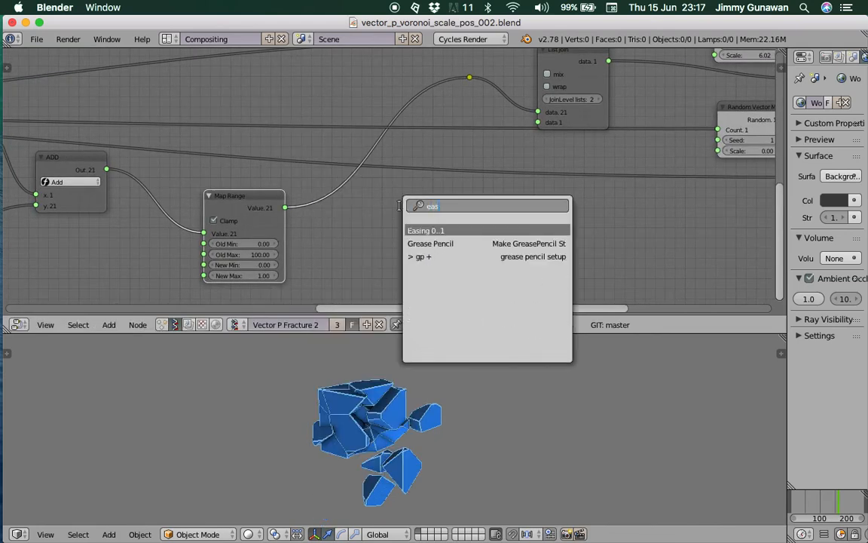
pyautogui.write('ing')
pyautogui.press('Return')
pyautogui.click(386, 209)
# Step: Connect the Map Range node's Value output to the Easing 0..1 node's Float Input
pyautogui.scroll(1, 385, 211)
pyautogui.moveTo(244, 205); pyautogui.dragTo(226, 205)
pyautogui.moveTo(212, 259); pyautogui.dragTo(292, 214, button='middle')
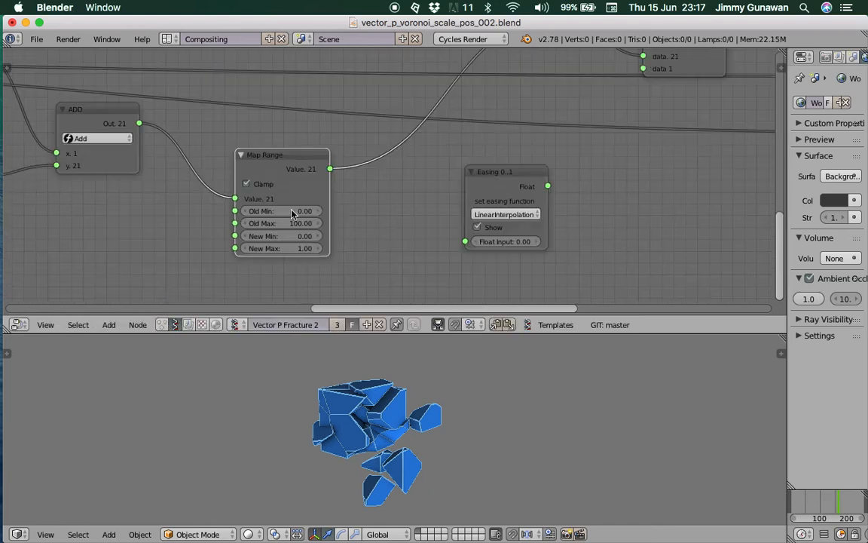
pyautogui.scroll(1, 291, 211)
pyautogui.moveTo(326, 169); pyautogui.dragTo(327, 168)
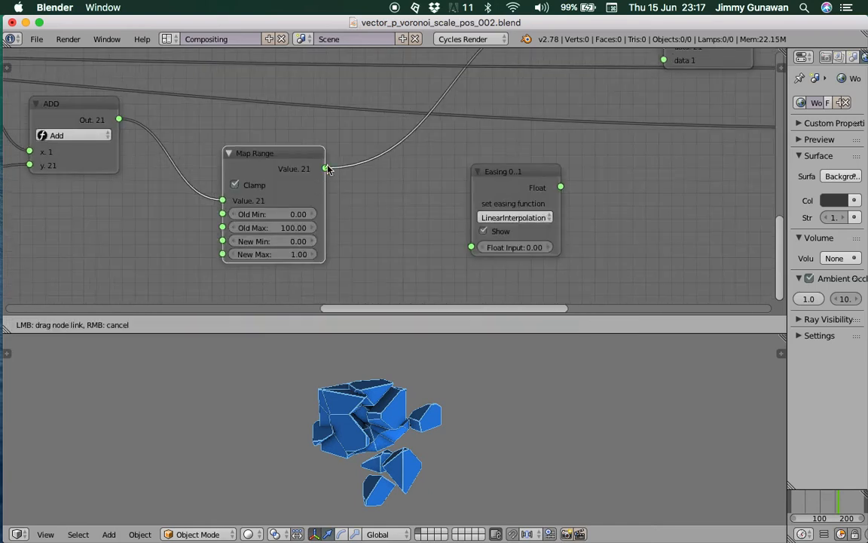
pyautogui.moveTo(478, 251); pyautogui.dragTo(475, 249)
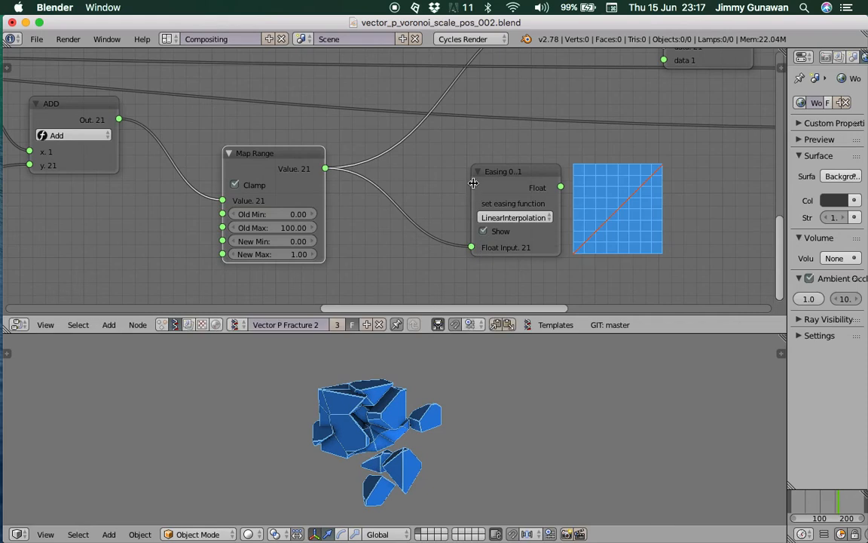
# Step: Set the Easing node's function to BackEaseIn and scrub through the timeline to preview the assembly
pyautogui.hscroll(5, 521, 200)
pyautogui.click(471, 221)
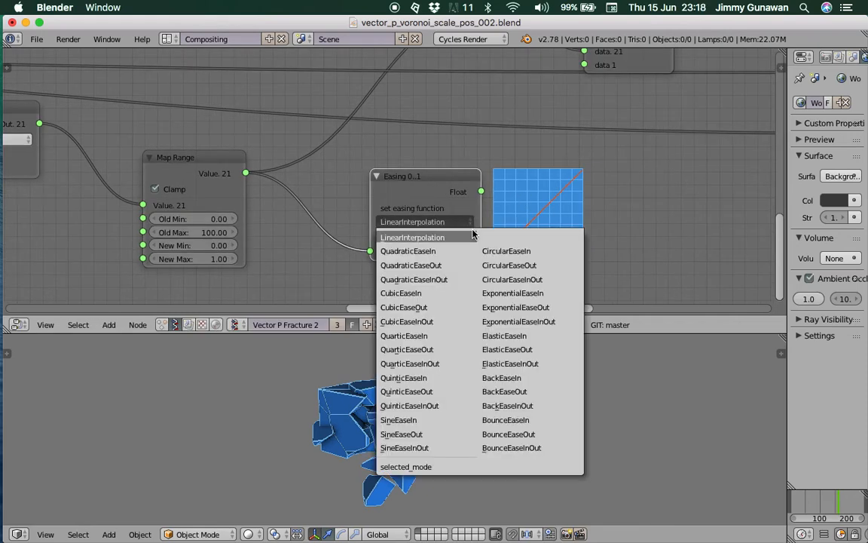
pyautogui.click(525, 385)
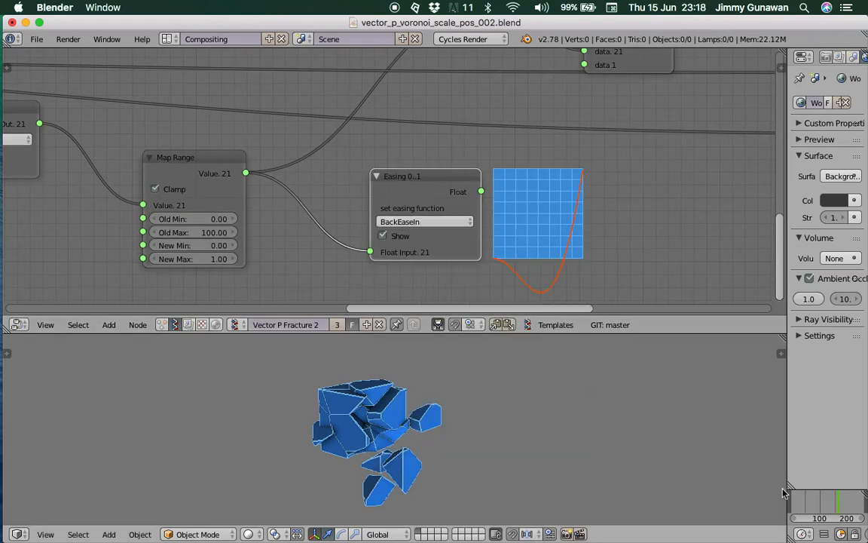
pyautogui.click(808, 503)
pyautogui.moveTo(820, 505); pyautogui.dragTo(853, 503)
# Step: Move the Easing node nearer to Map Range and shift the List Join and Vector Lerp nodes slightly
pyautogui.scroll(5, 443, 253)
pyautogui.moveTo(359, 255); pyautogui.dragTo(341, 253)
pyautogui.moveTo(406, 237); pyautogui.dragTo(399, 221, button='middle')
pyautogui.moveTo(521, 70); pyautogui.dragTo(548, 65)
pyautogui.scroll(-1, 539, 143)
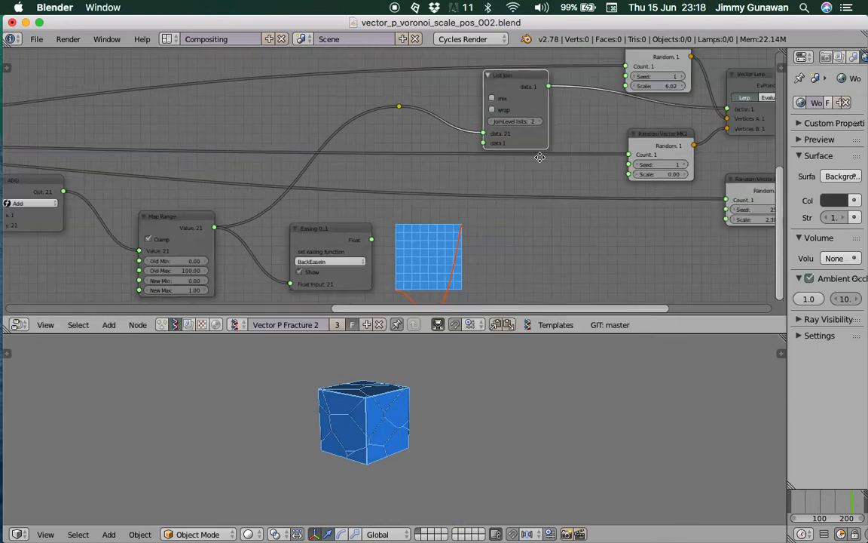
pyautogui.moveTo(528, 160); pyautogui.dragTo(442, 174, button='middle')
pyautogui.moveTo(671, 90); pyautogui.dragTo(675, 95)
pyautogui.moveTo(521, 168); pyautogui.dragTo(542, 148, button='middle')
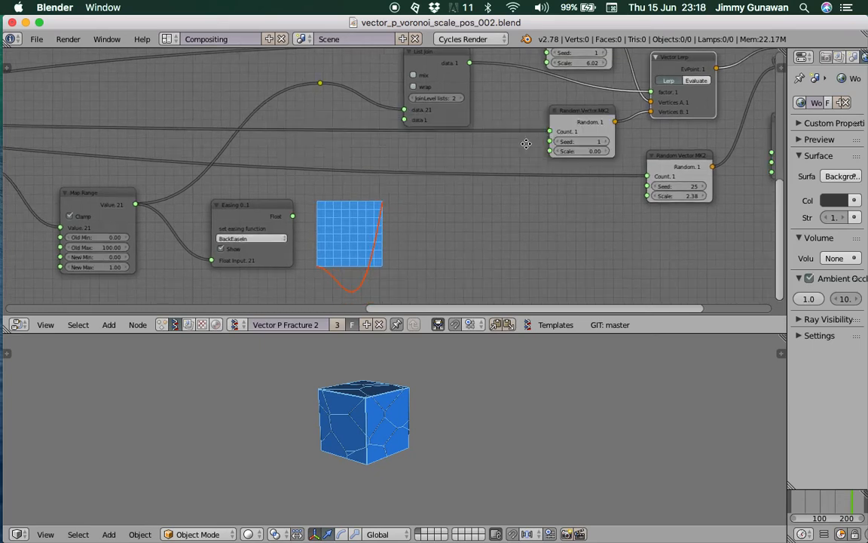
pyautogui.moveTo(602, 140); pyautogui.dragTo(431, 218, button='middle')
pyautogui.scroll(6, 431, 219)
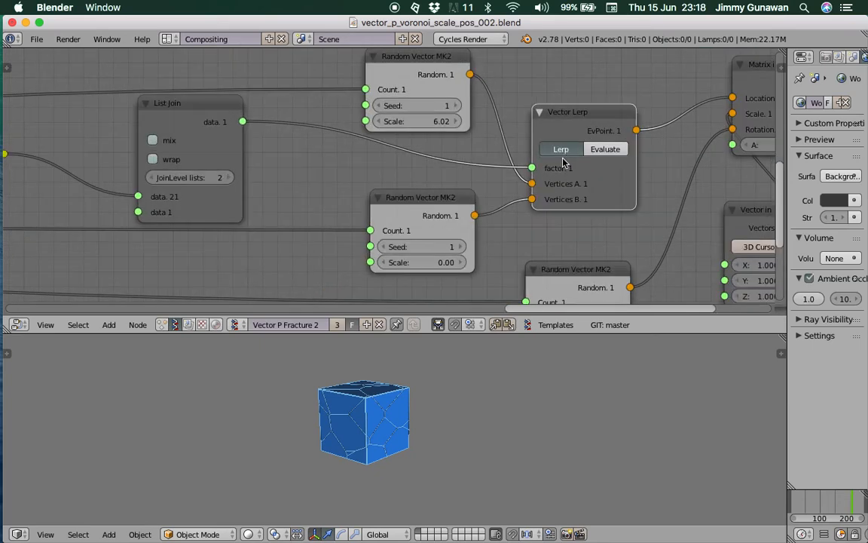
# Step: Add a second Map Range node beyond the Easing graph and feed the Easing Float output into its Value input
pyautogui.scroll(-5, 357, 233)
pyautogui.moveTo(301, 256); pyautogui.dragTo(371, 184, button='middle')
pyautogui.moveTo(325, 249); pyautogui.dragTo(368, 210, button='middle')
pyautogui.press('space')
pyautogui.write('map')
pyautogui.press('Down')
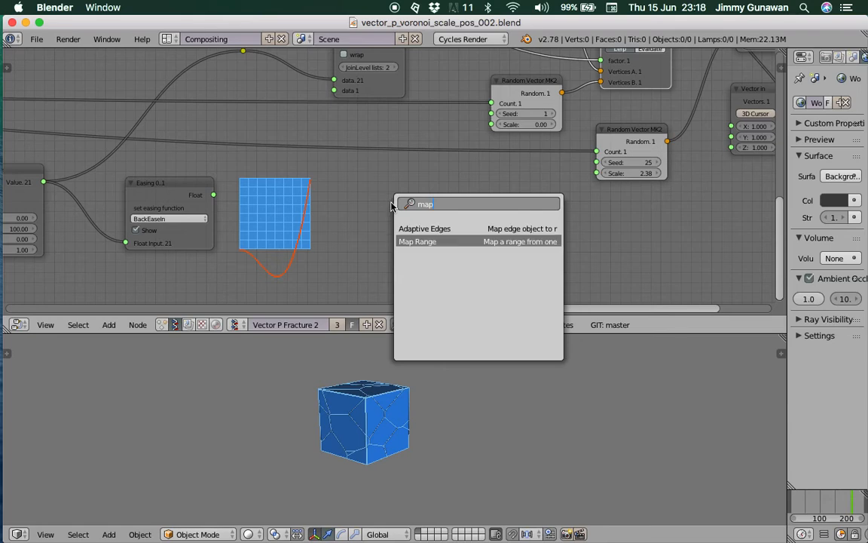
pyautogui.press('Return')
pyautogui.click(307, 190)
pyautogui.moveTo(214, 196); pyautogui.dragTo(358, 231)
# Step: Set the second Map Range node's Old Max to 1.50 and New Max to 1.00, and save the file
pyautogui.scroll(2, 351, 235)
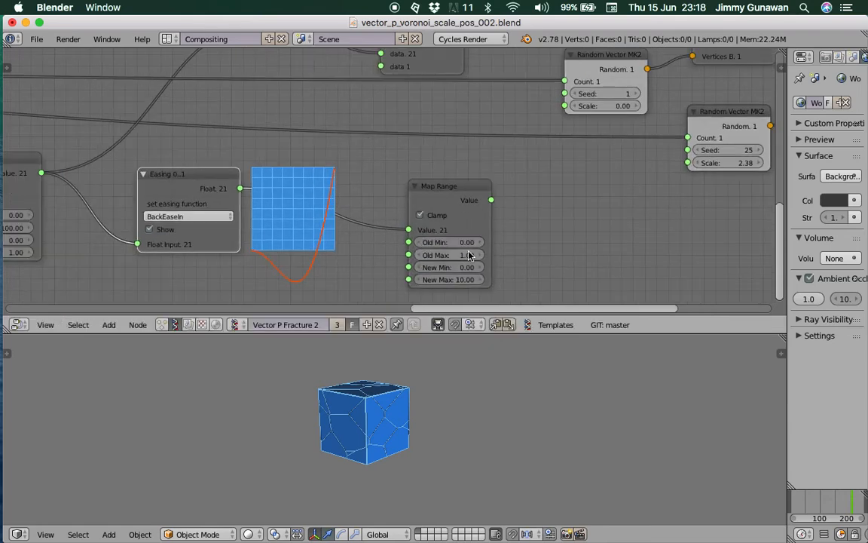
pyautogui.scroll(-1, 462, 255)
pyautogui.moveTo(462, 255); pyautogui.dragTo(511, 257, button='middle')
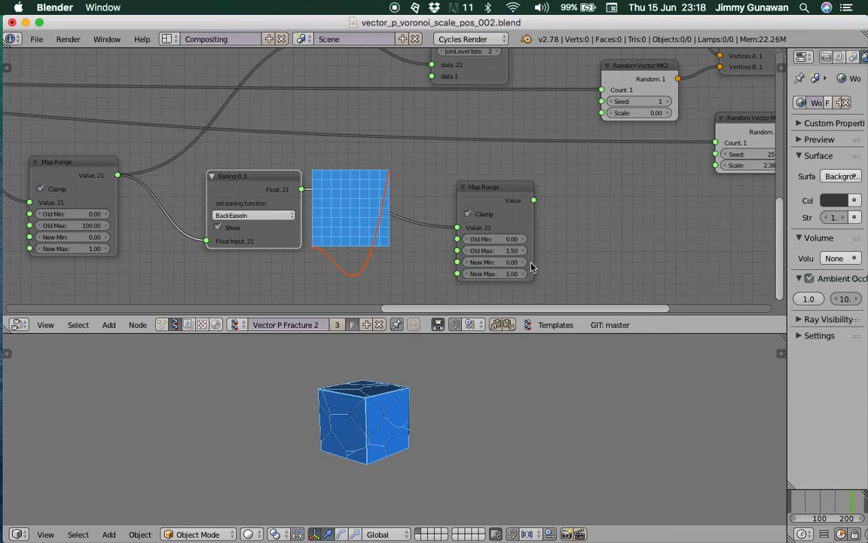
pyautogui.moveTo(571, 241); pyautogui.dragTo(573, 242, button='middle')
pyautogui.scroll(-4, 571, 242)
pyautogui.moveTo(555, 185); pyautogui.dragTo(517, 247, button='middle')
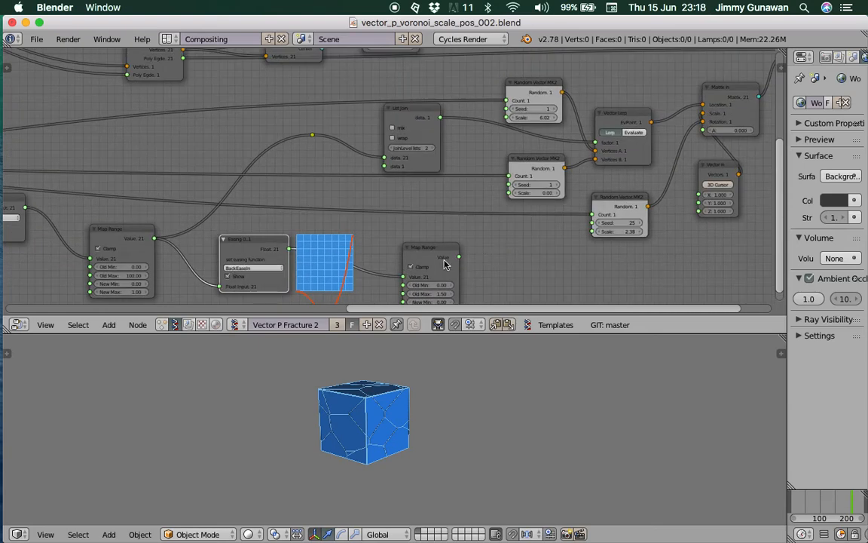
pyautogui.hotkey('ctrl', 's')
# Step: Turn off Clamp in the second Map Range and connect its Value output to List Join's first data input
pyautogui.click(442, 268)
pyautogui.scroll(2, 467, 249)
pyautogui.scroll(-3, 483, 221)
pyautogui.moveTo(515, 198); pyautogui.dragTo(498, 242, button='middle')
pyautogui.moveTo(473, 246); pyautogui.dragTo(480, 237)
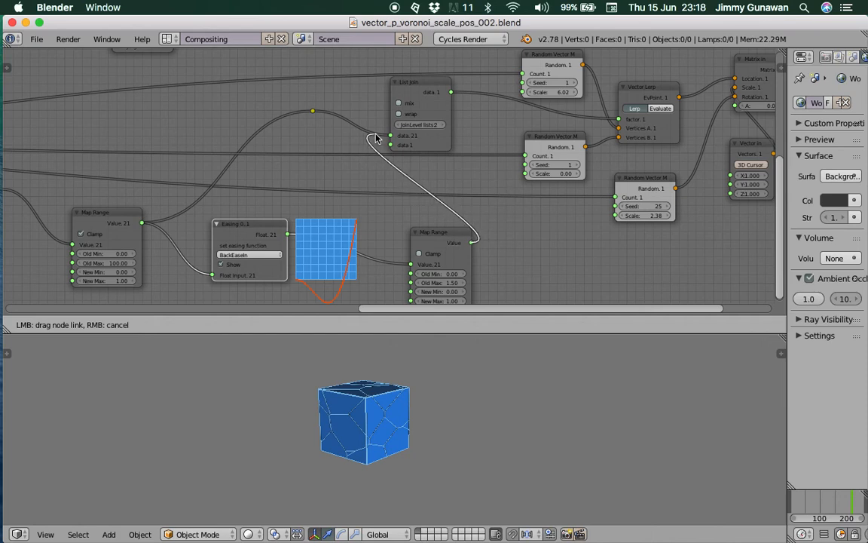
pyautogui.moveTo(386, 139); pyautogui.dragTo(389, 137)
pyautogui.moveTo(410, 165); pyautogui.dragTo(440, 130, button='middle')
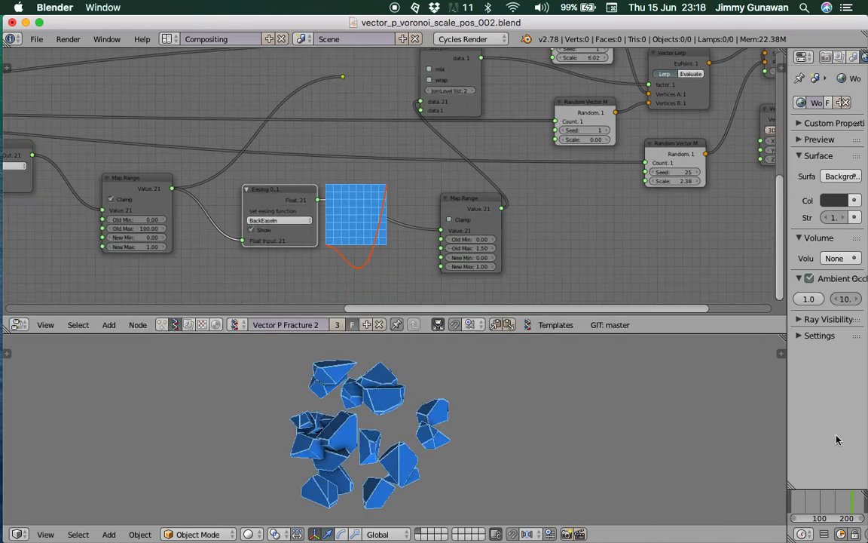
# Step: Scrub the timeline back and forth to check how the pieces move with the remapped easing
pyautogui.click(806, 502)
pyautogui.moveTo(807, 503); pyautogui.dragTo(857, 502)
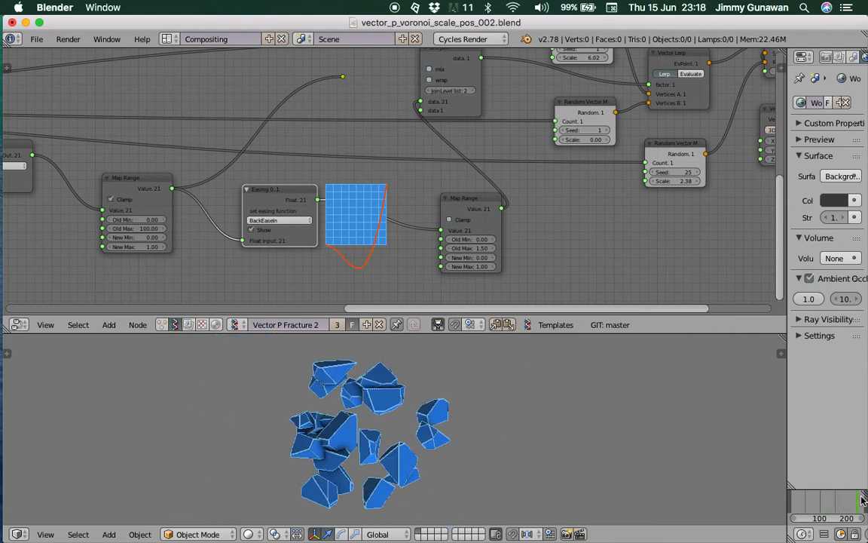
pyautogui.moveTo(792, 498); pyautogui.dragTo(862, 505)
# Step: Turn on Clamp in the second Map Range and reset the Scale of the Random Vector feeding Vertices B to 0
pyautogui.scroll(3, 581, 258)
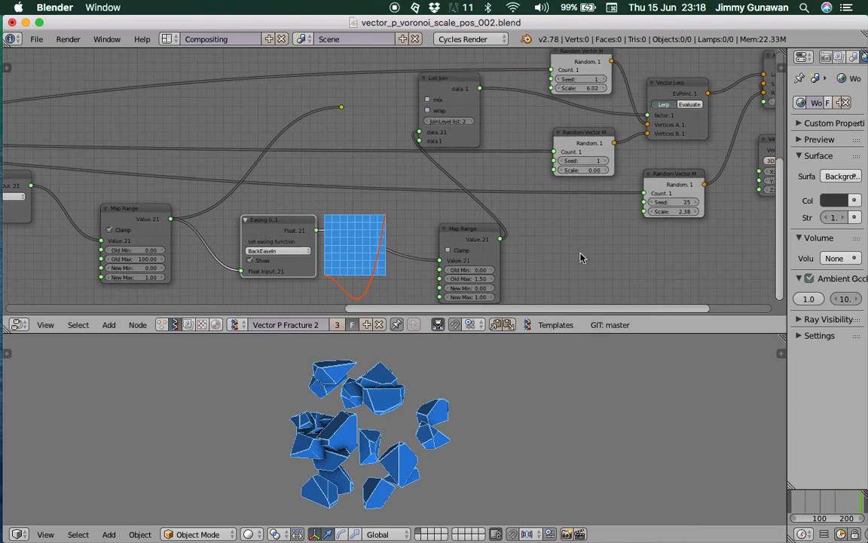
pyautogui.moveTo(580, 170); pyautogui.dragTo(637, 169)
pyautogui.moveTo(589, 89)
pyautogui.mouseDown()
pyautogui.moveTo(599, 90)
pyautogui.moveTo(586, 89)
pyautogui.mouseUp()
pyautogui.scroll(-2, 511, 217)
pyautogui.scroll(1, 474, 238)
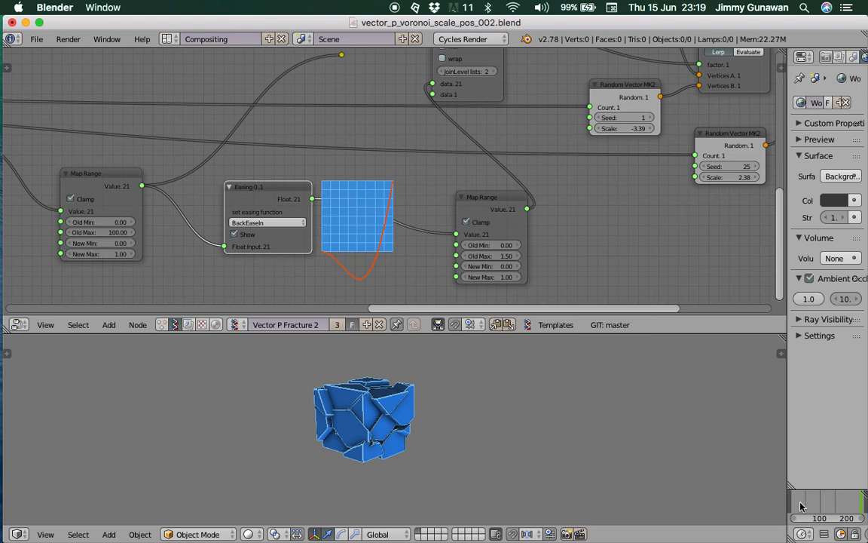
pyautogui.press('BackSpace')
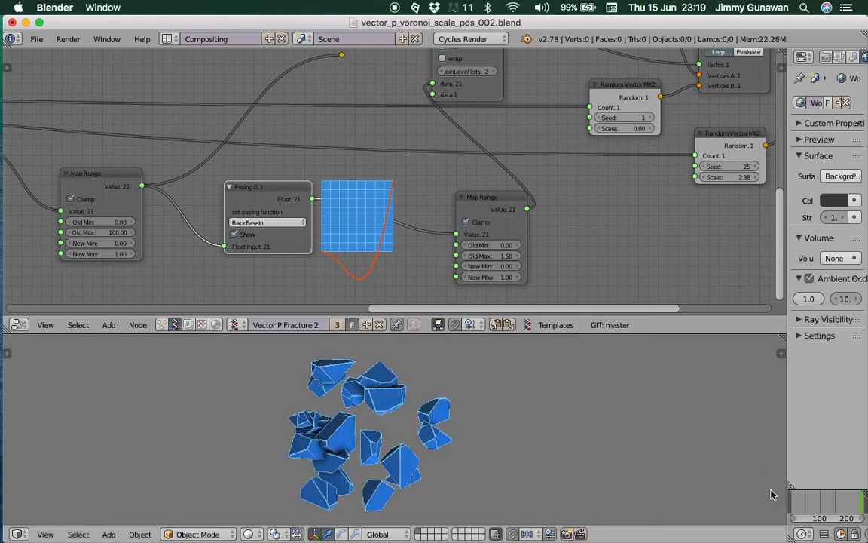
# Step: Set the Random Vector Scale for Vertices A to 6.23 and for Vertices B to -3.18, scrubbing the timeline to compare
pyautogui.click(802, 505)
pyautogui.moveTo(825, 504); pyautogui.dragTo(856, 499)
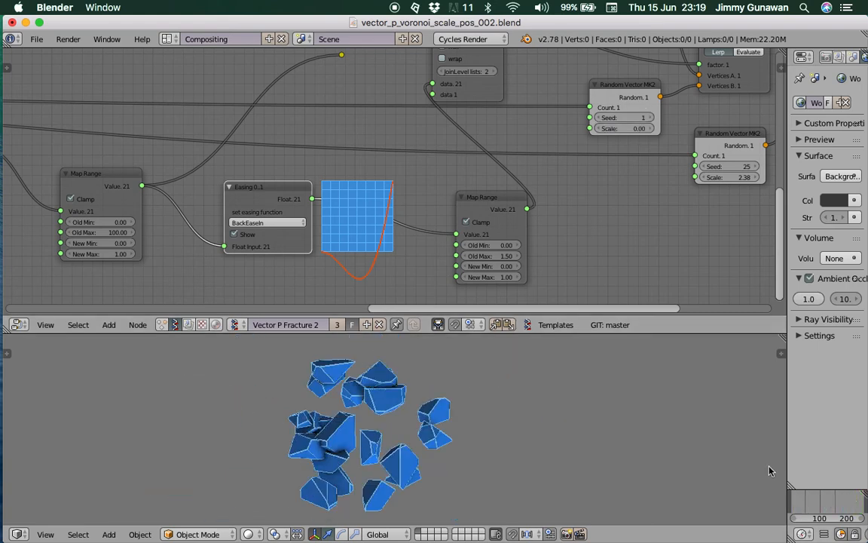
pyautogui.scroll(5, 560, 235)
pyautogui.moveTo(614, 209); pyautogui.dragTo(544, 209)
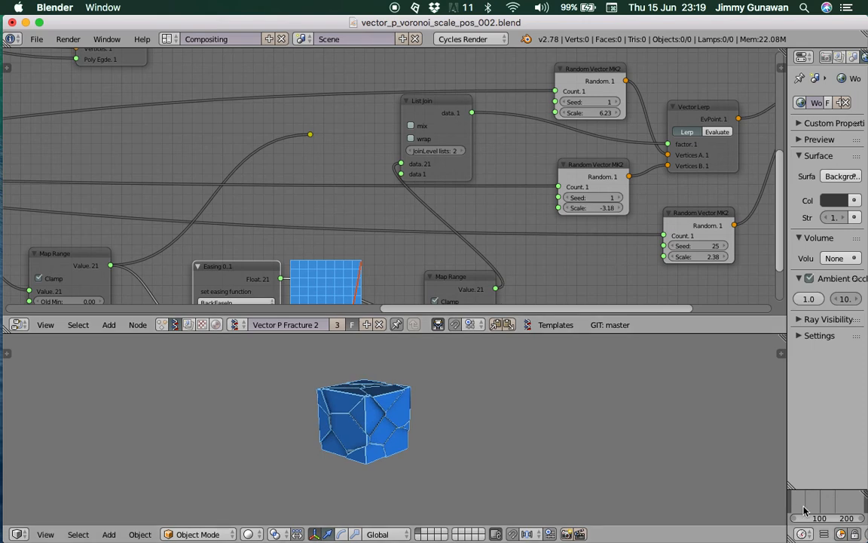
pyautogui.moveTo(804, 510)
pyautogui.mouseDown()
pyautogui.moveTo(857, 500)
pyautogui.moveTo(818, 495)
pyautogui.moveTo(830, 526)
pyautogui.mouseUp()
# Step: Move the Easing node closer to the first Map Range node
pyautogui.moveTo(399, 209)
pyautogui.mouseDown(button='middle')
pyautogui.moveTo(396, 162)
pyautogui.moveTo(385, 143)
pyautogui.mouseUp(button='middle')
pyautogui.moveTo(271, 167); pyautogui.dragTo(230, 171)
pyautogui.moveTo(276, 208); pyautogui.dragTo(275, 192, button='middle')
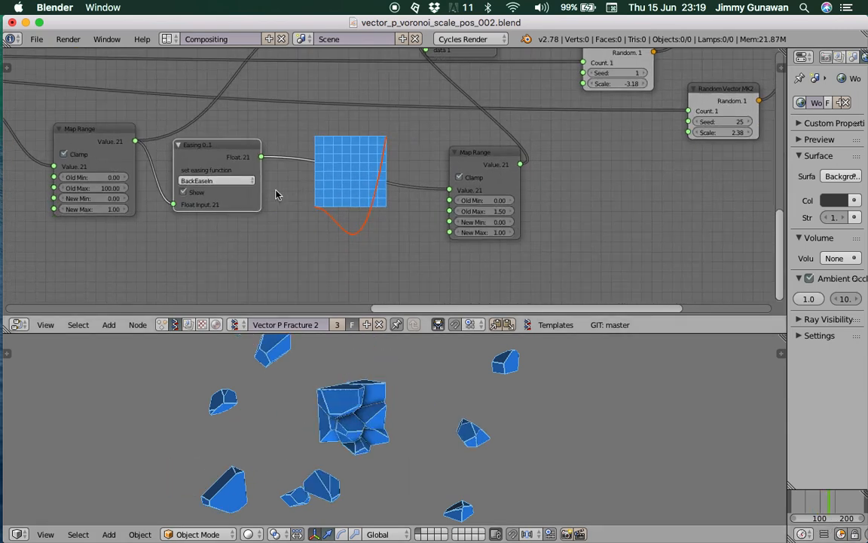
# Step: Switch the easing function to ElasticEaseIn and scrub the timeline to preview it
pyautogui.click(234, 184)
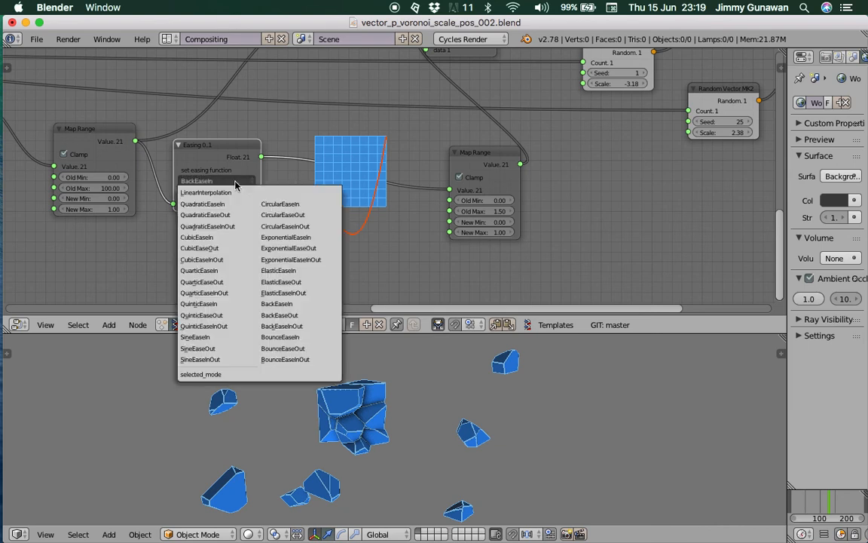
pyautogui.click(312, 273)
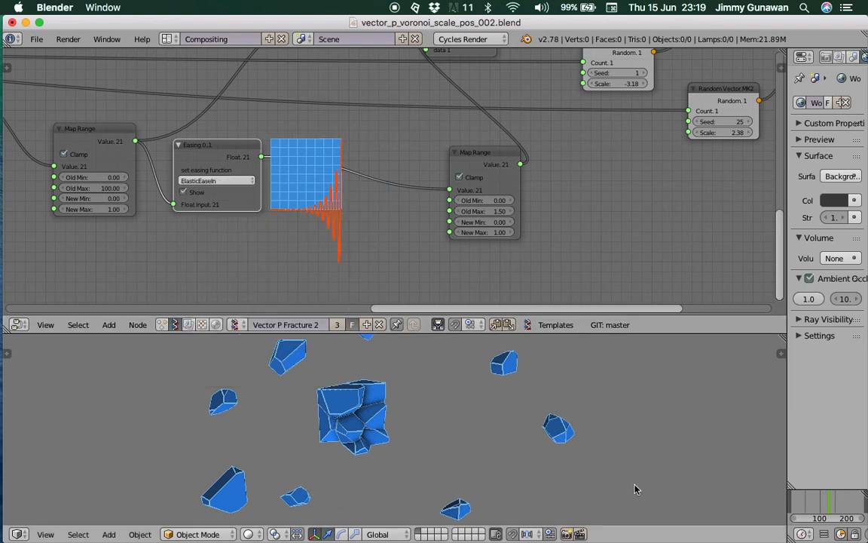
pyautogui.click(800, 510)
pyautogui.moveTo(801, 510); pyautogui.dragTo(841, 499)
# Step: Change the easing function to BackEaseOut and scrub through the timeline to preview the overshoot
pyautogui.click(218, 181)
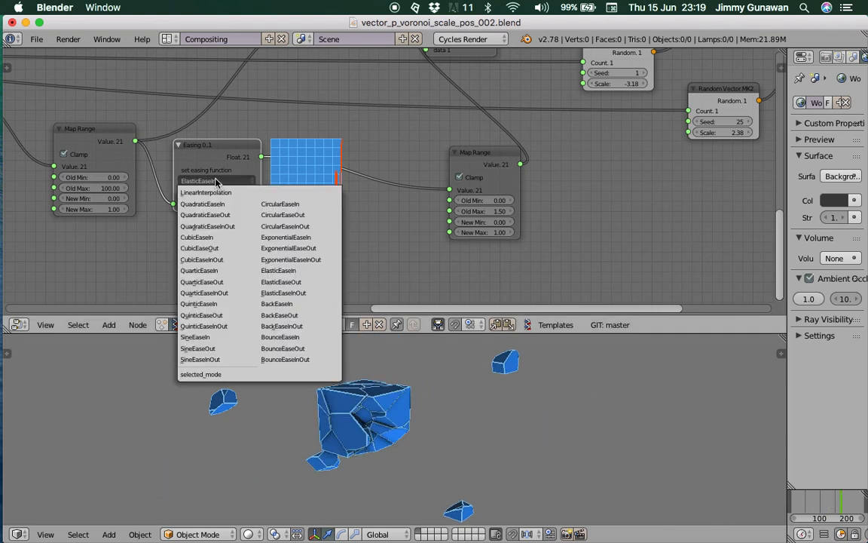
pyautogui.click(310, 314)
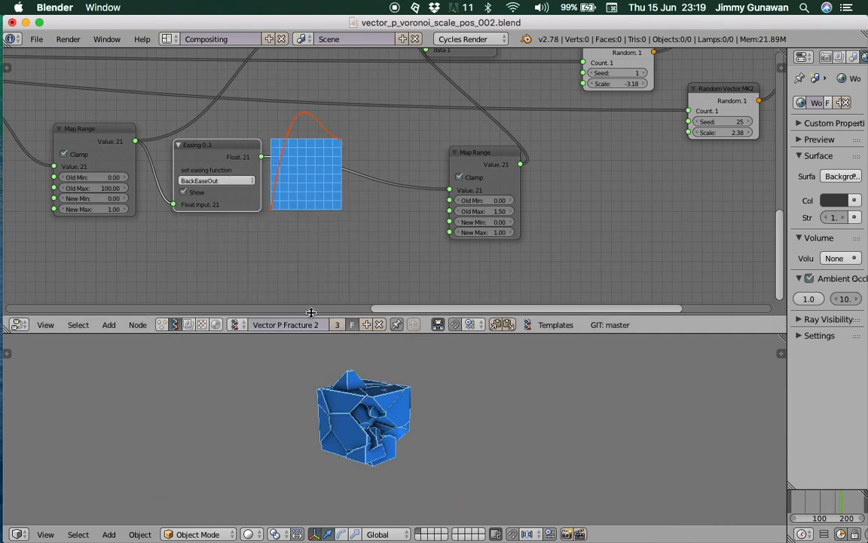
pyautogui.moveTo(791, 501); pyautogui.dragTo(854, 499)
# Step: Set the Seed of the Random Vector feeding the matrix Rotation to 43 and reposition that node
pyautogui.moveTo(525, 136); pyautogui.dragTo(481, 209, button='middle')
pyautogui.moveTo(526, 192); pyautogui.dragTo(306, 206, button='middle')
pyautogui.moveTo(421, 190); pyautogui.dragTo(337, 242, button='middle')
pyautogui.moveTo(529, 96); pyautogui.dragTo(561, 86)
pyautogui.moveTo(377, 242); pyautogui.dragTo(483, 219, button='middle')
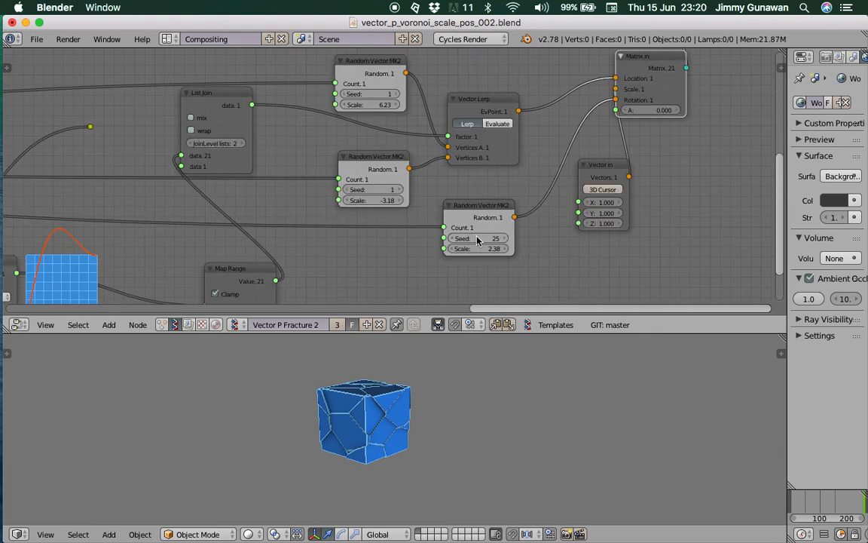
pyautogui.moveTo(482, 216); pyautogui.dragTo(499, 212)
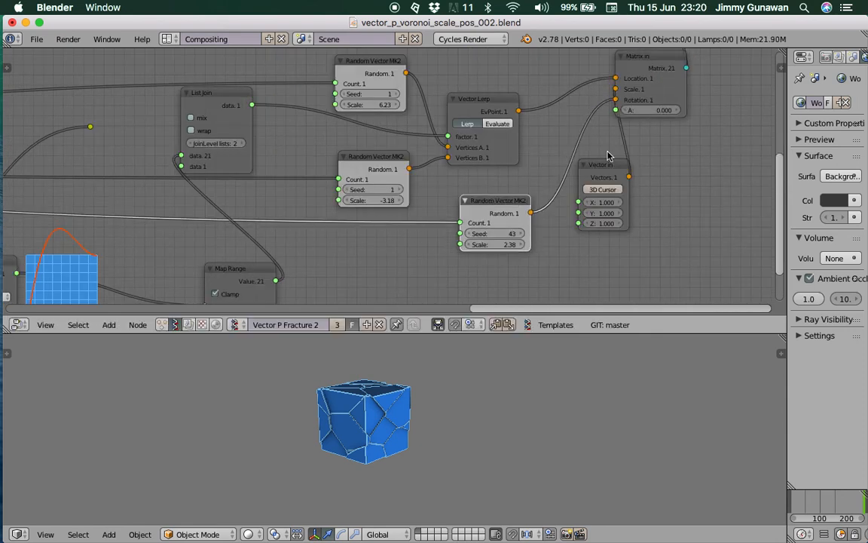
# Step: Try a nonzero angle A on the Matrix in node and restore it to 0
pyautogui.moveTo(657, 110); pyautogui.dragTo(686, 110)
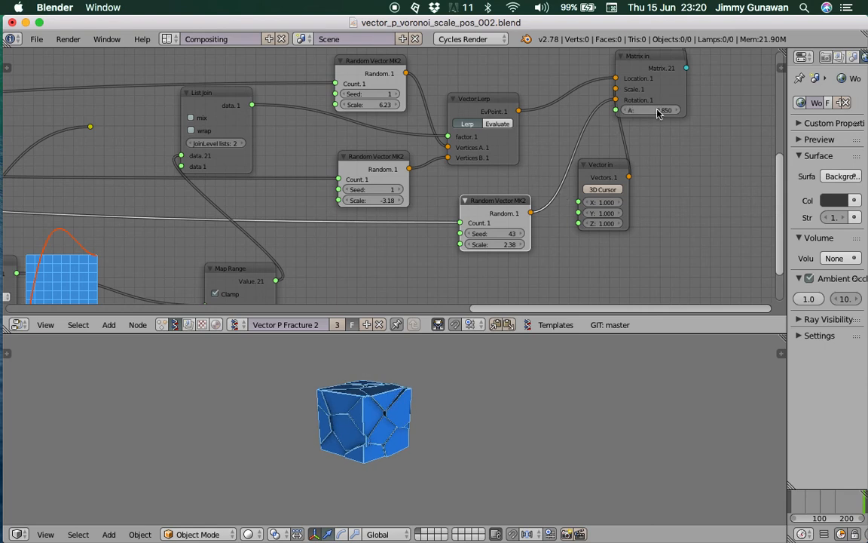
pyautogui.press('Return')
pyautogui.moveTo(390, 146); pyautogui.dragTo(402, 173, button='middle')
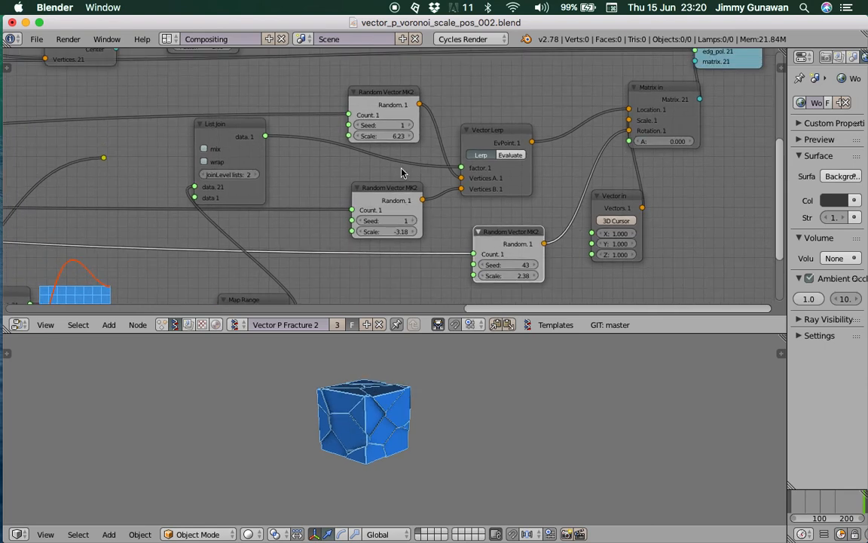
# Step: Set the Vertices A Random Vector's Scale to 6.29 and rearrange the Vector Lerp, List Join and second Map Range nodes
pyautogui.moveTo(377, 135); pyautogui.dragTo(381, 138)
pyautogui.moveTo(483, 136); pyautogui.dragTo(495, 130)
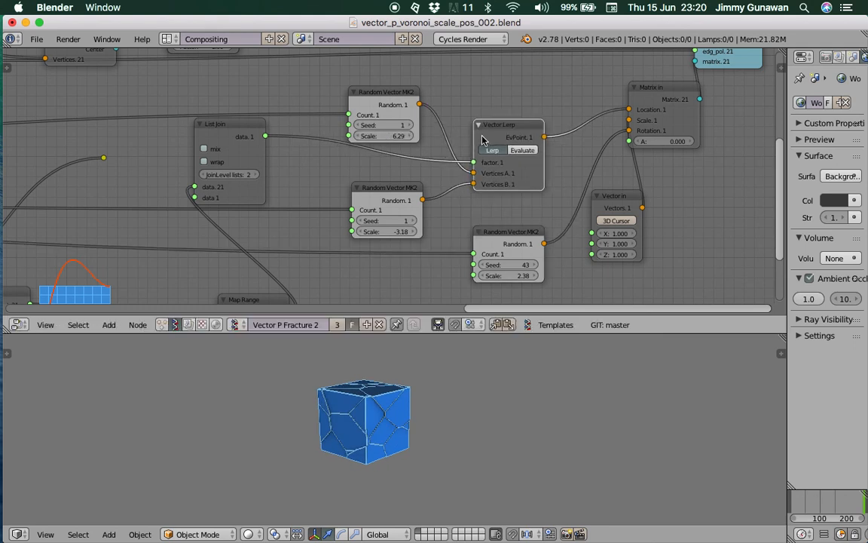
pyautogui.moveTo(313, 172); pyautogui.dragTo(386, 119, button='middle')
pyautogui.moveTo(301, 73); pyautogui.dragTo(315, 78)
pyautogui.moveTo(325, 248); pyautogui.dragTo(289, 223)
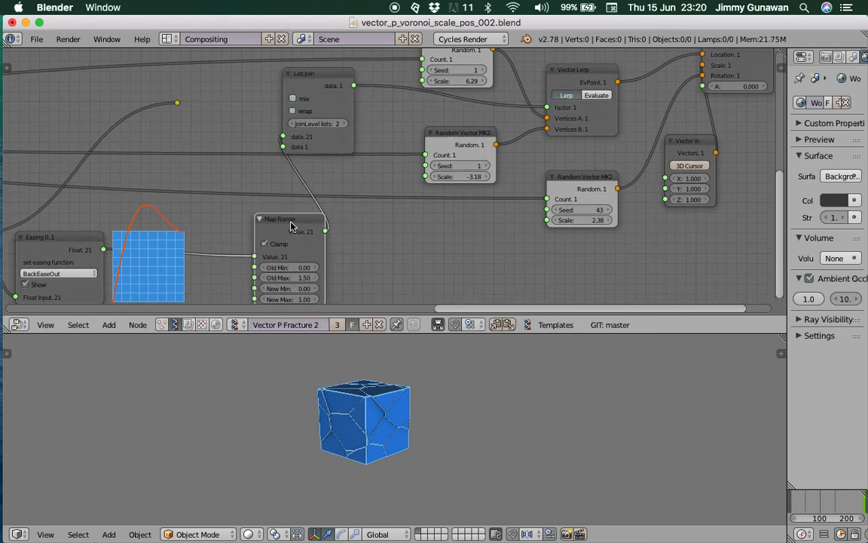
pyautogui.moveTo(289, 251); pyautogui.dragTo(308, 215, button='middle')
pyautogui.click(298, 216)
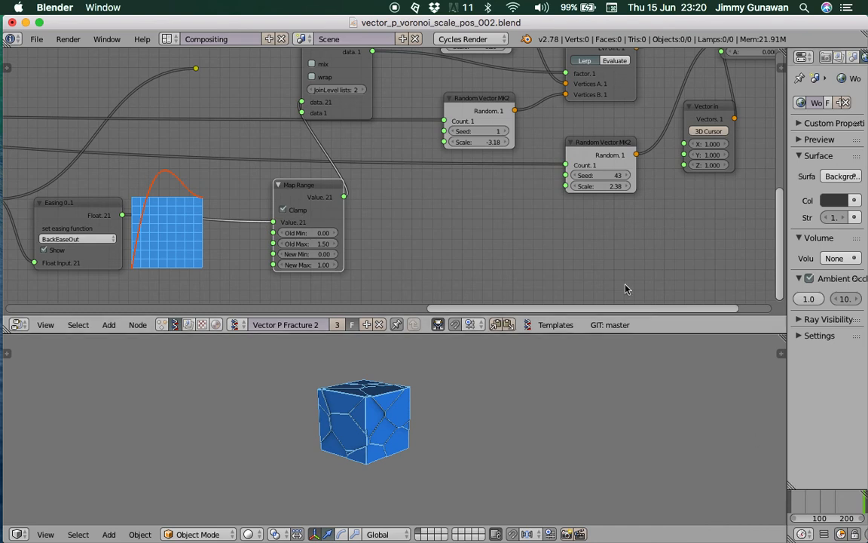
# Step: Set the Vertices B Random Vector's Seed to 28 and its Scale to 0
pyautogui.scroll(1, 562, 270)
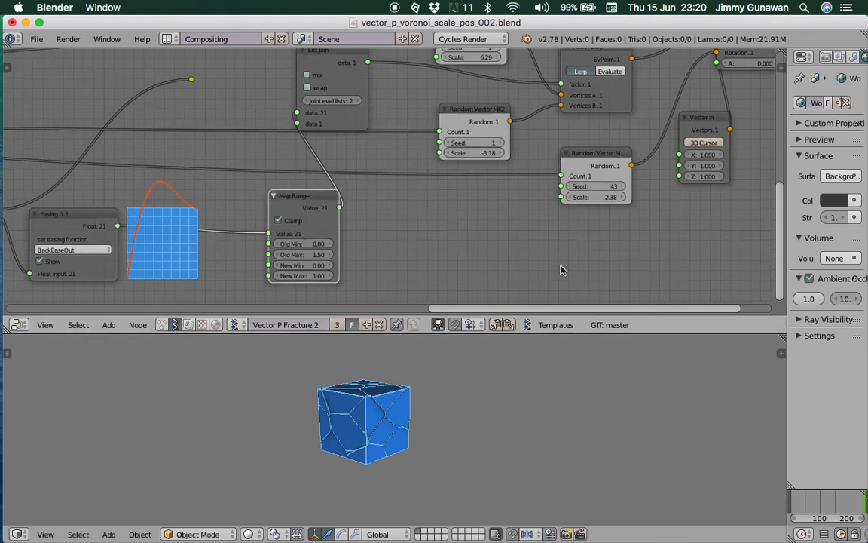
pyautogui.write('1')
pyautogui.press('Return')
pyautogui.moveTo(478, 155); pyautogui.dragTo(483, 146)
pyautogui.click(477, 154)
pyautogui.write('0')
pyautogui.press('Return')
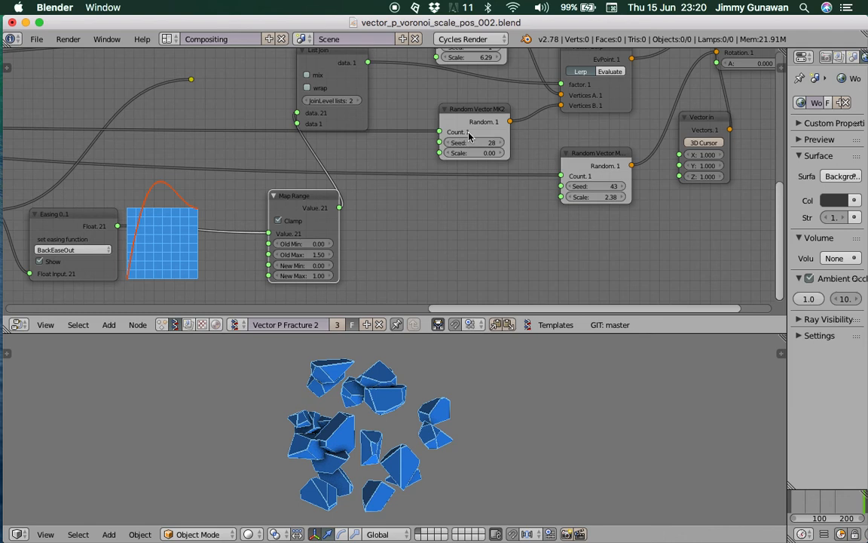
# Step: Set the Vertices B Random Vector's Scale to -3.87 and scrub a wider timeline range to preview the motion
pyautogui.moveTo(469, 137); pyautogui.dragTo(462, 176, button='middle')
pyautogui.click(799, 504)
pyautogui.moveTo(801, 502); pyautogui.dragTo(865, 501)
pyautogui.moveTo(490, 194); pyautogui.dragTo(410, 194)
pyautogui.moveTo(848, 505)
pyautogui.keyDown('ctrl'); pyautogui.mouseDown(button='middle')
pyautogui.moveTo(810, 505)
pyautogui.moveTo(866, 505)
pyautogui.mouseUp(button='middle'); pyautogui.keyUp('ctrl')
pyautogui.moveTo(828, 501); pyautogui.dragTo(854, 501)
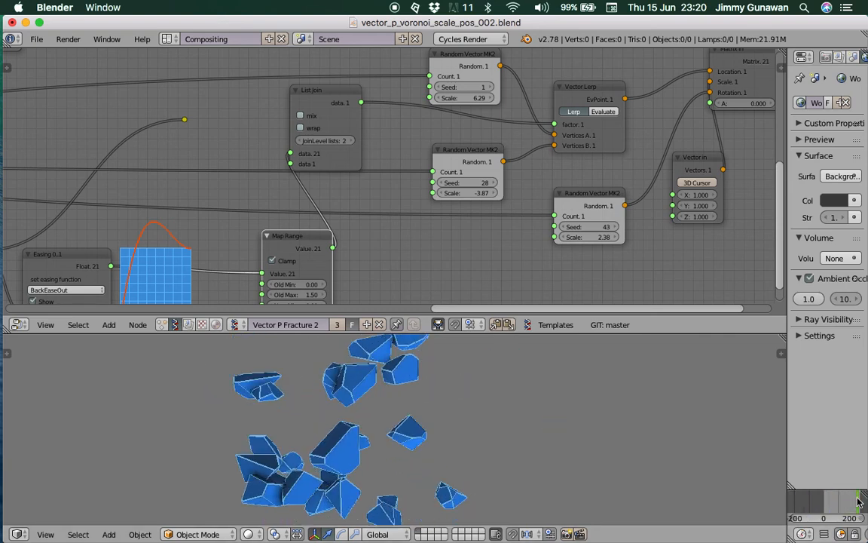
# Step: Set the Vertices B Random Vector's Seed to 1, try its Scale at 0 along the timeline, and set the Scale to -3.18
pyautogui.moveTo(463, 183); pyautogui.dragTo(520, 182)
pyautogui.moveTo(464, 193); pyautogui.dragTo(479, 193)
pyautogui.click(471, 182)
pyautogui.write('1')
pyautogui.press('Return')
pyautogui.click(474, 193)
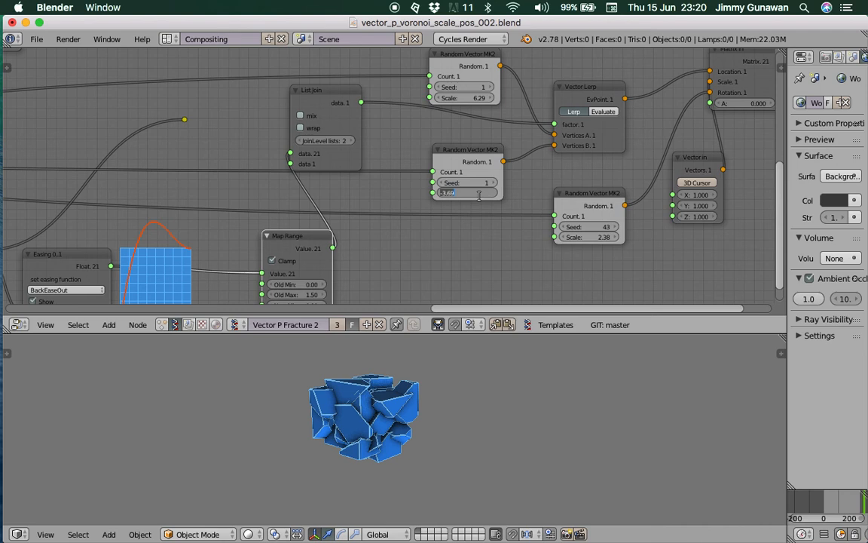
pyautogui.write('0')
pyautogui.press('Return')
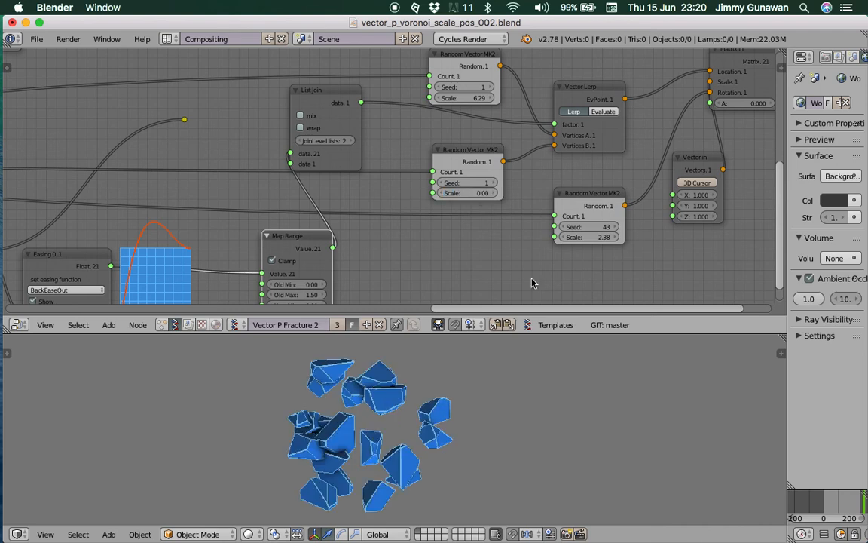
pyautogui.click(837, 500)
pyautogui.click(853, 503)
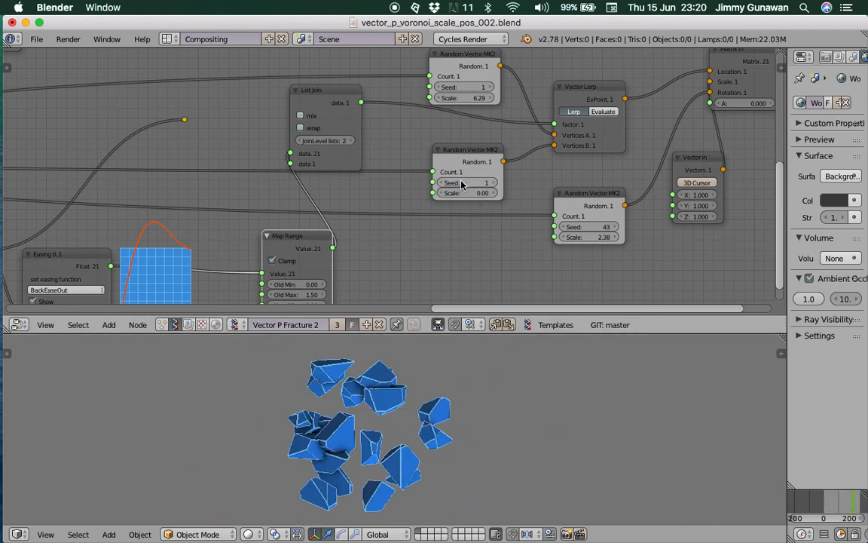
pyautogui.moveTo(468, 193); pyautogui.dragTo(381, 193)
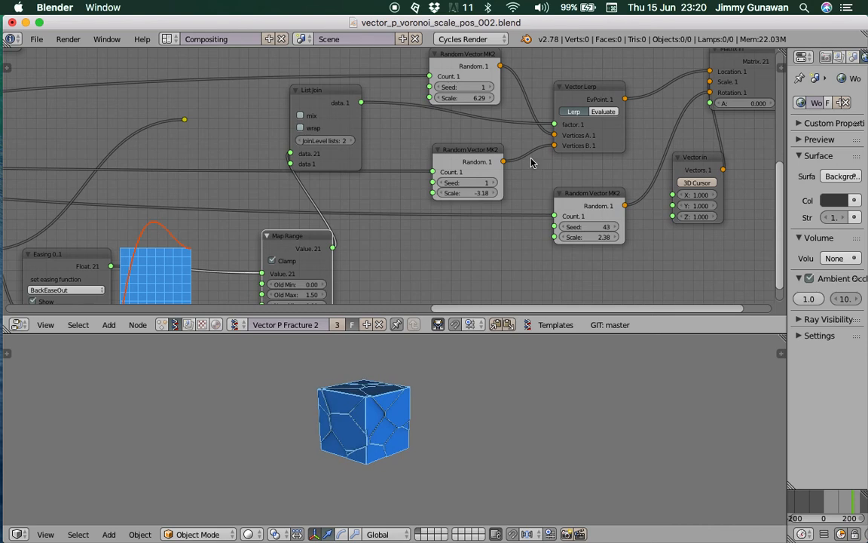
# Step: Add a Stethoscope MK2 node fed by the List Join output and scrub the timeline to inspect the factor values
pyautogui.hscroll(10, 531, 162)
pyautogui.hotkey('shift', 'a')
pyautogui.click(647, 169)
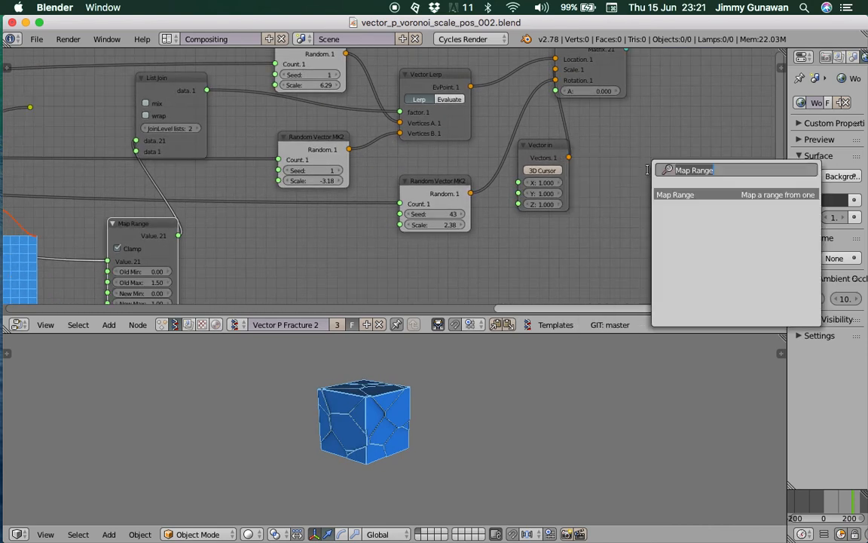
pyautogui.write('ste')
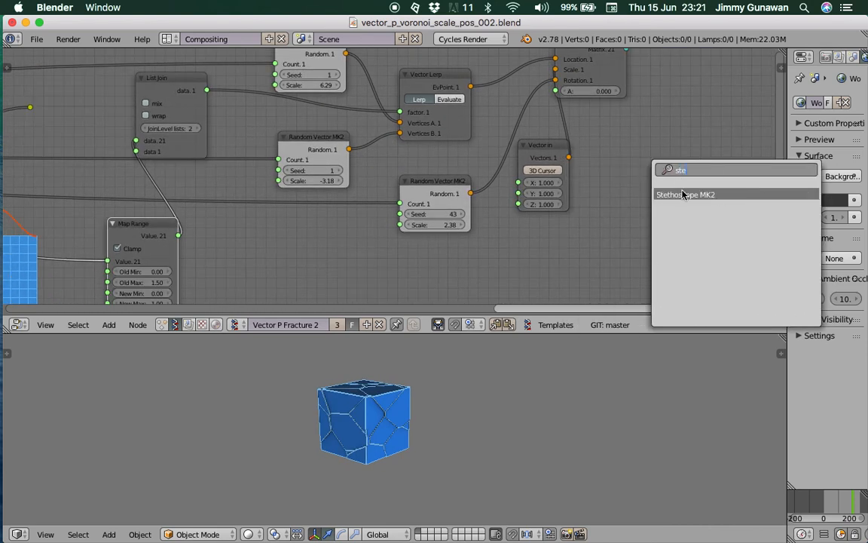
pyautogui.click(684, 193)
pyautogui.click(640, 171)
pyautogui.moveTo(206, 90); pyautogui.dragTo(646, 268)
pyautogui.moveTo(612, 186); pyautogui.dragTo(442, 161, button='middle')
pyautogui.scroll(3, 471, 182)
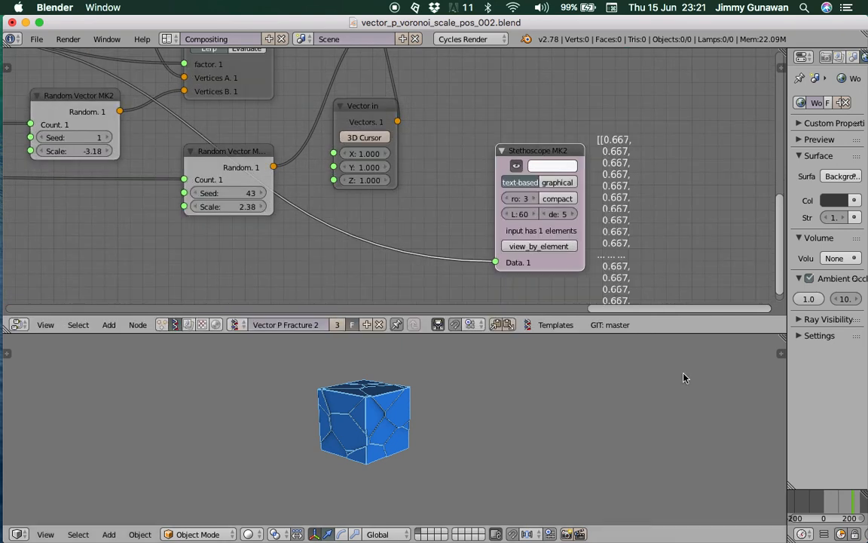
pyautogui.moveTo(828, 503); pyautogui.dragTo(859, 504)
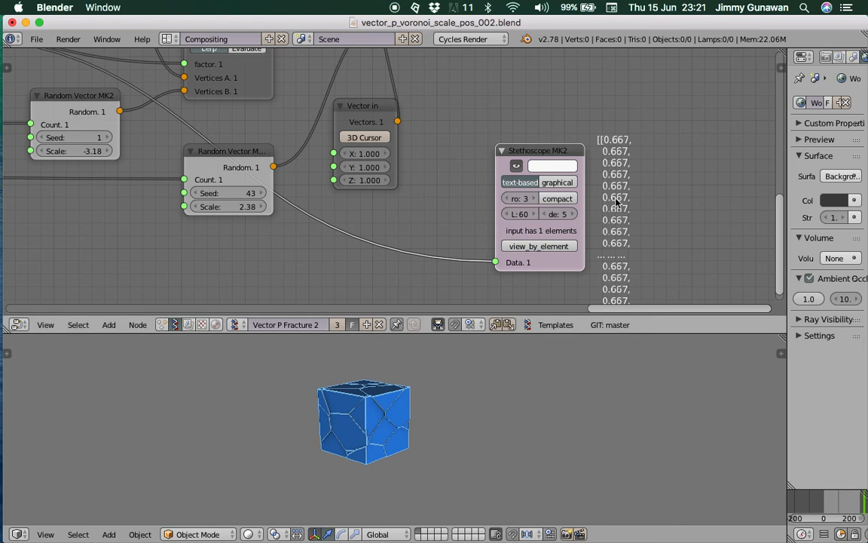
# Step: Set New Max to 1.5 on the Map Range node that feeds the List Join
pyautogui.scroll(-4, 599, 194)
pyautogui.hscroll(-3, 380, 204)
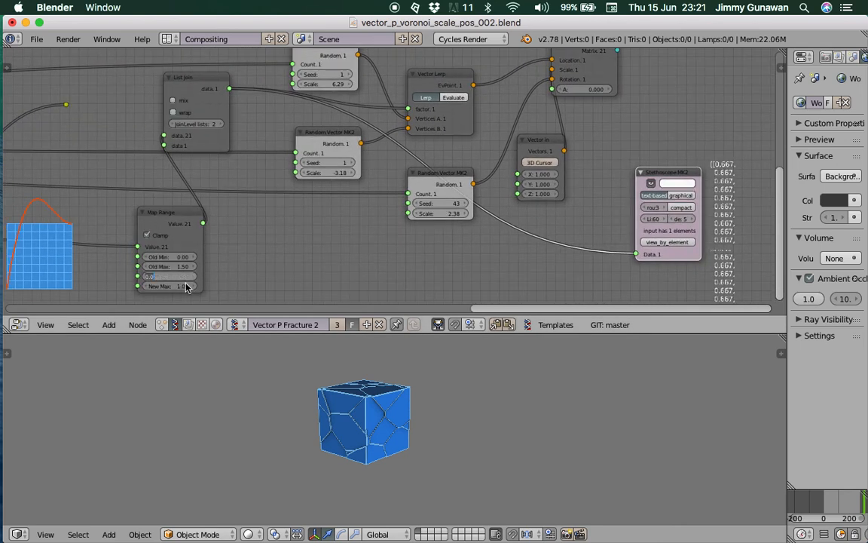
pyautogui.moveTo(183, 288); pyautogui.dragTo(213, 288)
pyautogui.click(183, 288)
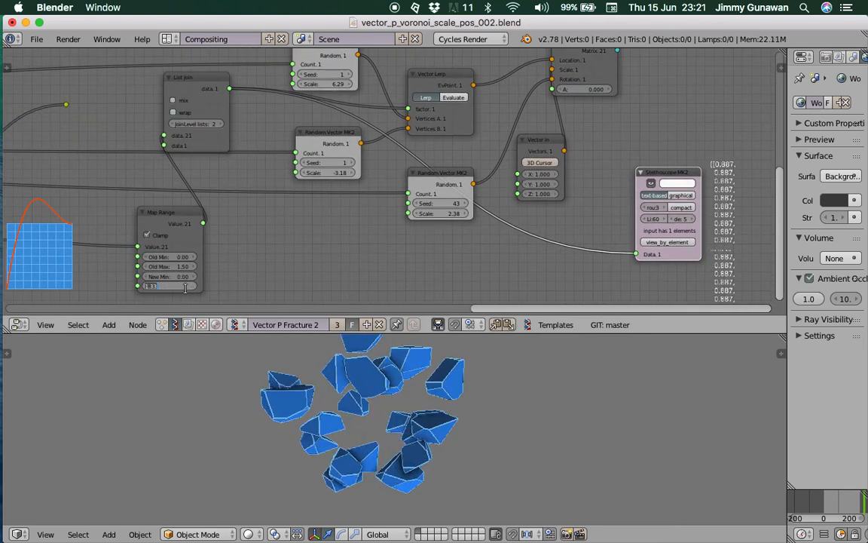
pyautogui.write('1.5')
pyautogui.press('Return')
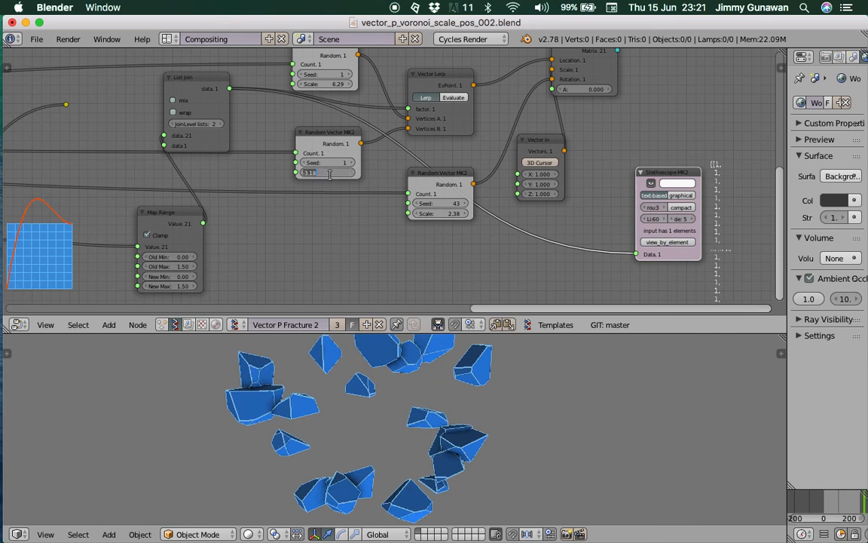
# Step: Set the Vertices B Random Vector's Scale to 0 and save the file
pyautogui.write('0')
pyautogui.press('Return')
pyautogui.hotkey('ctrl', 's')
pyautogui.click(329, 208)
# Step: Try disabling Clamp on the second Map Range while scrubbing the timeline, and enable Clamp again
pyautogui.moveTo(235, 229); pyautogui.dragTo(307, 227, button='middle')
pyautogui.scroll(2, 286, 238)
pyautogui.scroll(3, 326, 215)
pyautogui.moveTo(205, 294); pyautogui.dragTo(369, 245, button='middle')
pyautogui.scroll(-1, 336, 223)
pyautogui.click(264, 235)
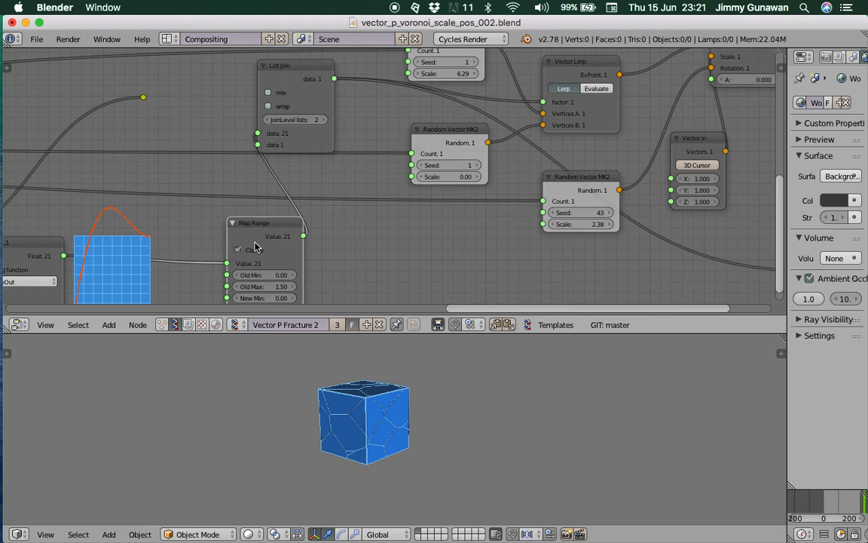
pyautogui.moveTo(828, 503)
pyautogui.mouseDown()
pyautogui.moveTo(858, 507)
pyautogui.moveTo(818, 502)
pyautogui.mouseUp()
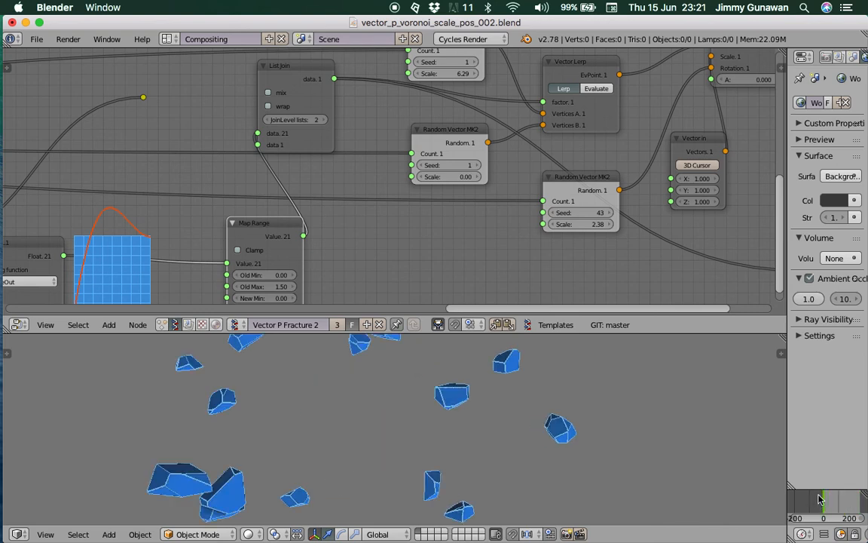
pyautogui.moveTo(825, 498); pyautogui.dragTo(857, 497)
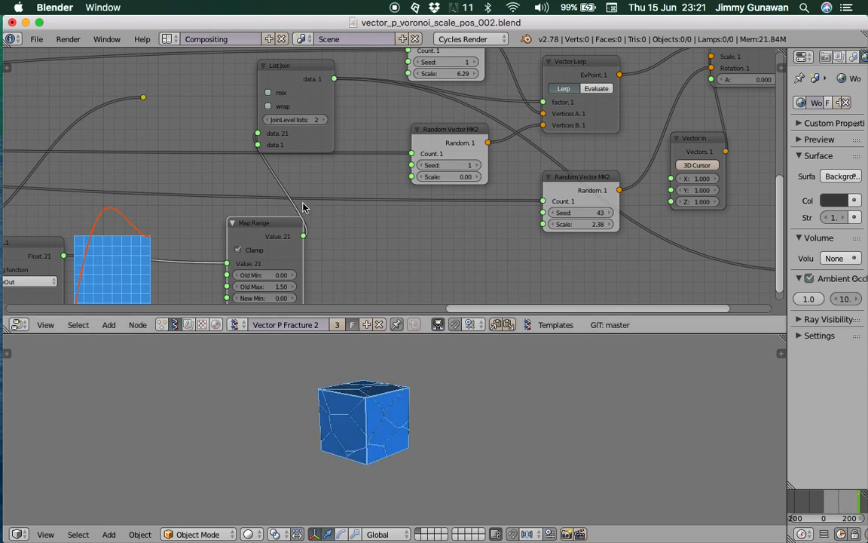
# Step: Save the file and set the Easing node's function to BackEaseInOut
pyautogui.moveTo(296, 207); pyautogui.dragTo(304, 196, button='middle')
pyautogui.hotkey('ctrl', 's')
pyautogui.click(310, 196)
pyautogui.moveTo(232, 208); pyautogui.dragTo(424, 139, button='middle')
pyautogui.scroll(5, 281, 190)
pyautogui.click(135, 215)
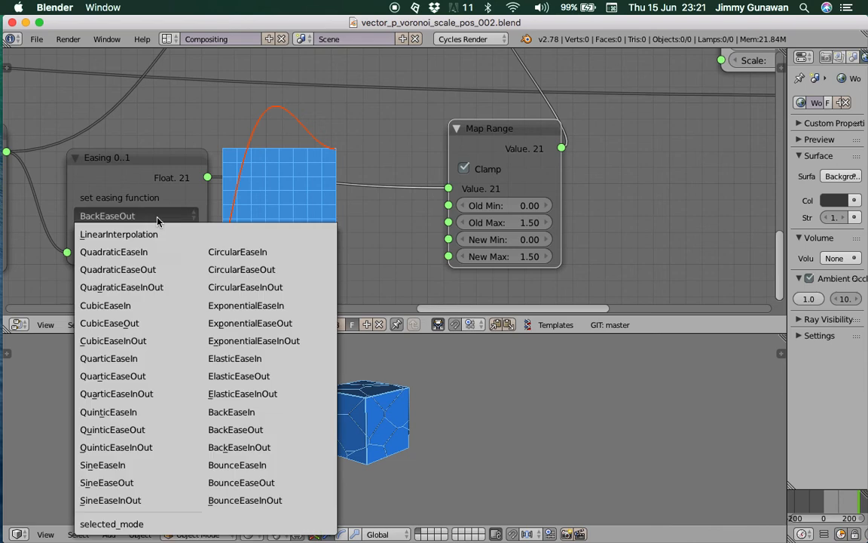
pyautogui.click(259, 448)
# Step: Enlarge the timeline area to fit the frame range and scrub it to about frame 100 to preview the BackEaseInOut motion
pyautogui.moveTo(787, 434); pyautogui.dragTo(717, 422)
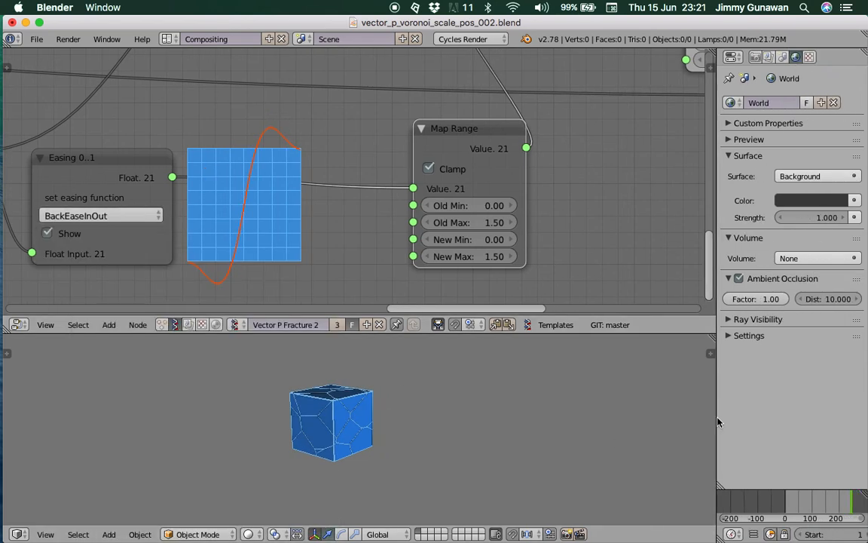
pyautogui.moveTo(785, 488); pyautogui.dragTo(771, 413)
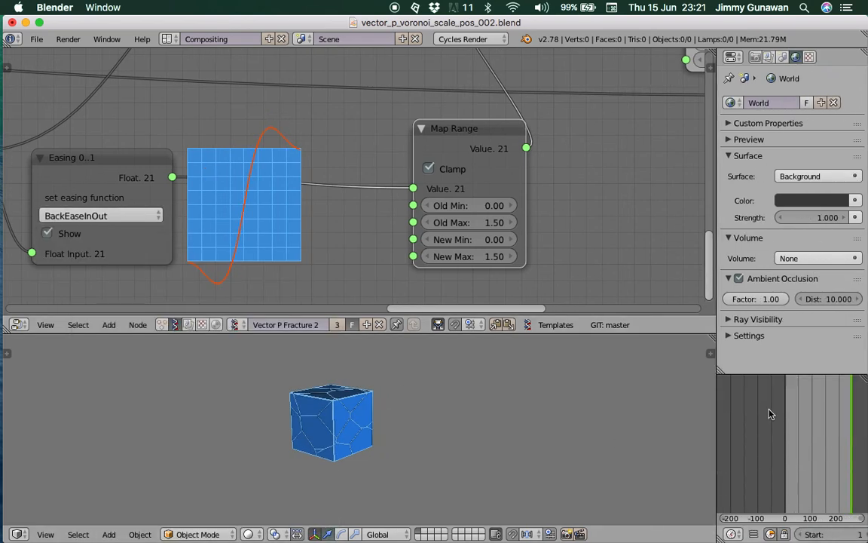
pyautogui.scroll(-2, 741, 417)
pyautogui.scroll(10, 768, 443)
pyautogui.moveTo(770, 443); pyautogui.dragTo(736, 454, button='middle')
pyautogui.scroll(-5, 736, 454)
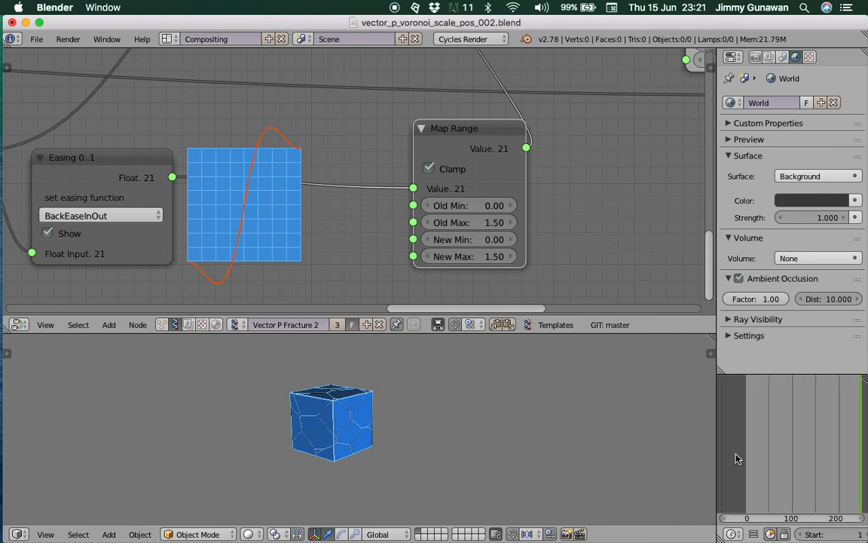
pyautogui.click(761, 453)
pyautogui.moveTo(779, 453)
pyautogui.mouseDown()
pyautogui.moveTo(838, 450)
pyautogui.moveTo(791, 450)
pyautogui.mouseUp()
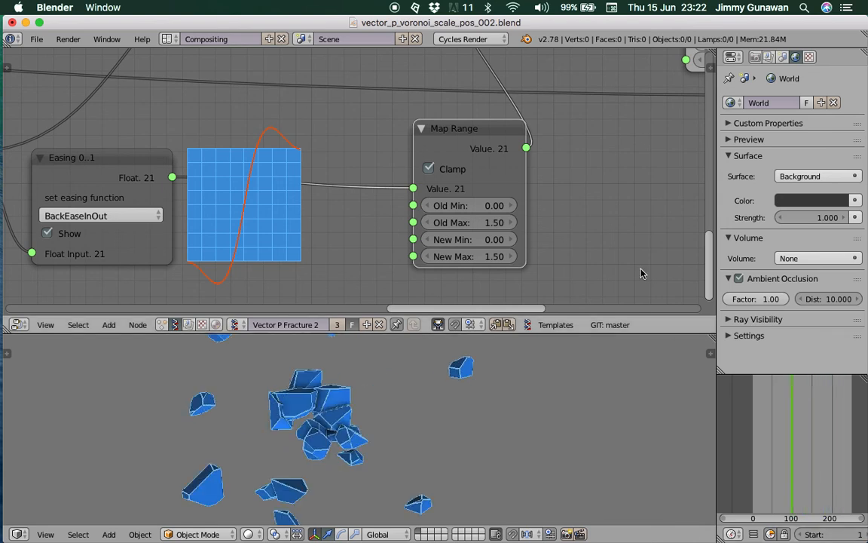
# Step: Try an Old Max of 1.00 on the second Map Range, scrub to the timeline's end, and restore Old Max to 1.50
pyautogui.scroll(-2, 377, 185)
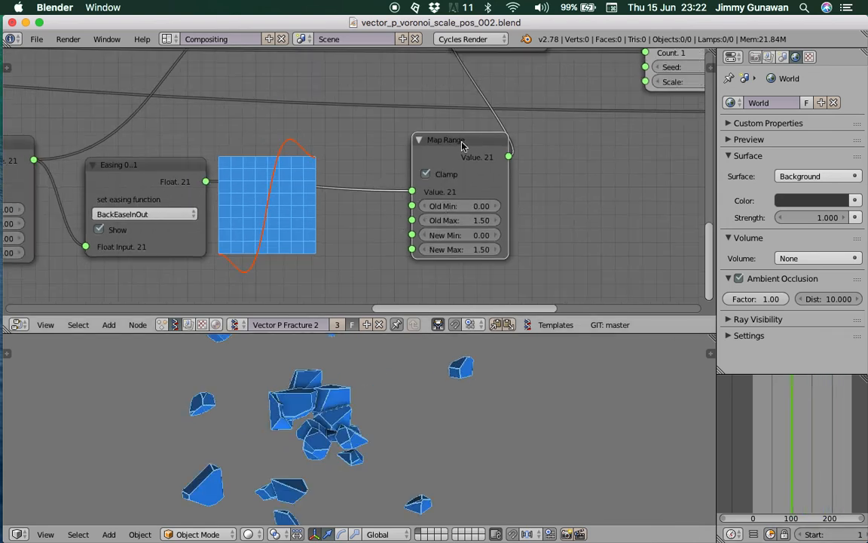
pyautogui.scroll(-2, 452, 181)
pyautogui.scroll(2, 413, 226)
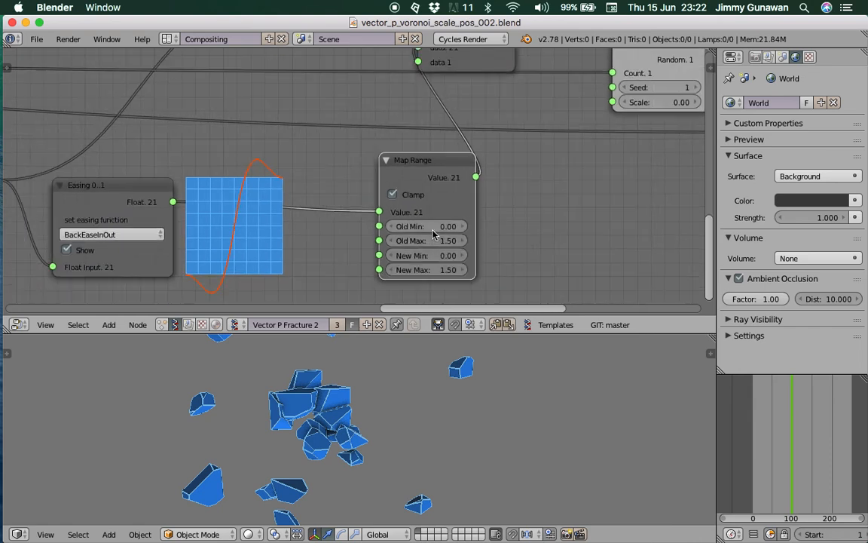
pyautogui.write('1.5')
pyautogui.press('Return')
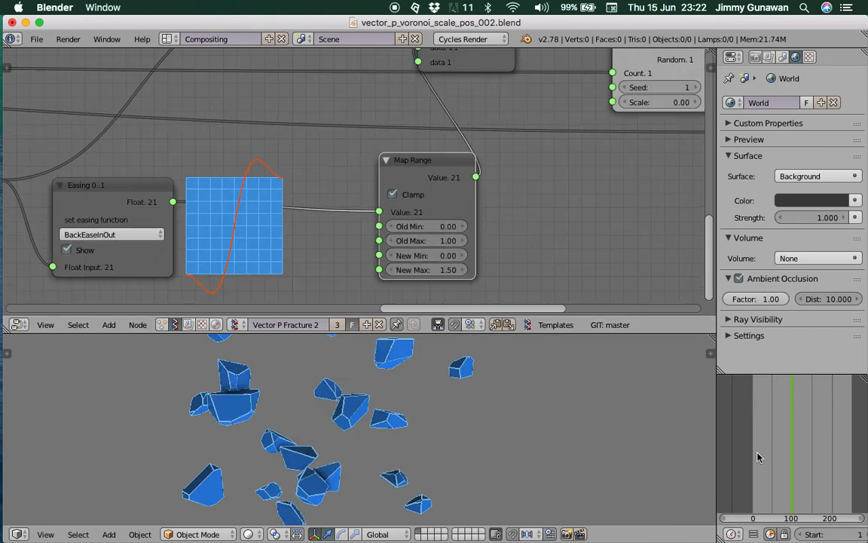
pyautogui.moveTo(801, 453); pyautogui.dragTo(854, 455)
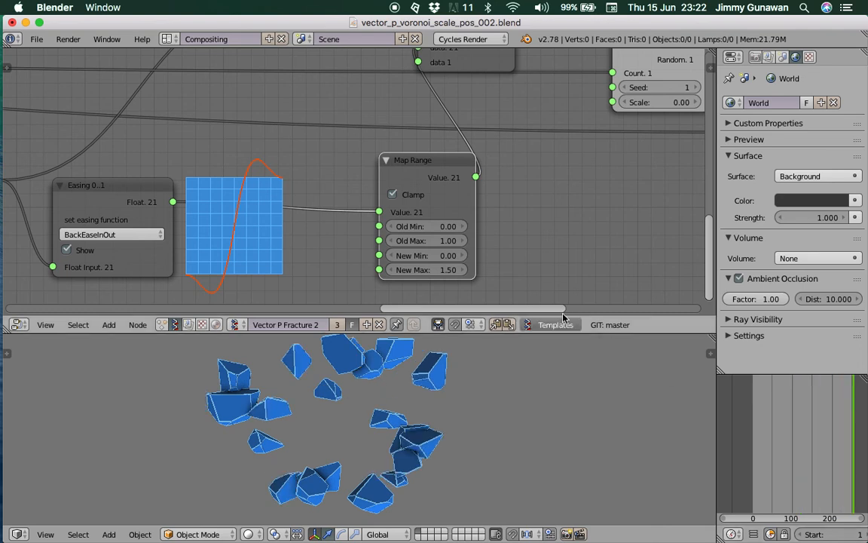
pyautogui.click(436, 240)
pyautogui.write('50')
pyautogui.press('Return')
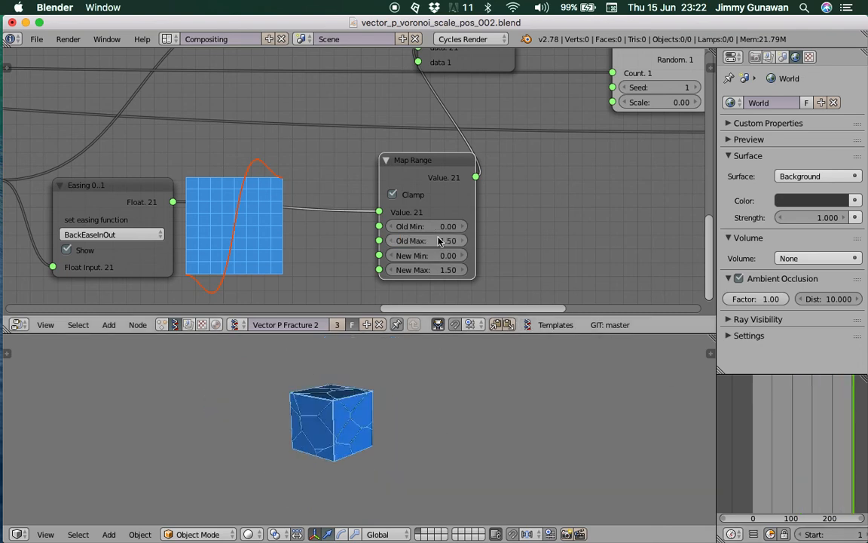
# Step: Set the timeline to a frame shortly before 100 and move the second Map Range node closer to the Easing graph
pyautogui.click(784, 465)
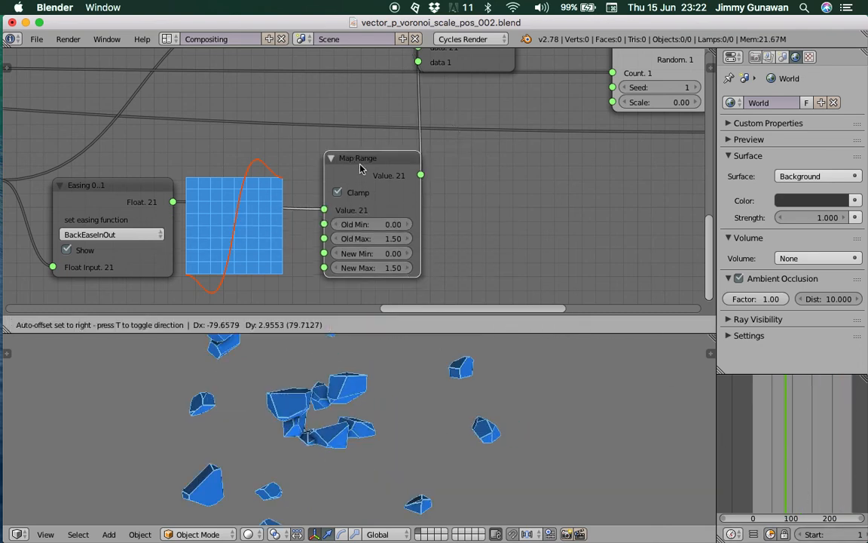
pyautogui.scroll(-2, 415, 170)
pyautogui.scroll(-4, 385, 181)
pyautogui.hscroll(-10, 384, 181)
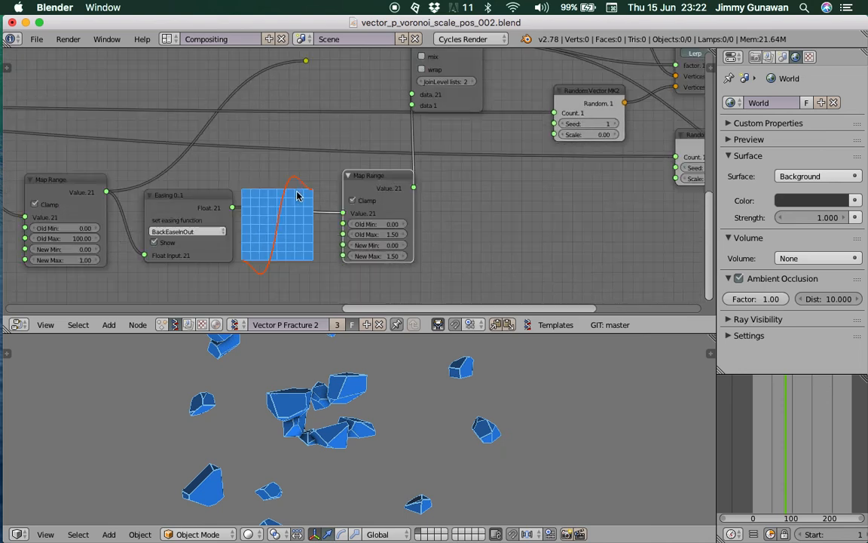